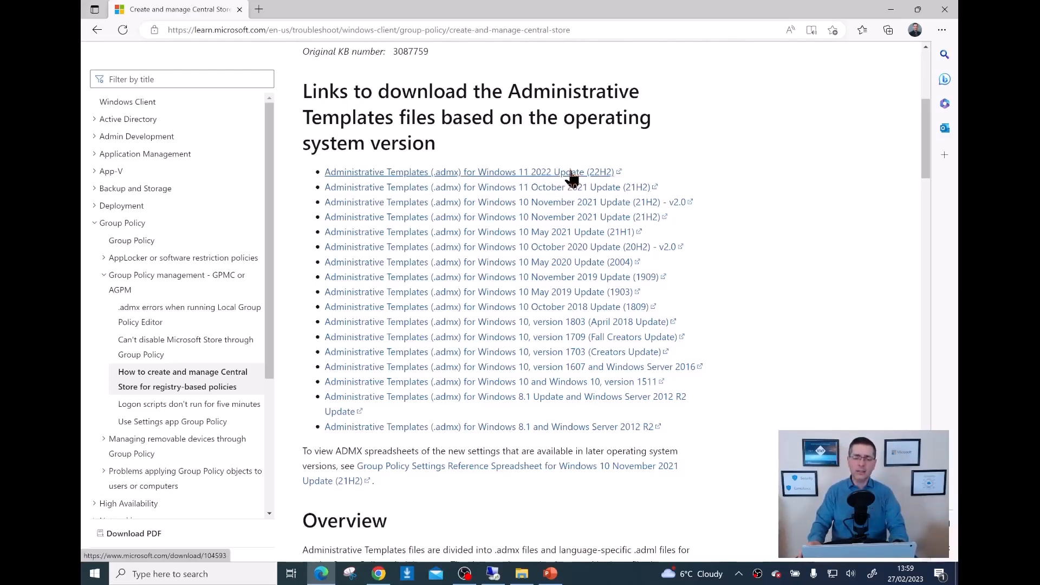
Switch to the Windows Server 2016-02 virtual machine, copy the windowsdefender.admx search term, and clear the search in C:\GPO\PolicyDefinitions.
click(469, 574)
click(493, 573)
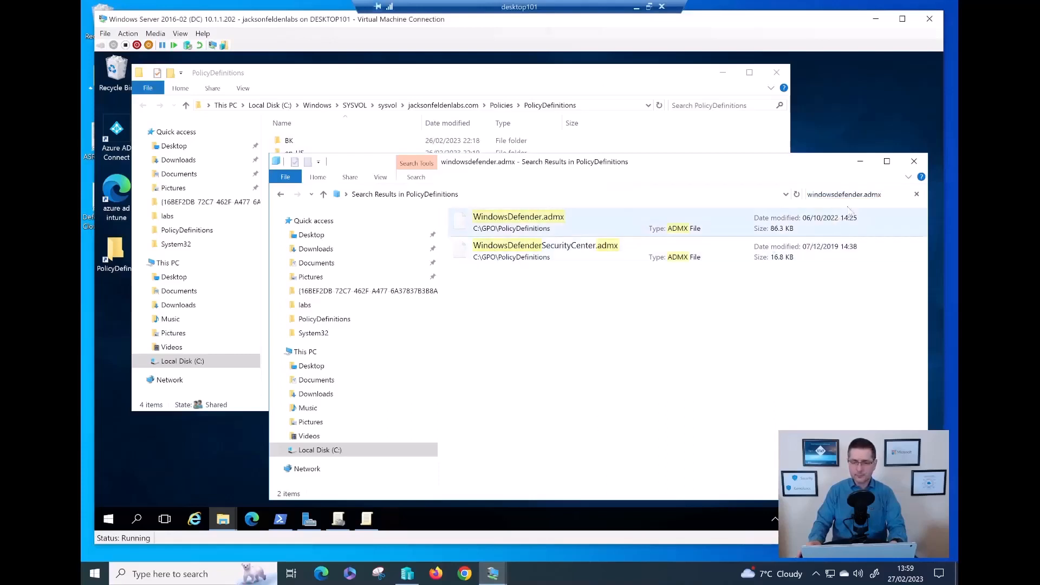
click(889, 194)
key(ctrl+c)
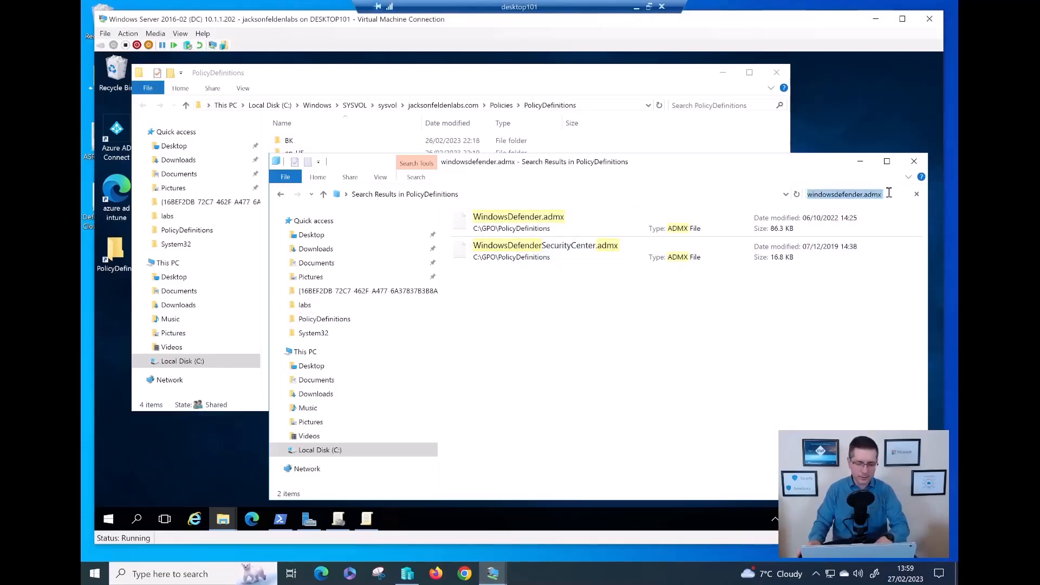
click(916, 193)
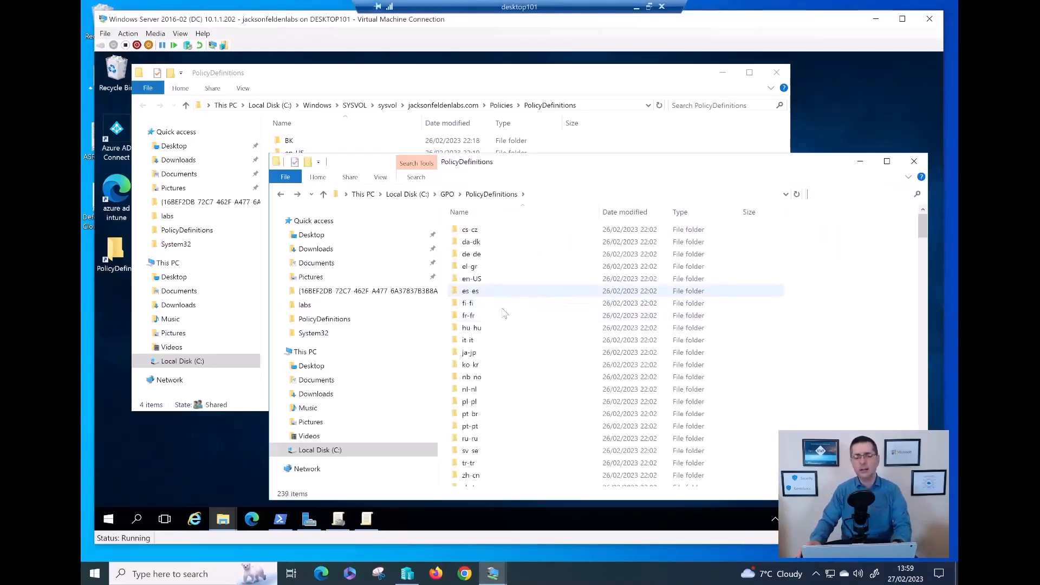
scroll(499, 322, down, 5)
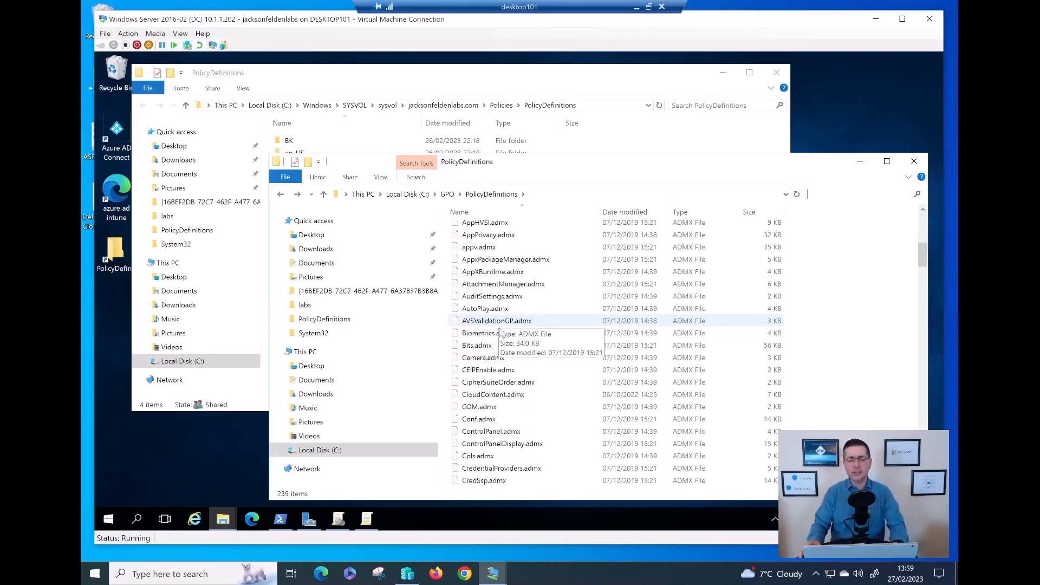
scroll(499, 330, up, 5)
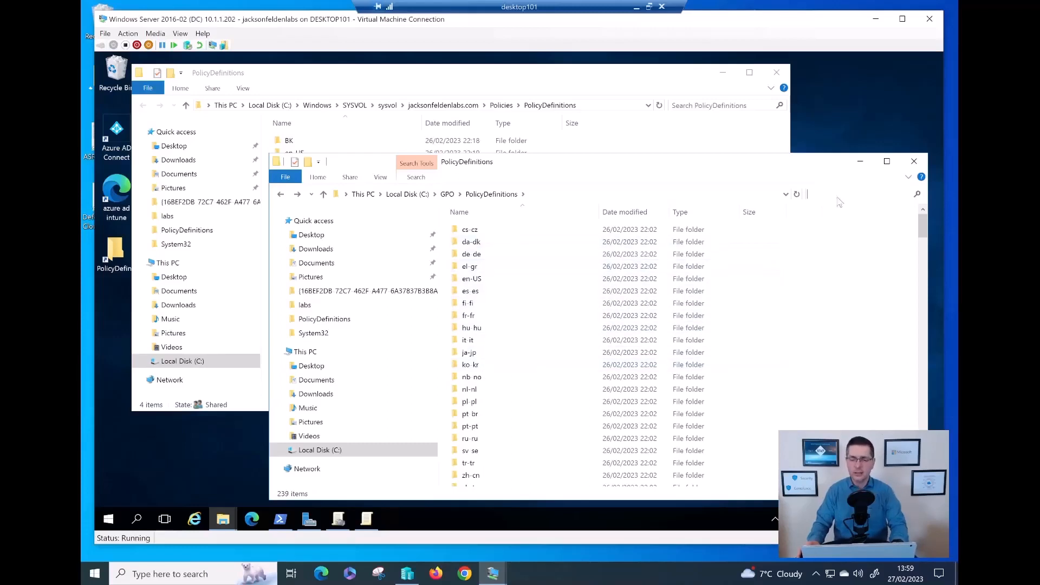
Search C:\GPO\PolicyDefinitions for windowsdefender.adml by pasting the copied term and changing its extension.
key(ctrl+v)
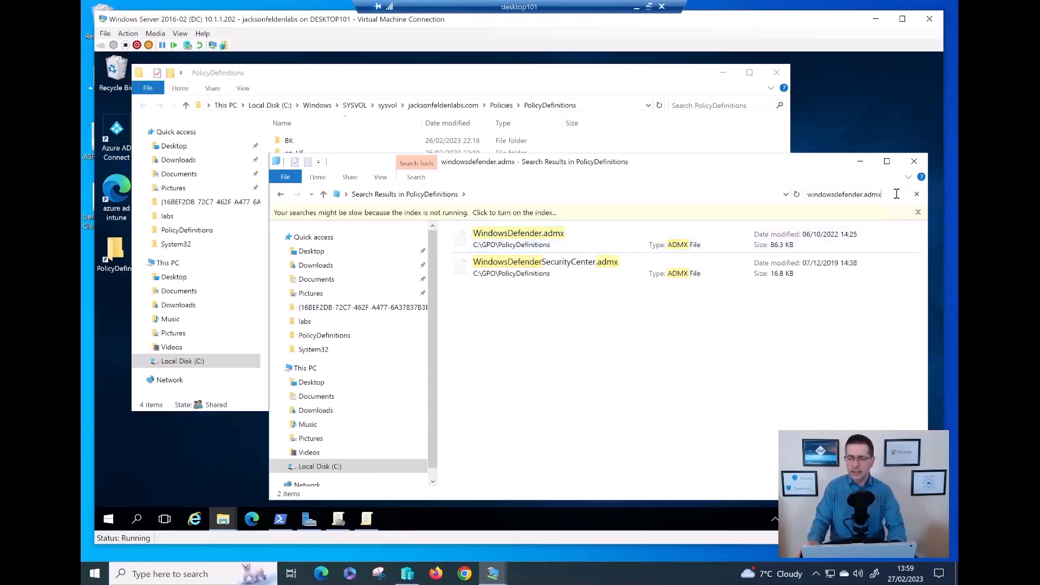
key(BackSpace)
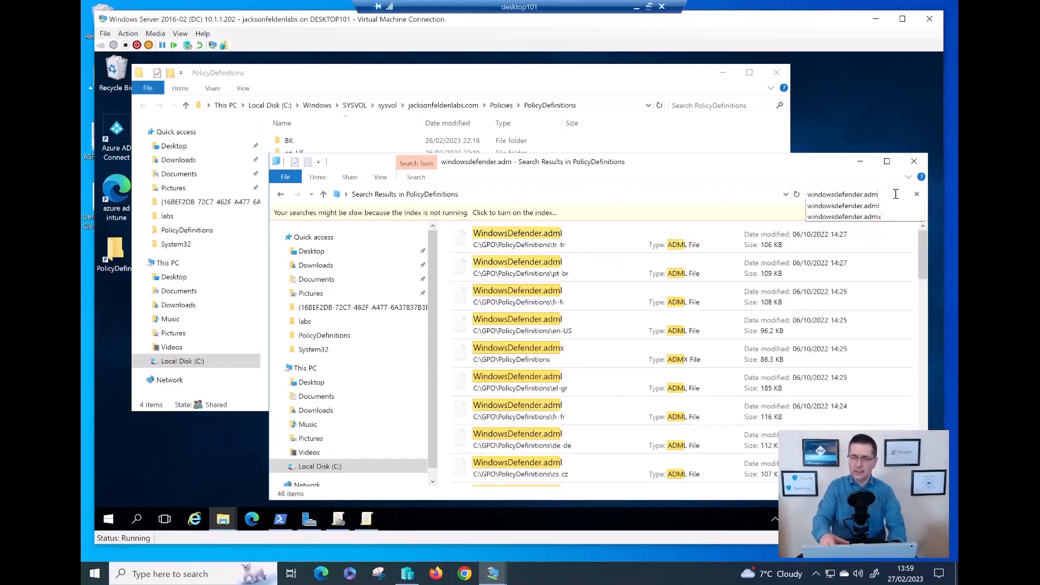
text(l)
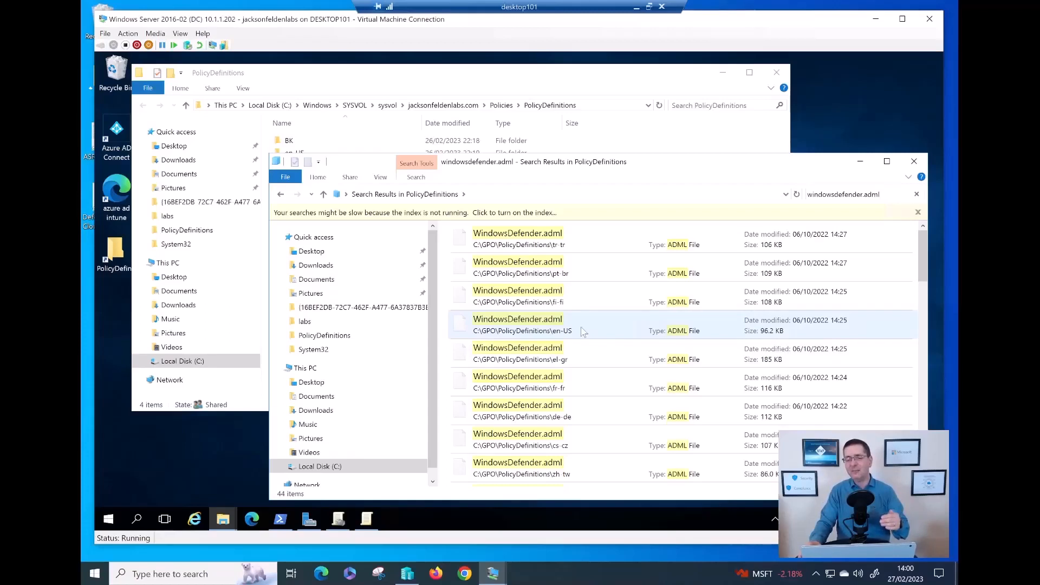
Bring the SYSVOL PolicyDefinitions window to the front and display its full folder path.
click(639, 77)
click(589, 104)
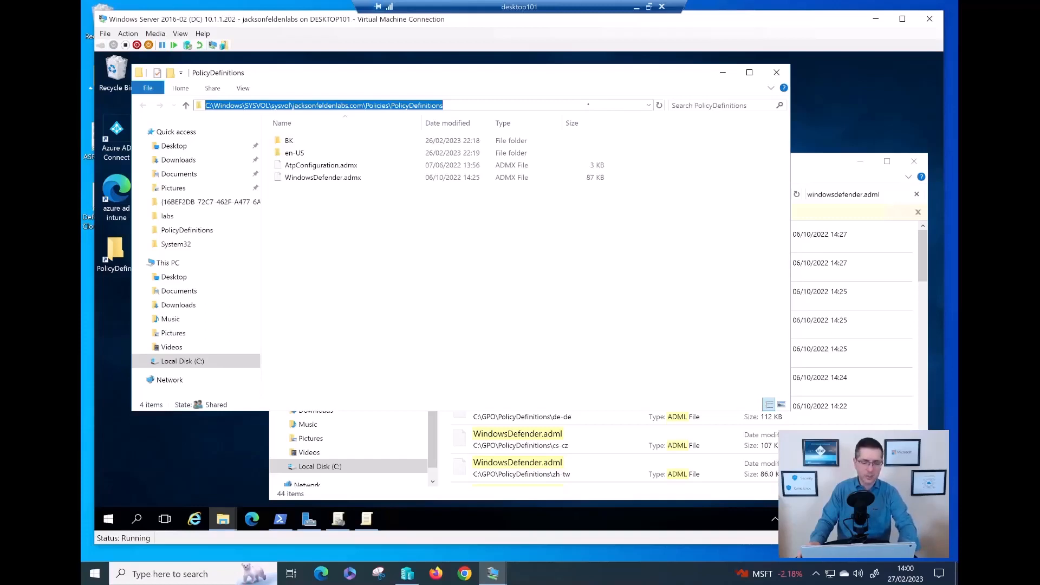
key(Escape)
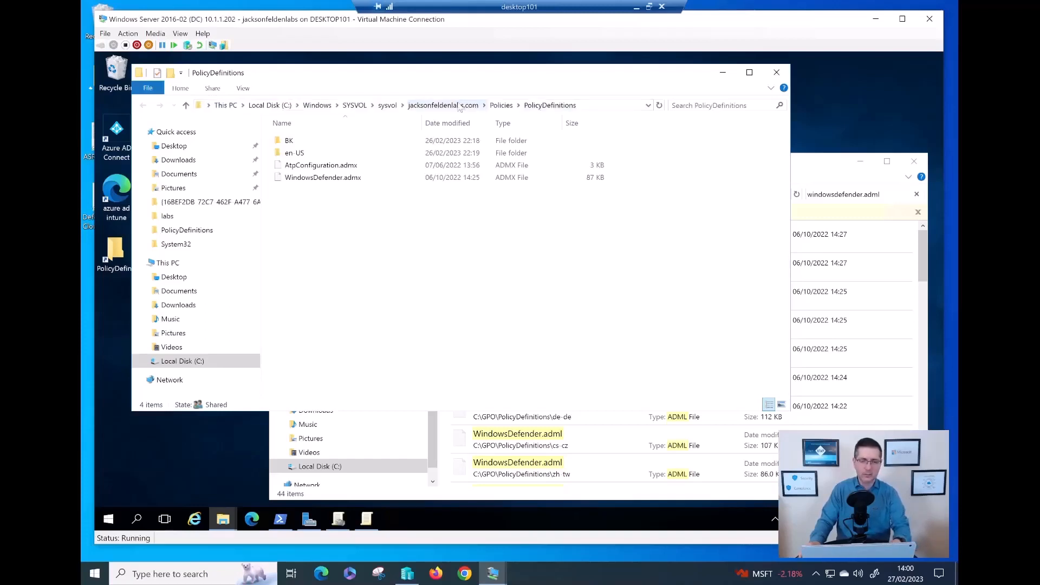
double_click(593, 107)
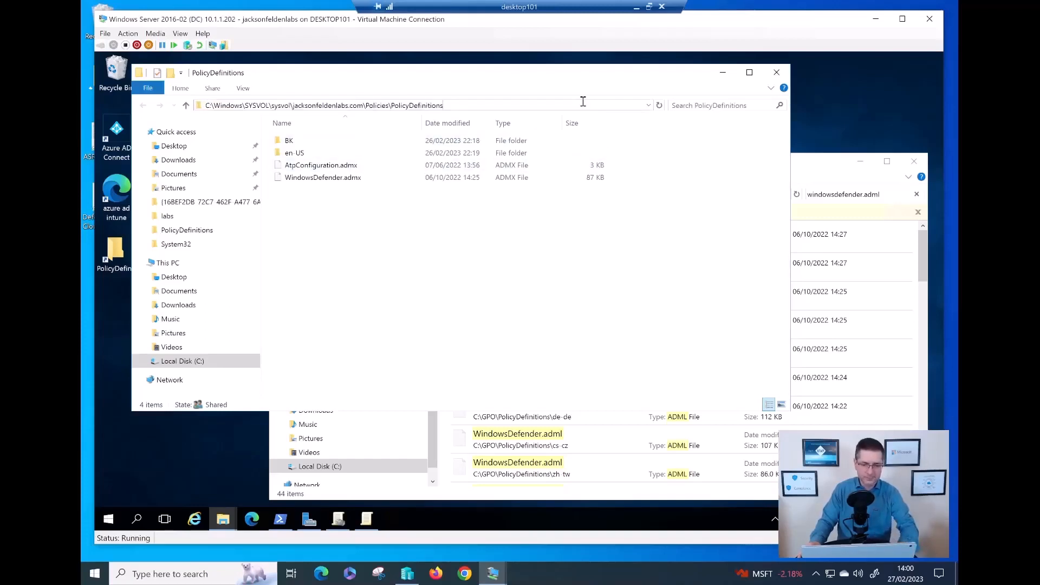
Magnify the screen, underline the central store path, mark AtpConfiguration.admx and WindowsDefender.admx in red, and exit the magnification.
key(ctrl+1)
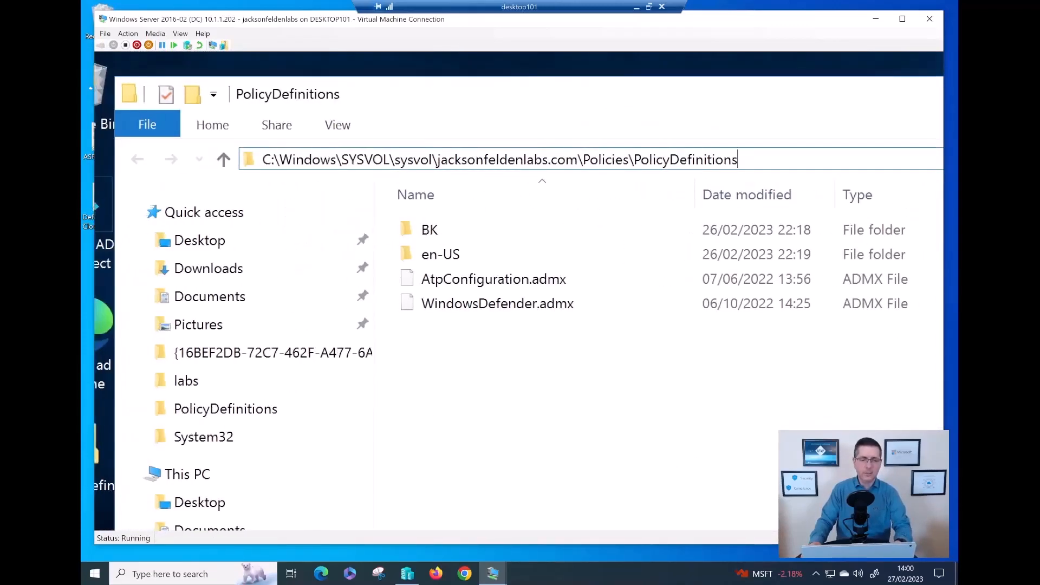
click(200, 112)
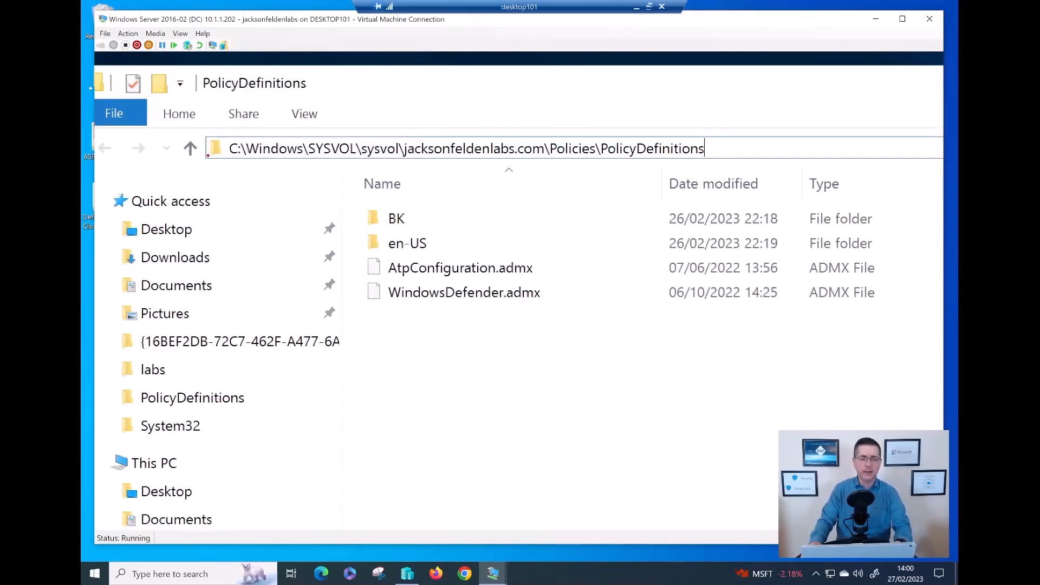
drag(271, 163, 624, 167)
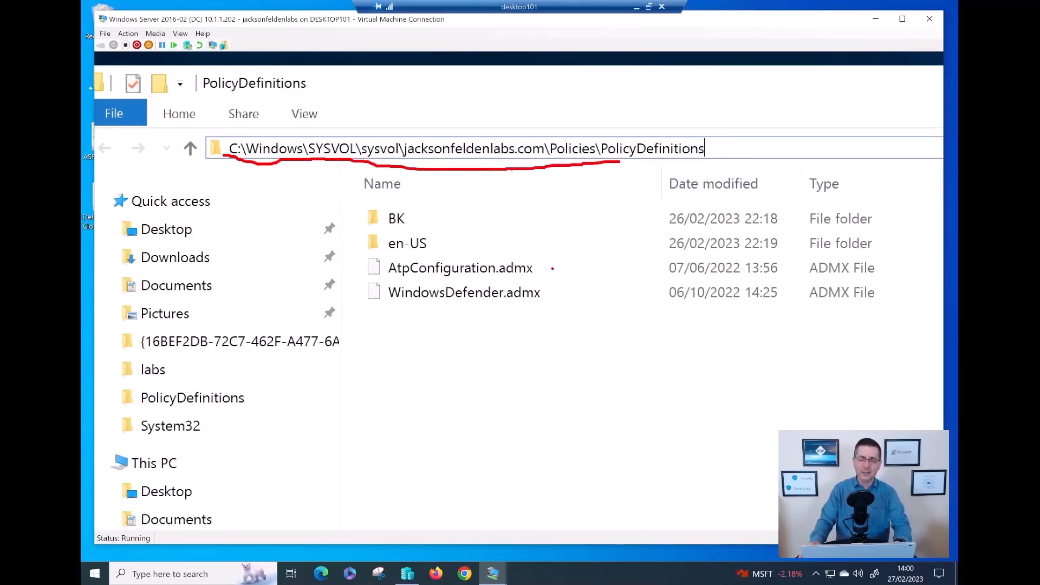
drag(544, 268, 589, 250)
drag(555, 292, 586, 291)
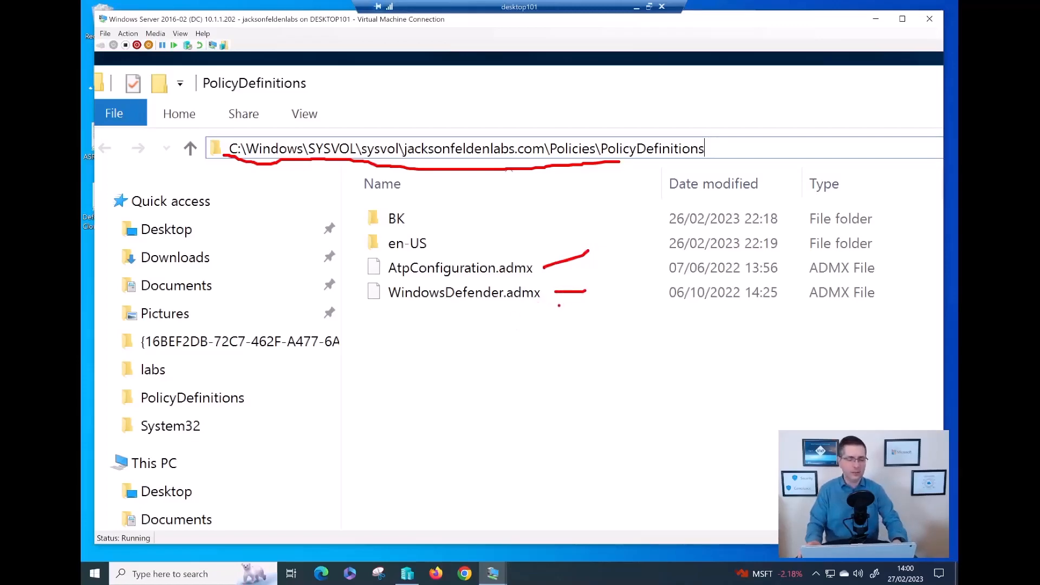
key(Escape)
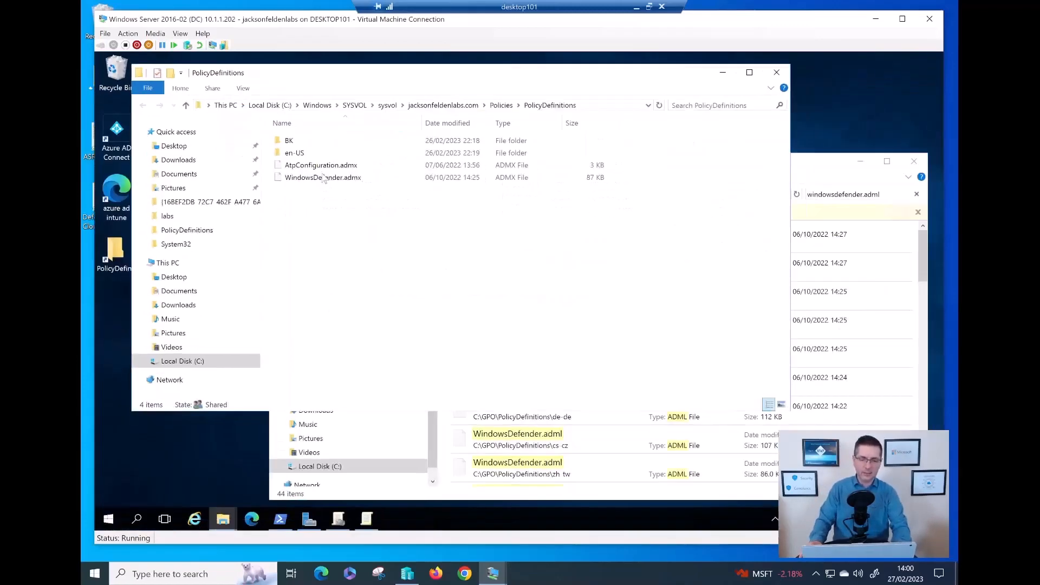
Open the en-US subfolder of the SYSVOL PolicyDefinitions folder to check its ADML files.
double_click(302, 155)
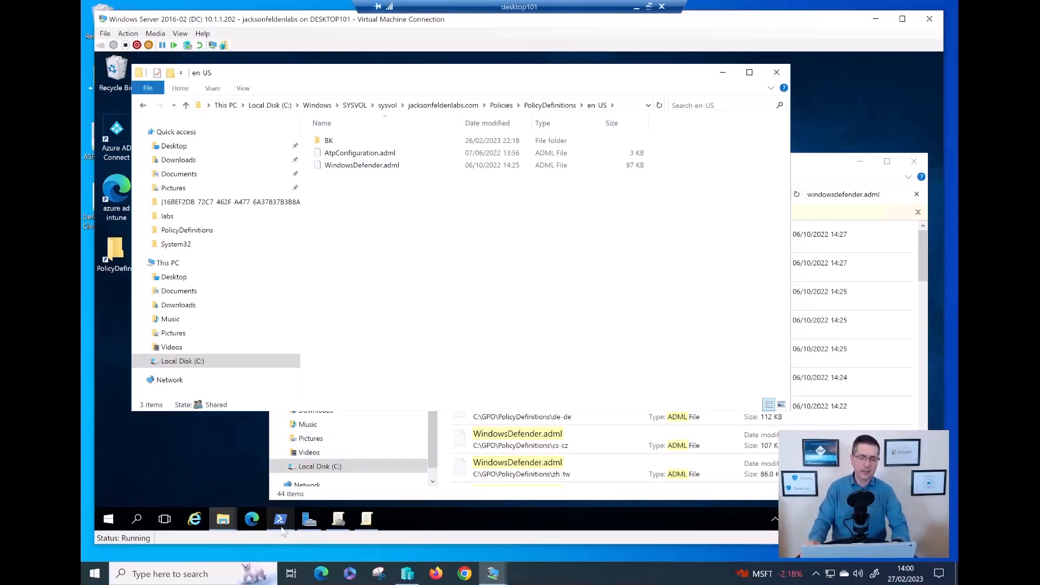
Open the Group Policy Management console from Server Manager.
click(308, 519)
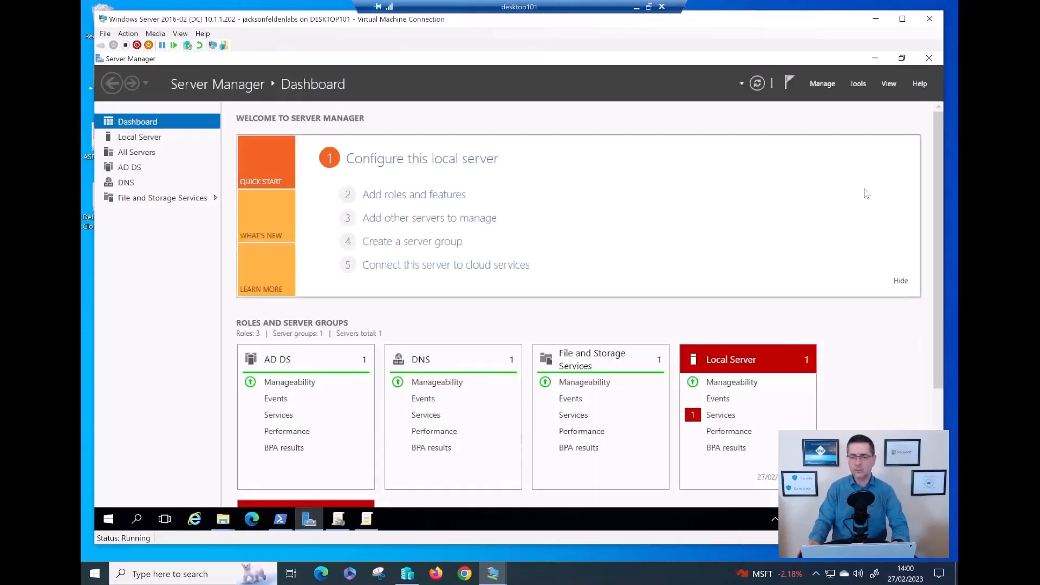
click(858, 83)
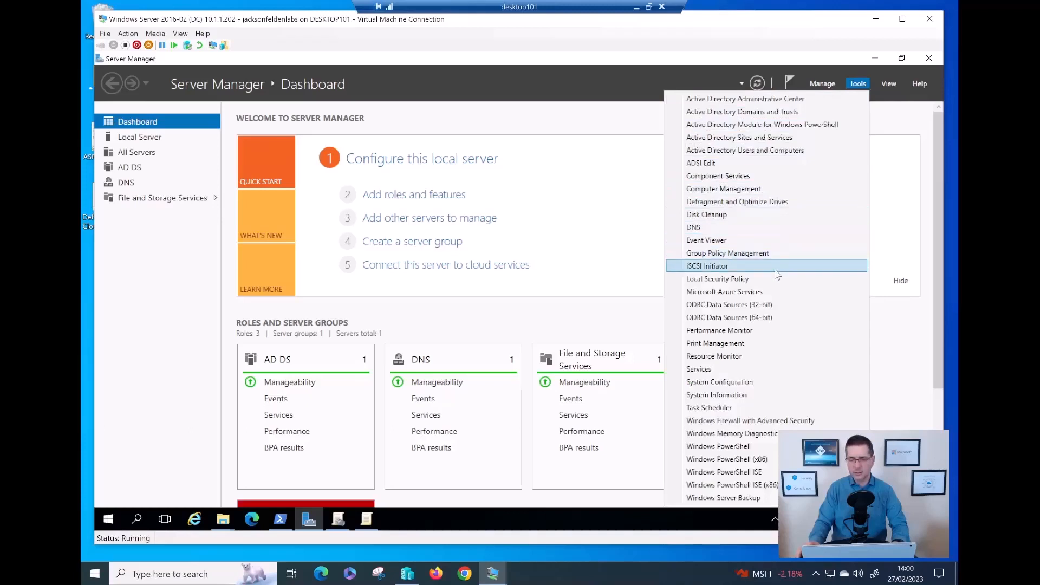
click(720, 253)
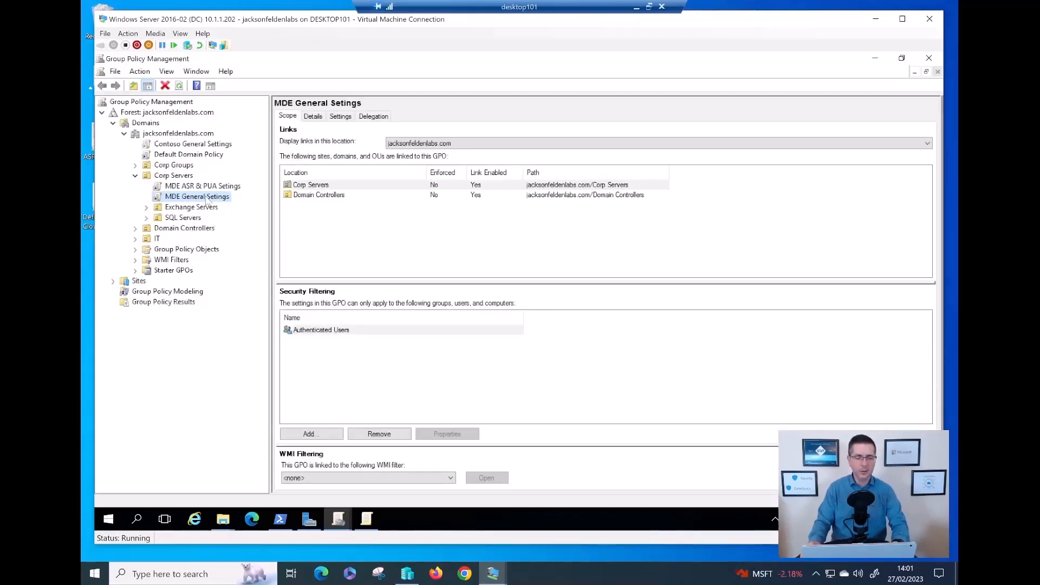
Open the MDE General Setings policy object under Corp Servers for editing and maximize the editor window.
right_click(208, 201)
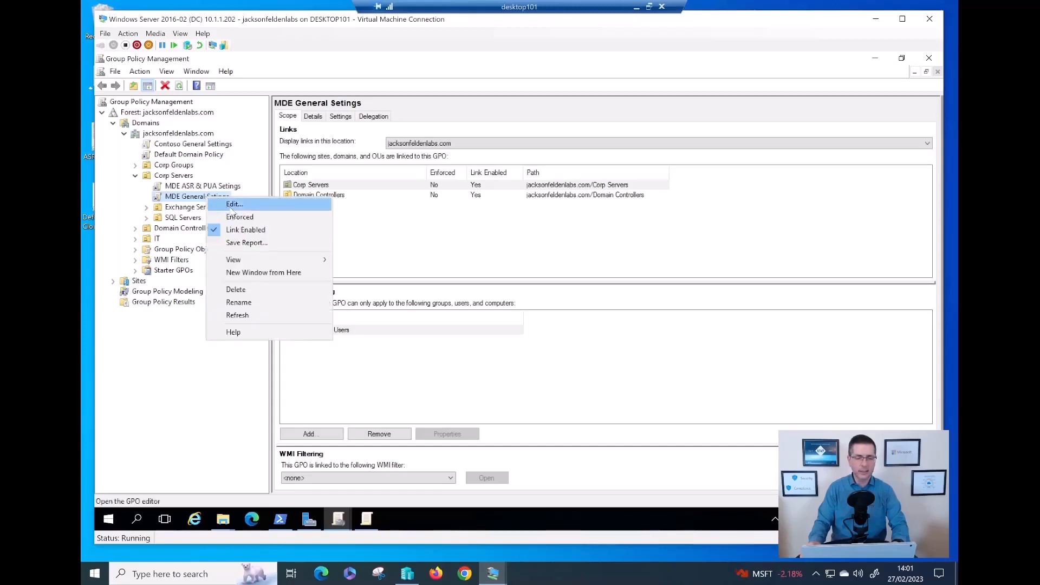
click(232, 205)
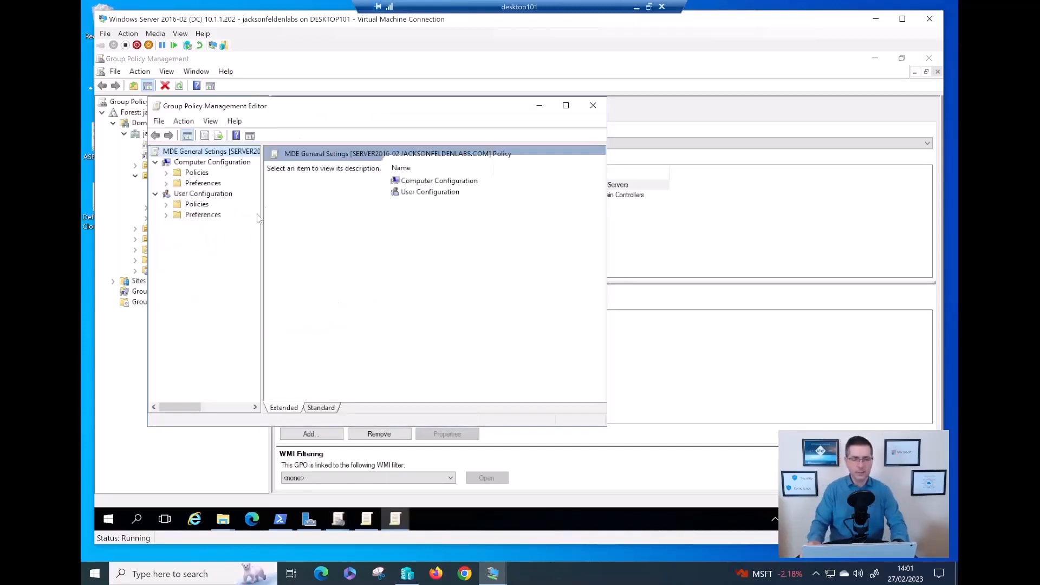
click(565, 105)
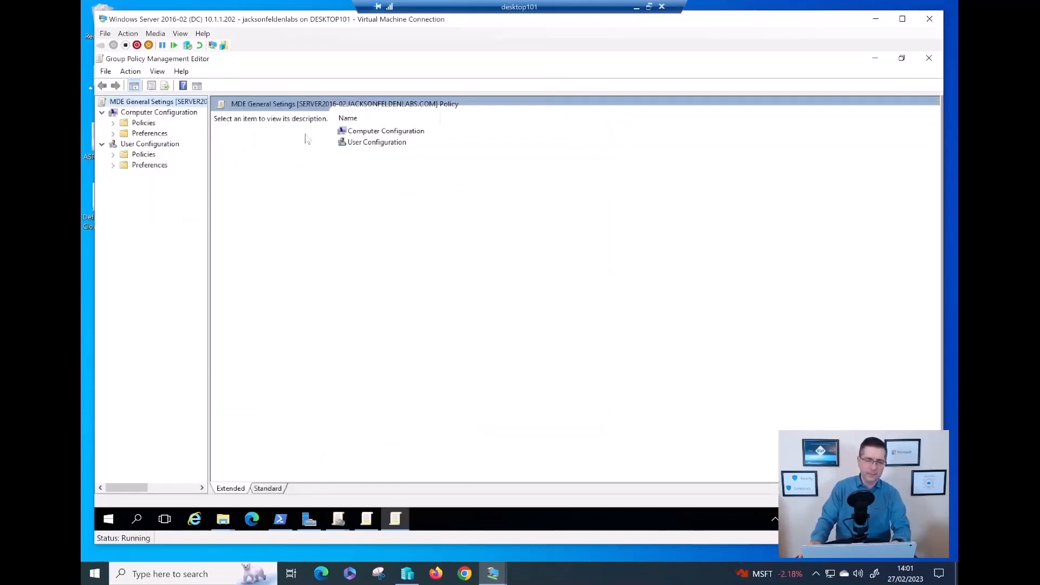
Widen the policy tree pane and expand Policies and Administrative Templates under Computer Configuration.
drag(209, 202, 280, 202)
double_click(152, 125)
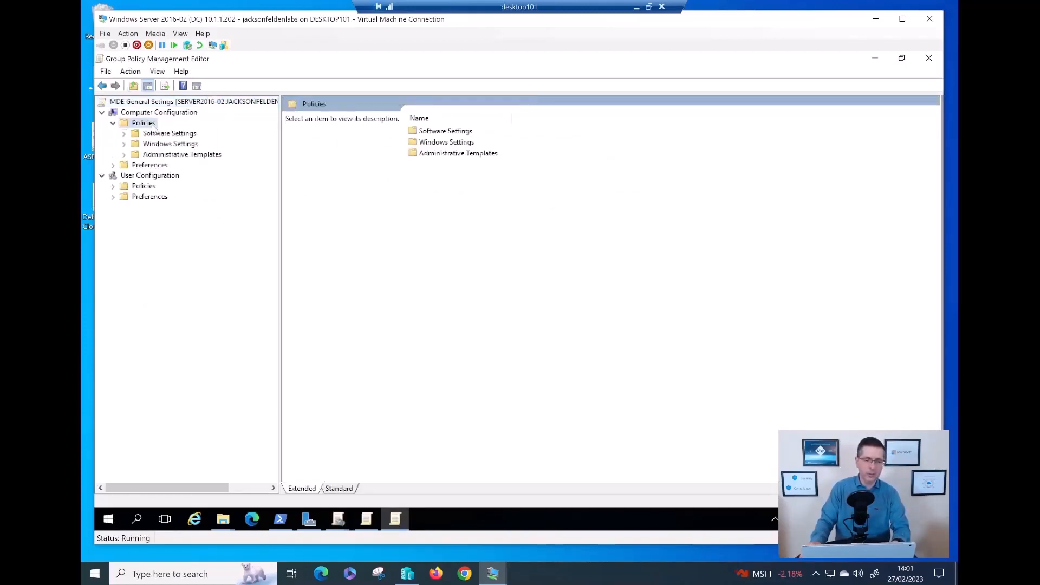
double_click(164, 155)
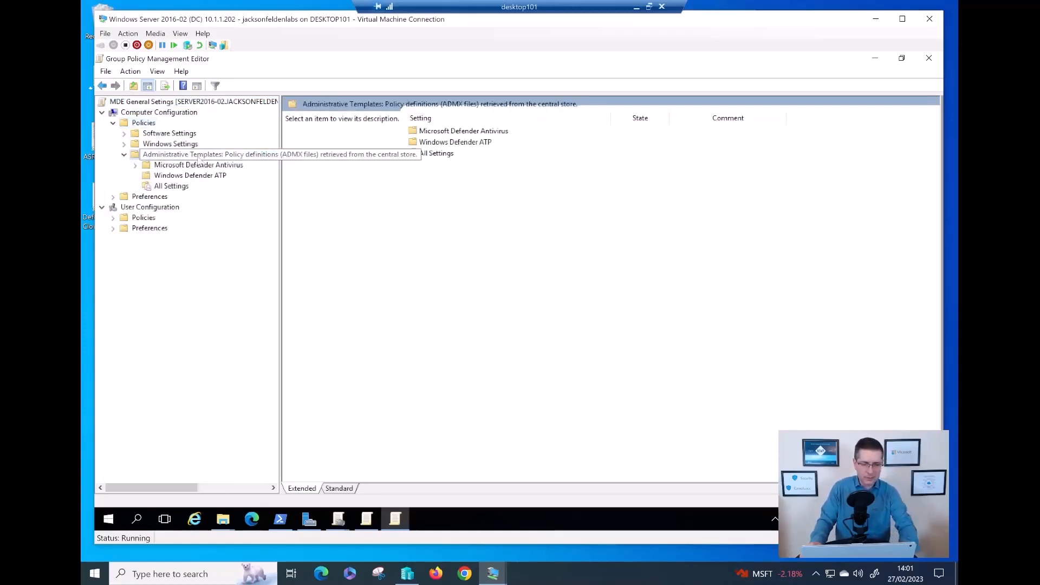
Magnify the Administrative Templates label, underline its wording about the ADMX files and the central store, and exit the magnification.
key(ctrl+1)
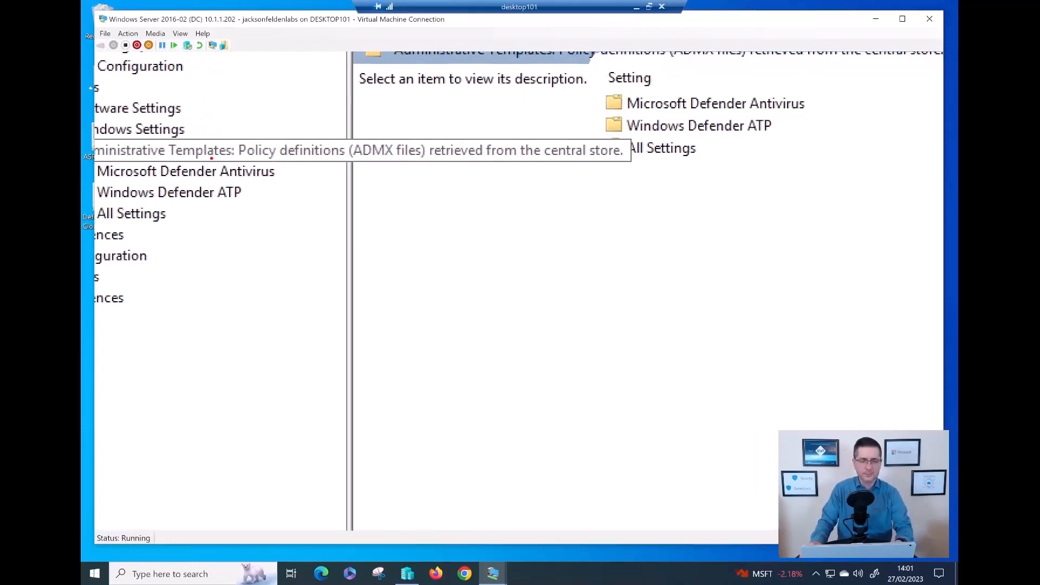
drag(252, 160, 355, 161)
drag(422, 163, 643, 182)
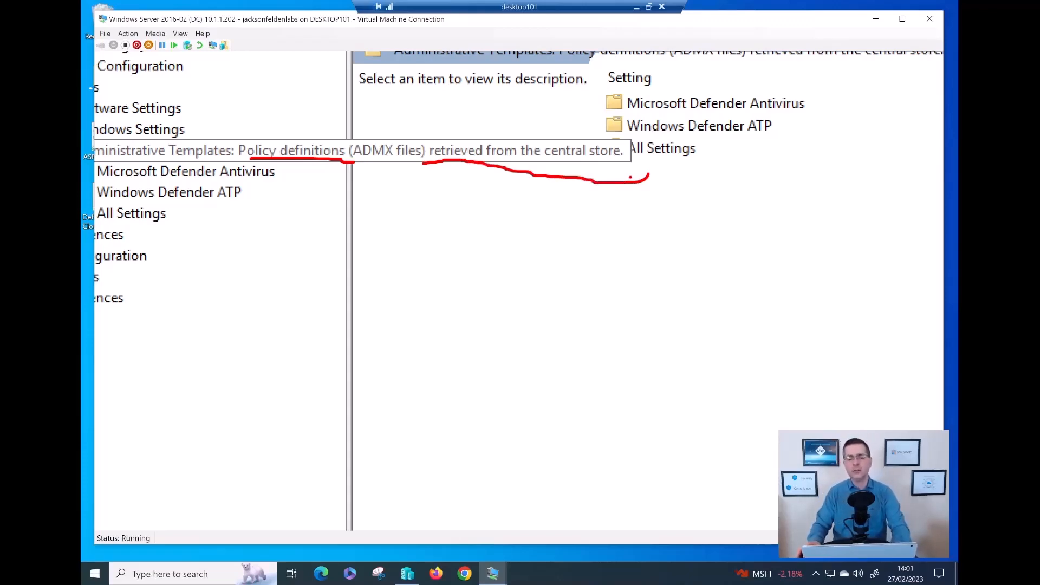
key(Escape)
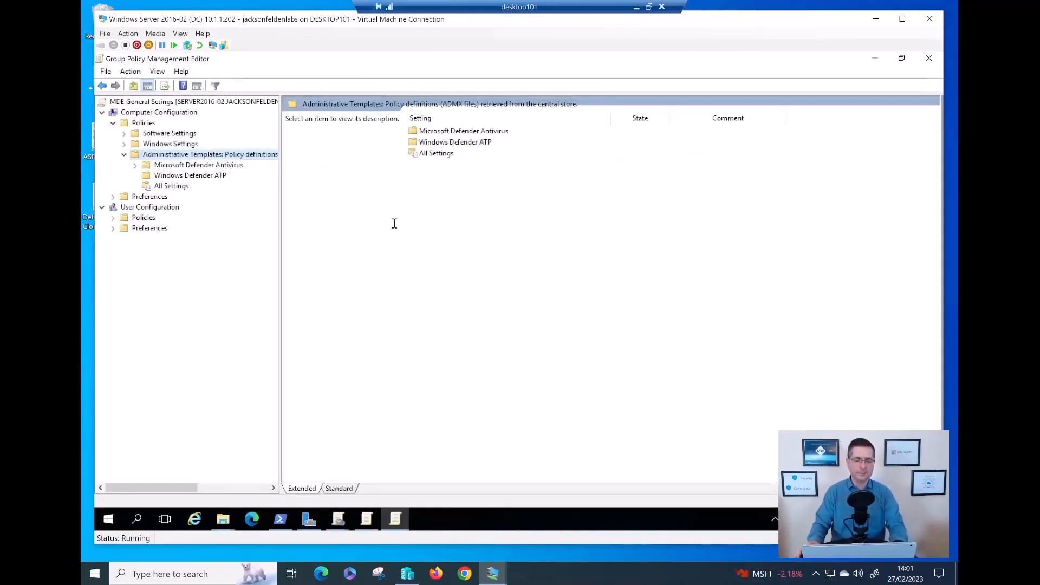
Expand Microsoft Defender Antivirus in the Administrative Templates and look through its subfolders, including MAPS and Threats.
click(237, 165)
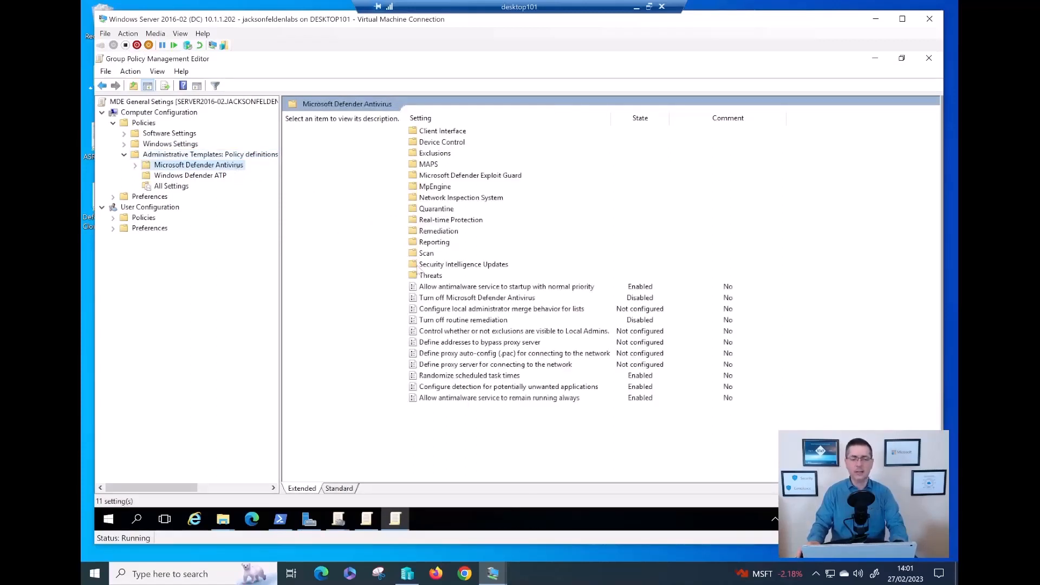
click(136, 165)
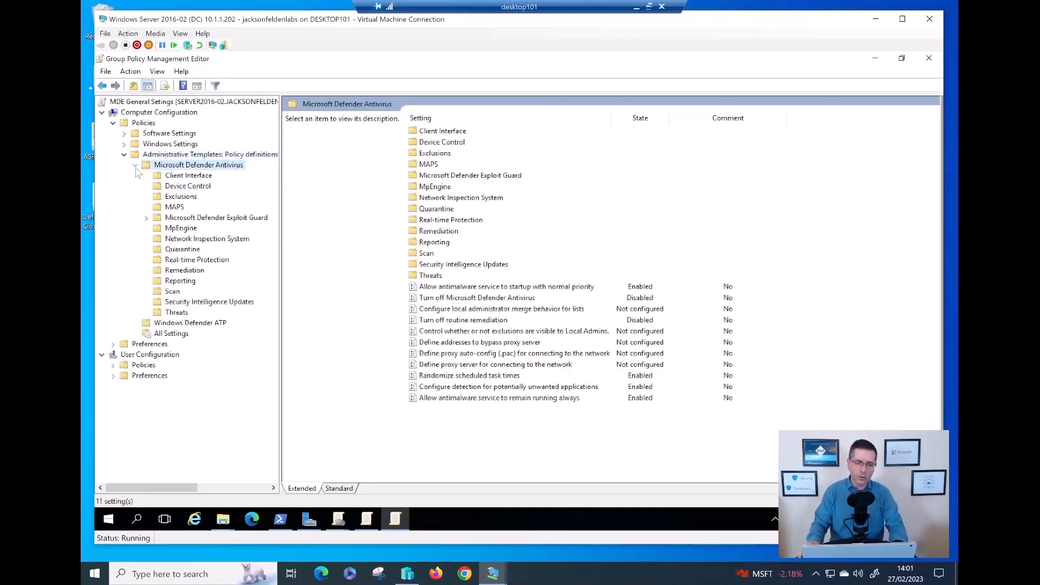
click(177, 209)
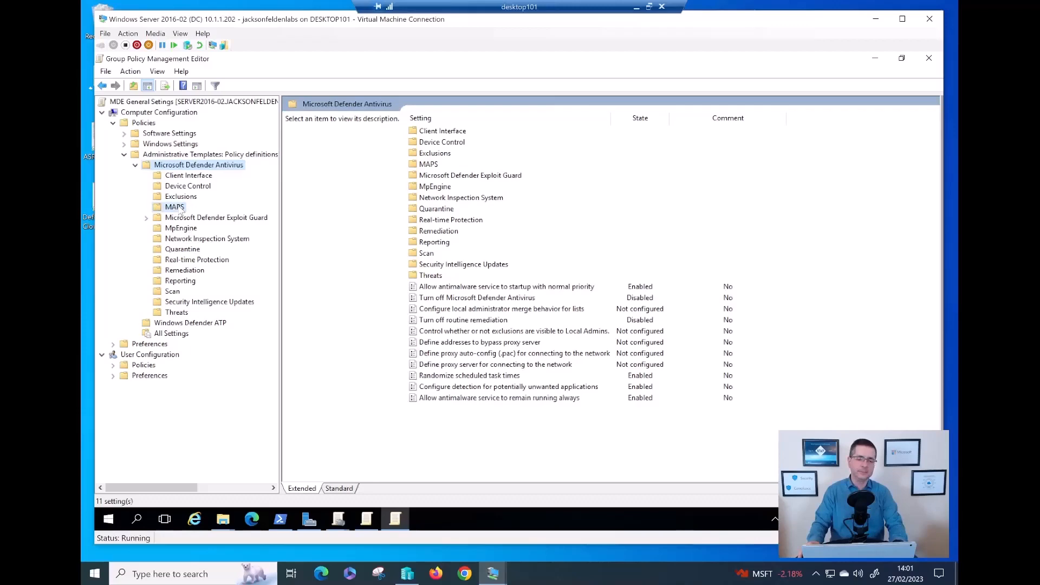
click(176, 314)
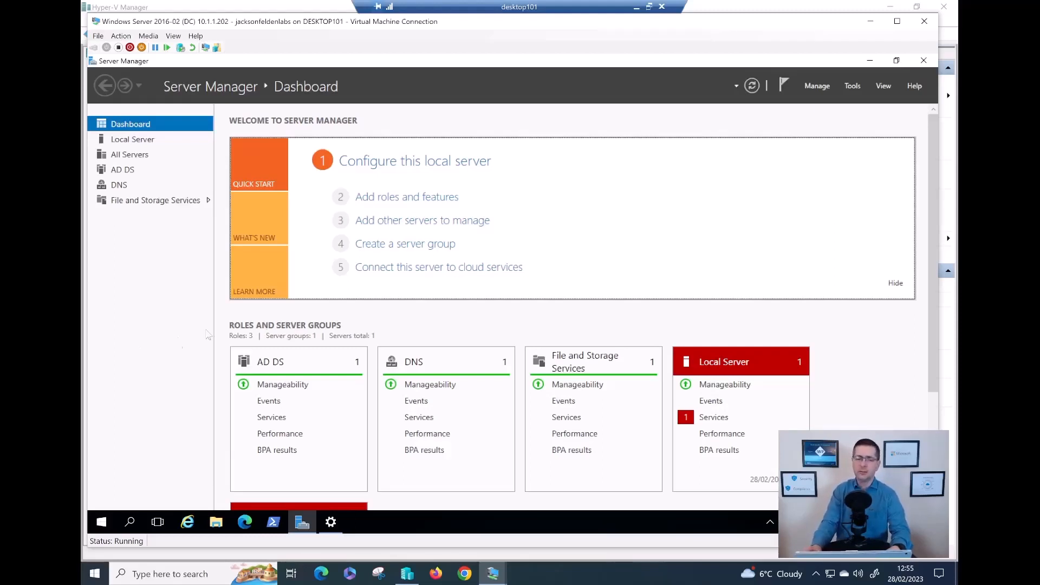
Open Group Policy Management from Server Manager and display the policy objects linked to the Corp Servers organizational unit.
click(851, 87)
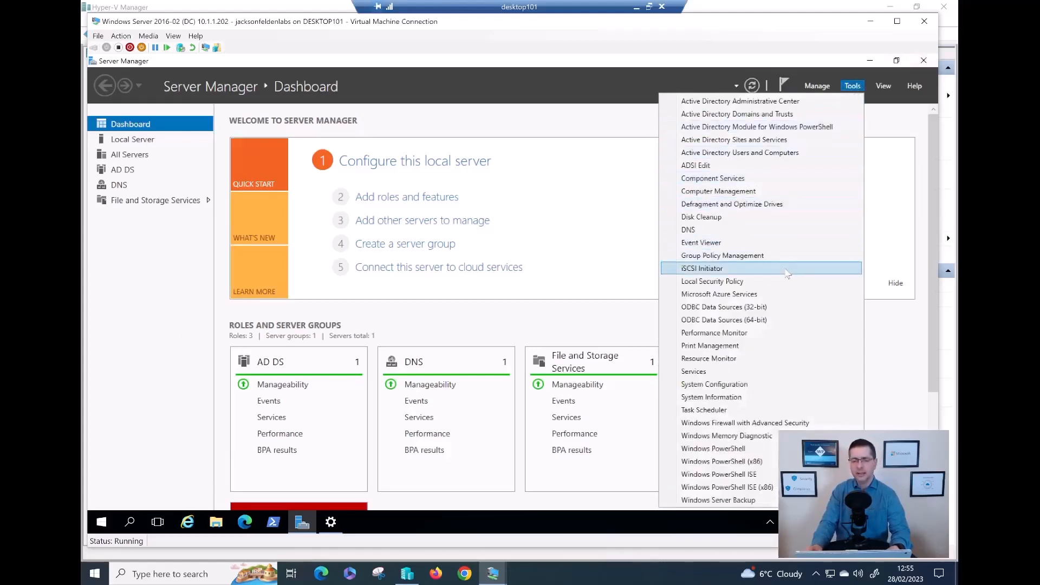
click(780, 256)
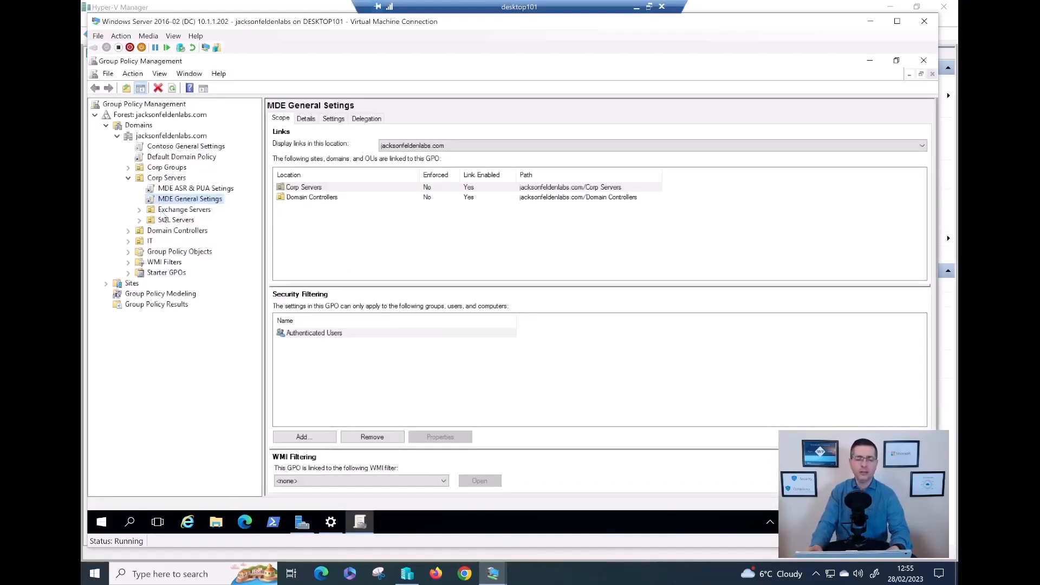
click(172, 178)
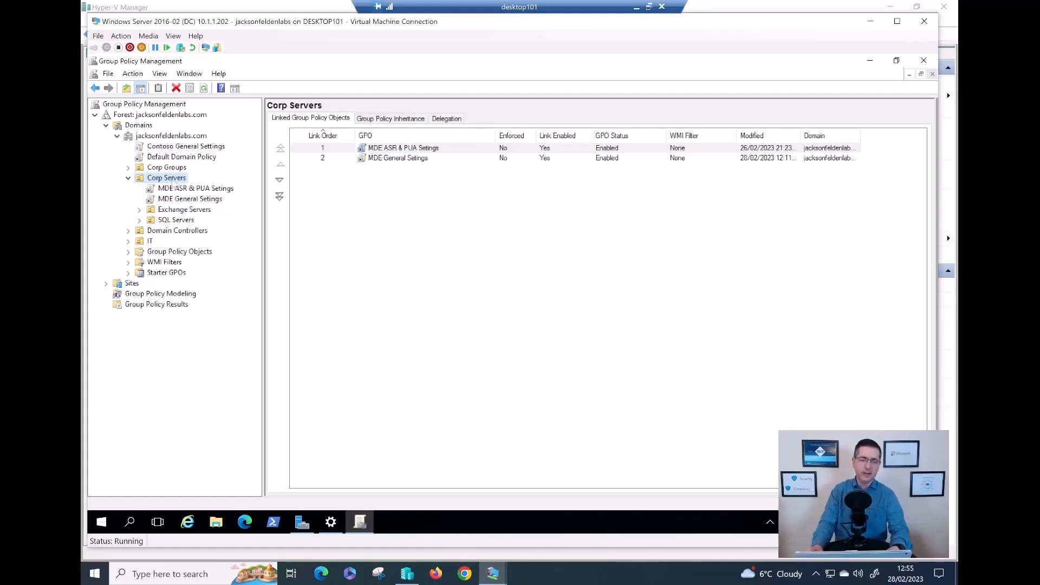
Create a new GPO named MDE General Settings 1 linked to the Corp Servers organizational unit.
right_click(174, 180)
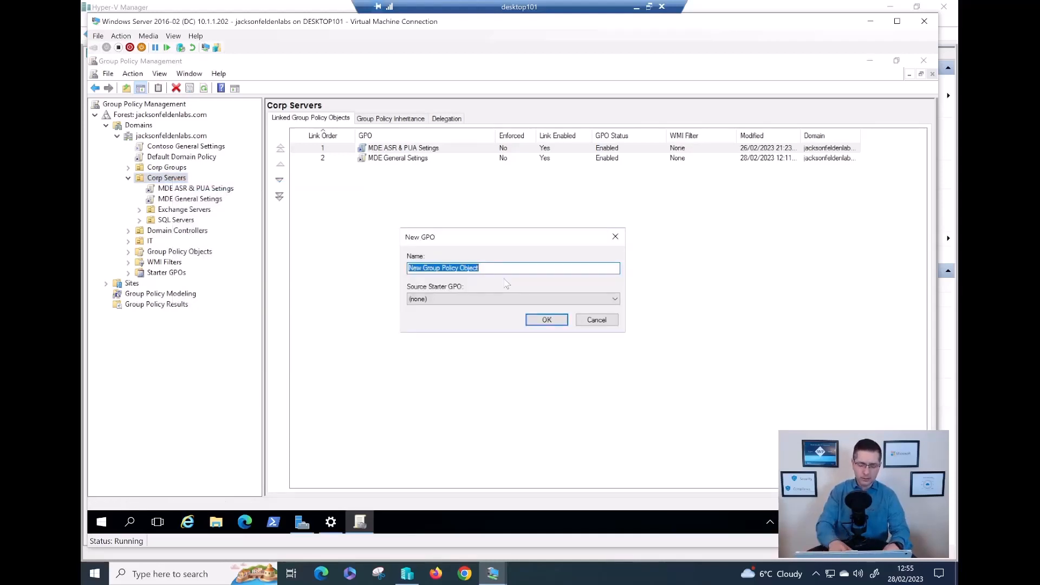
text(MDE General Settings 1)
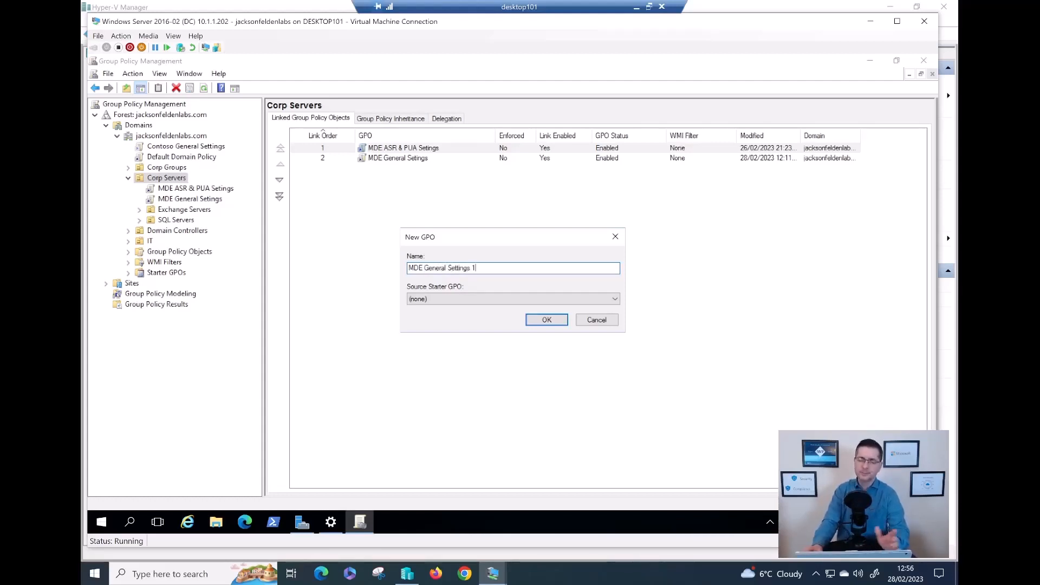
click(541, 322)
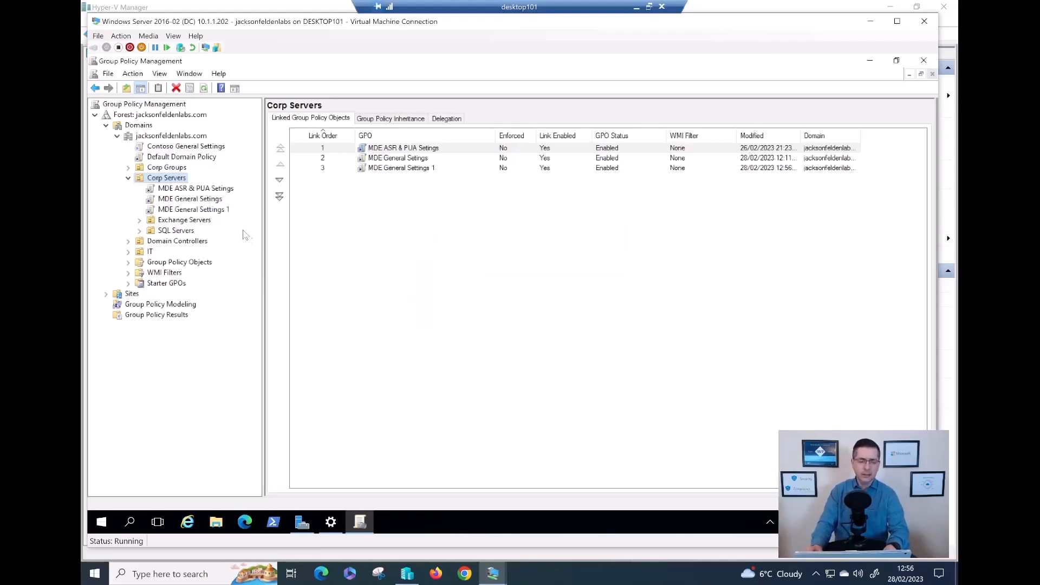
Open the advanced delegation security settings of the MDE General Settings 1 policy and remove Authenticated Users.
click(195, 210)
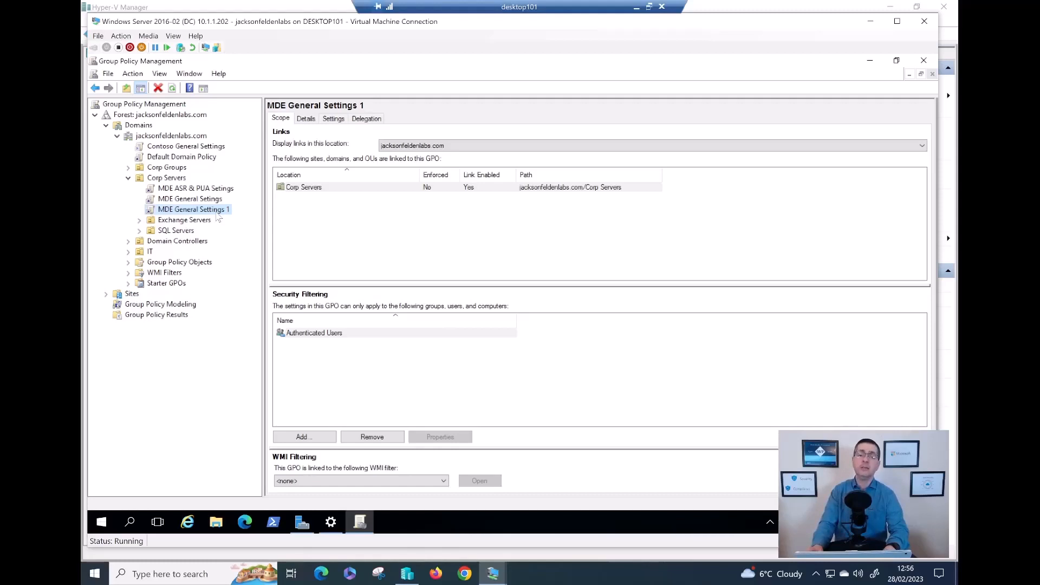
click(366, 119)
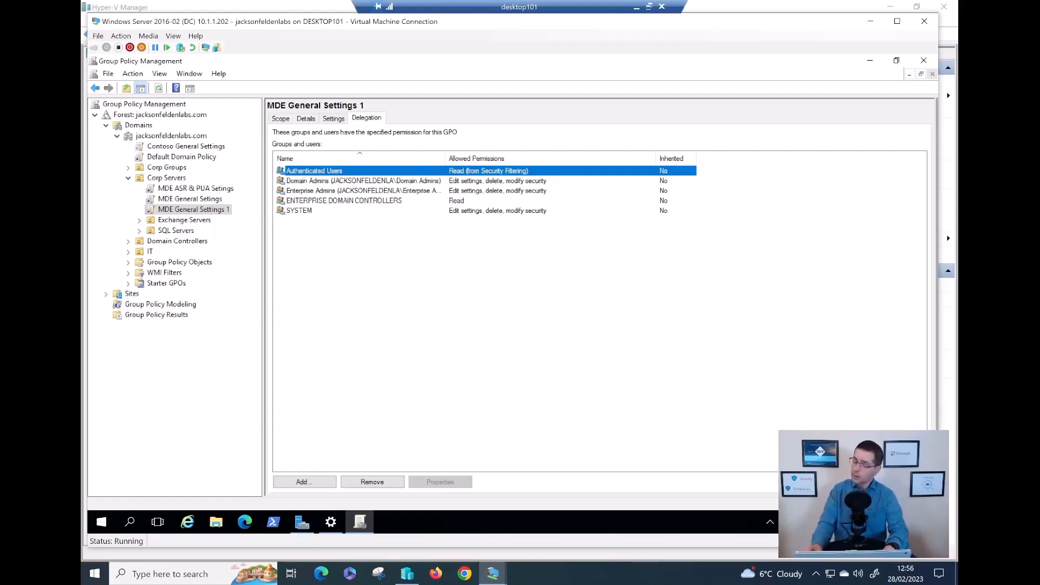
click(895, 482)
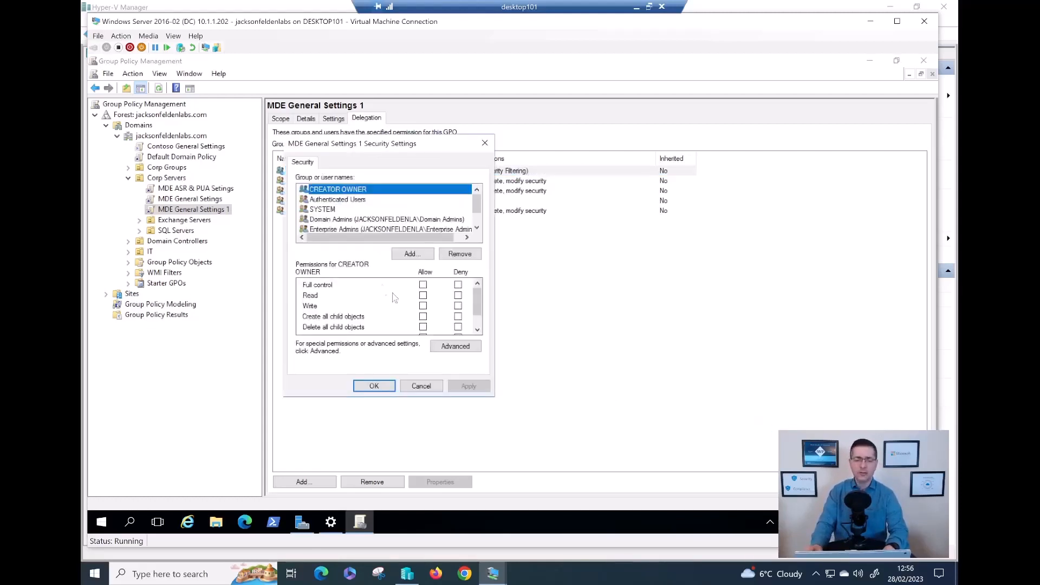
click(359, 201)
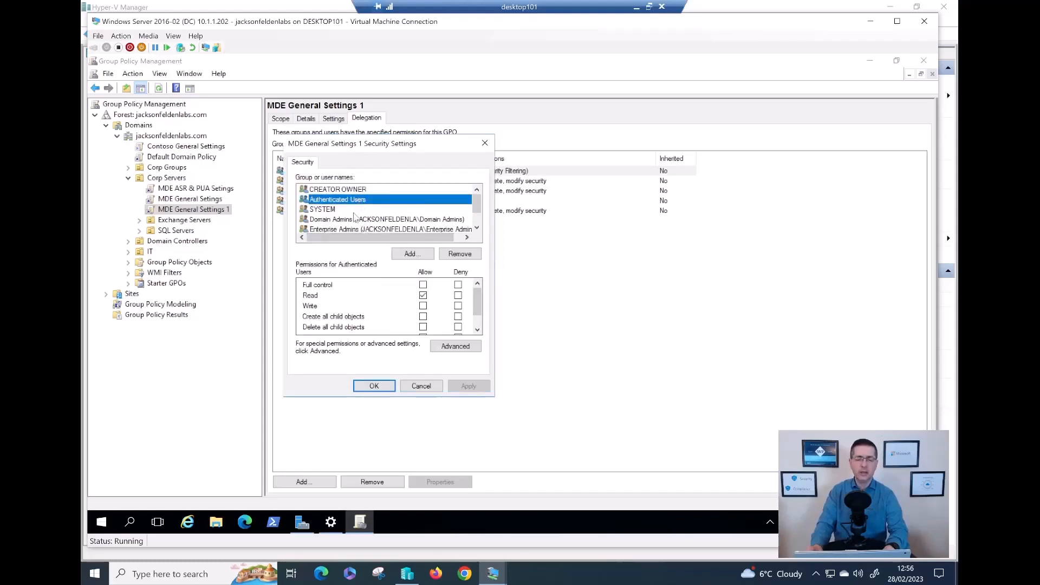
click(458, 255)
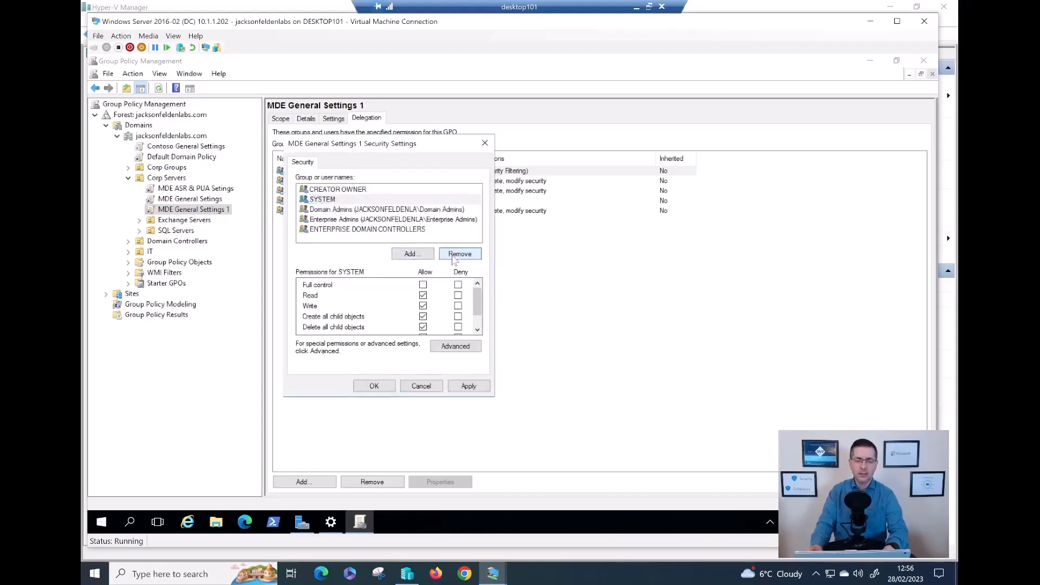
Look up "mde" in the domain and add the MDE General Settings group to the policy's security list.
click(410, 254)
text(mde)
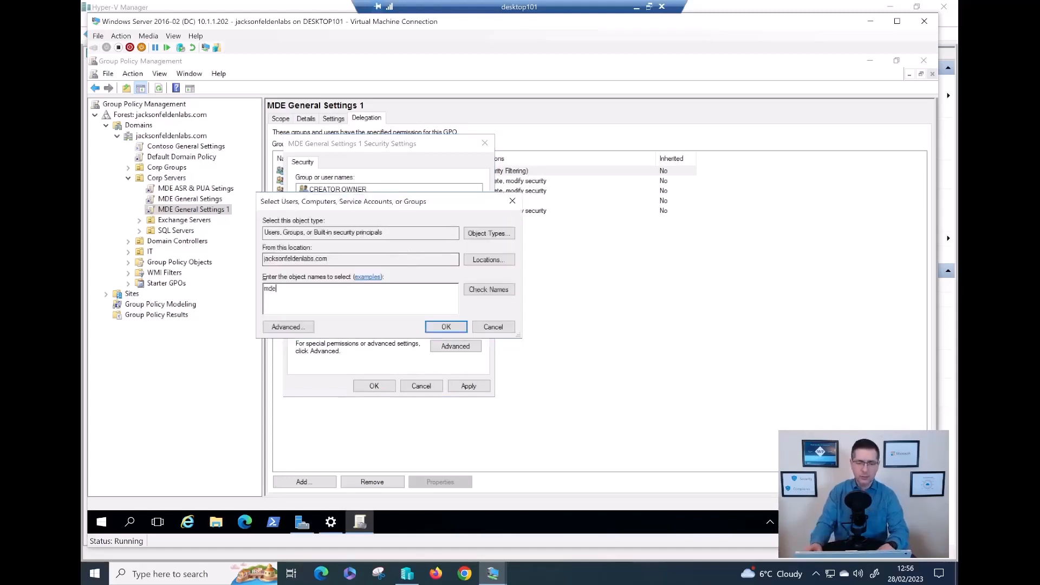
click(487, 291)
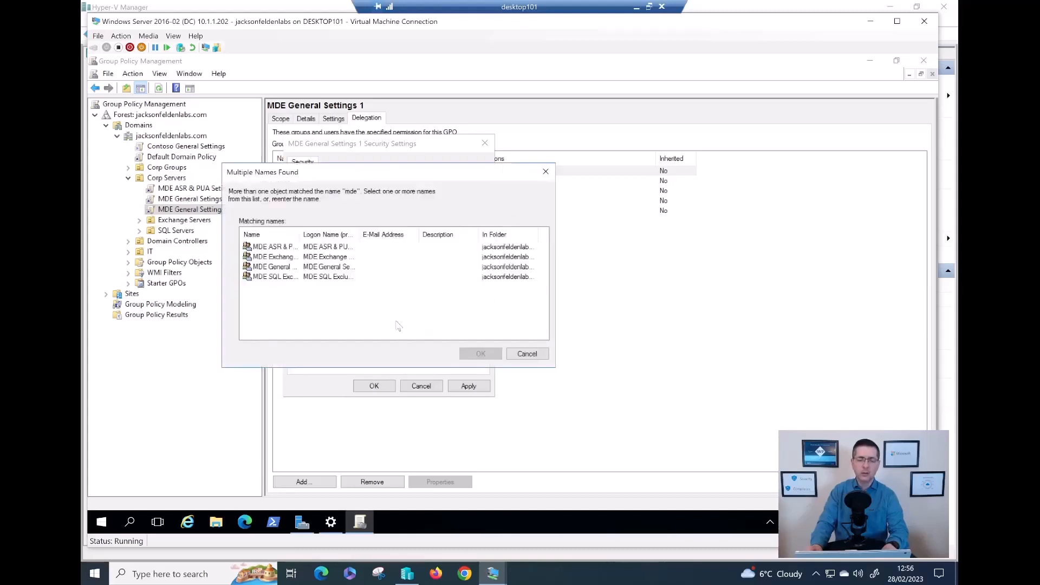
drag(299, 233, 357, 233)
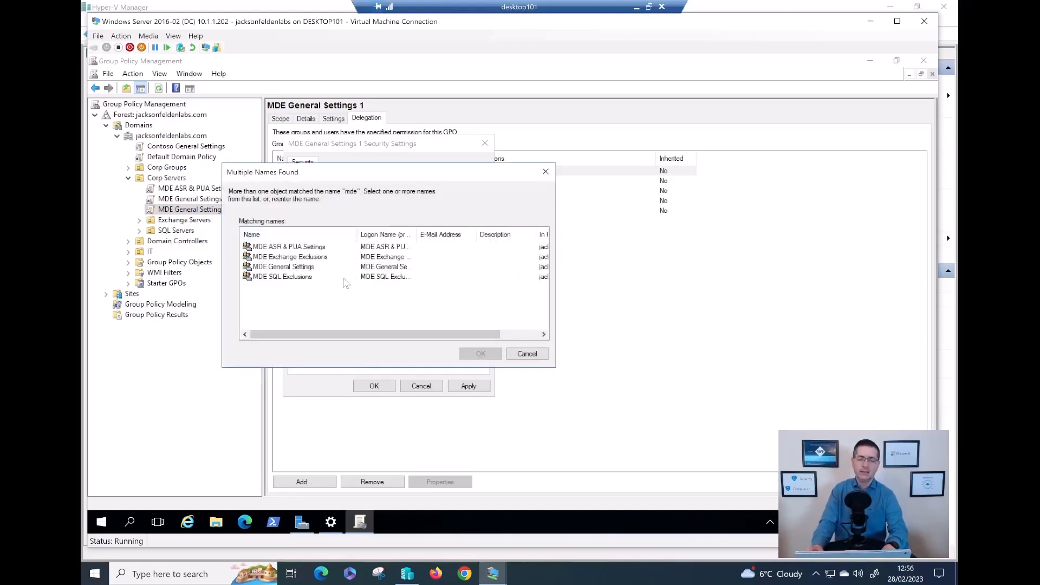
click(312, 270)
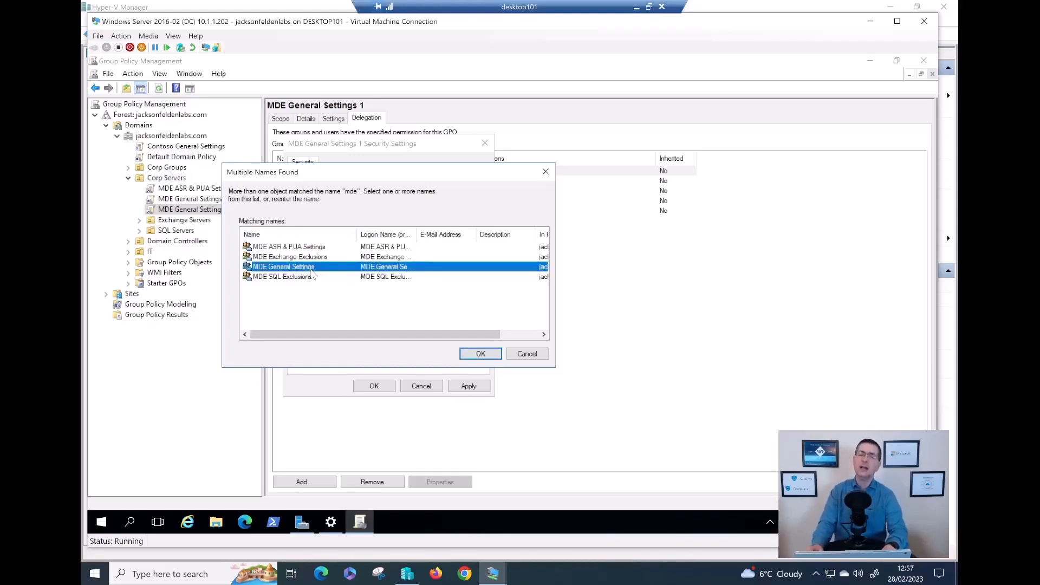
click(480, 355)
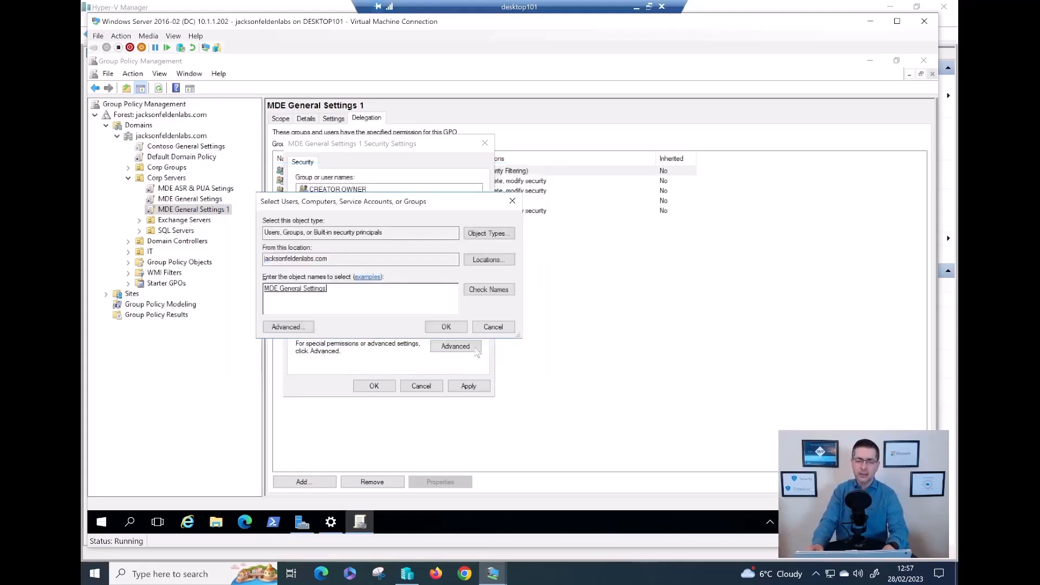
click(447, 328)
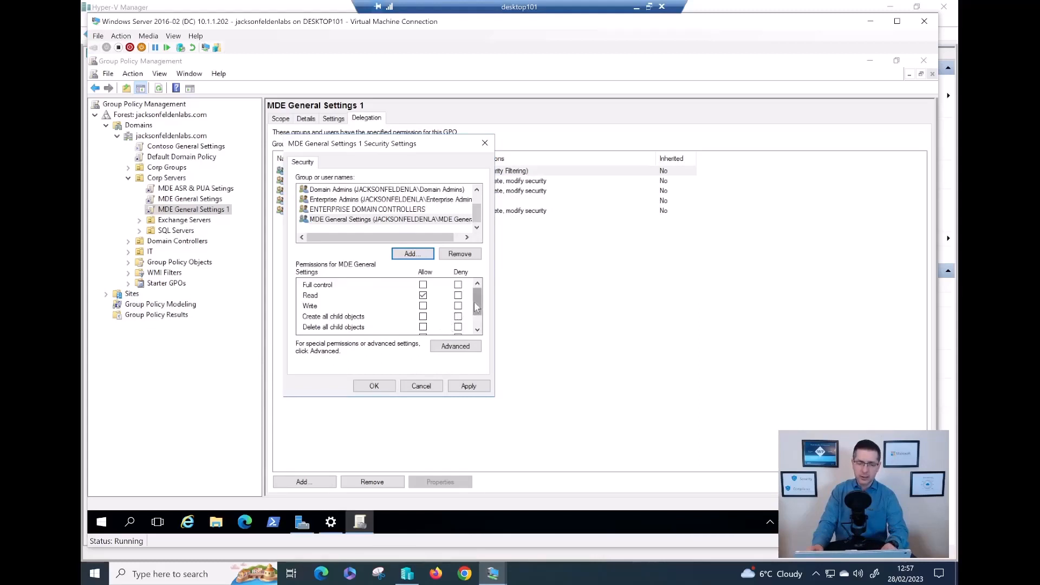
Allow the Apply group policy permission for the MDE General Settings group, save the security settings and dismiss the warning.
drag(476, 304, 481, 325)
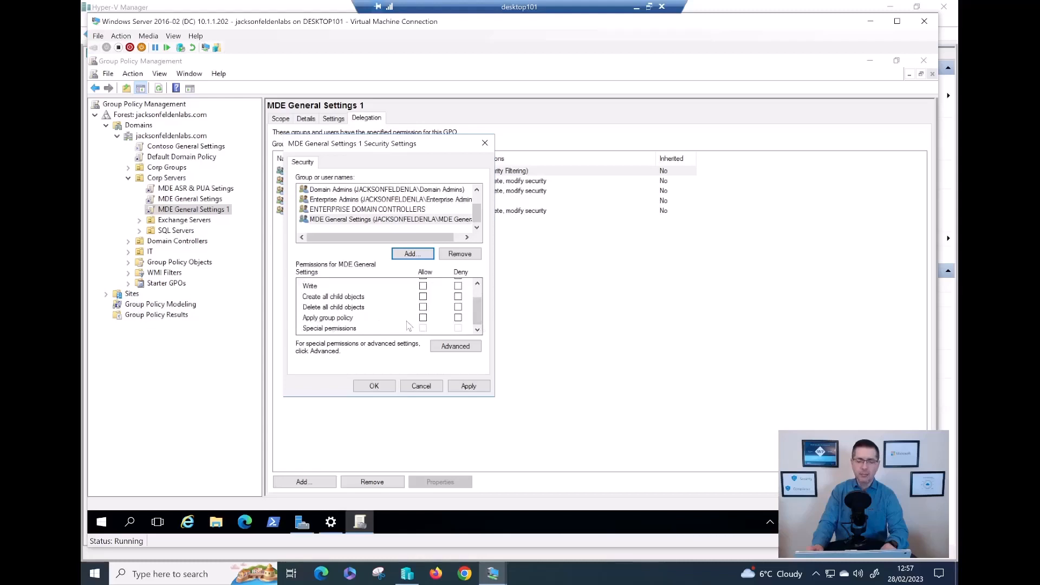
click(422, 317)
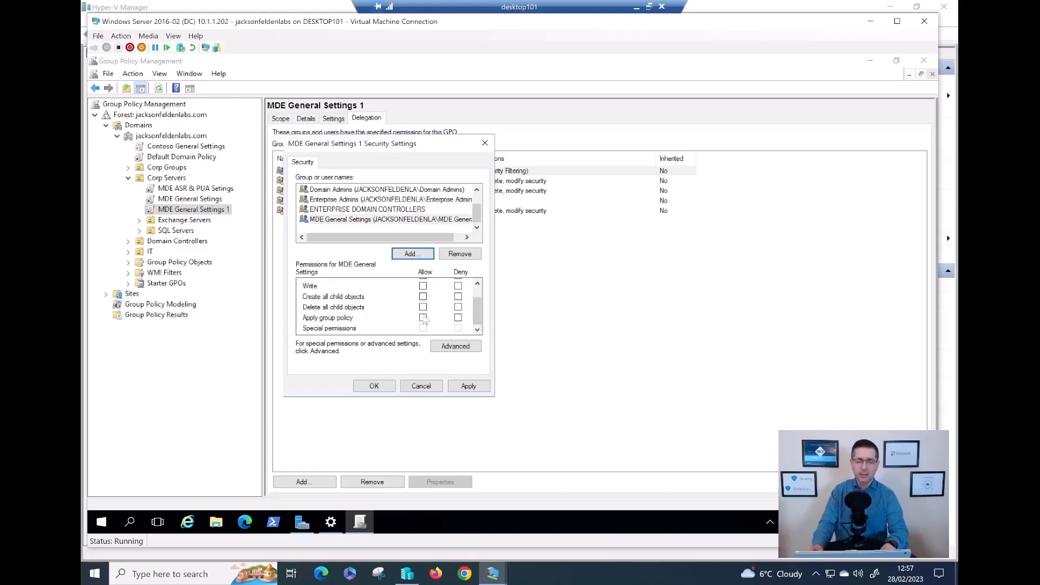
click(467, 385)
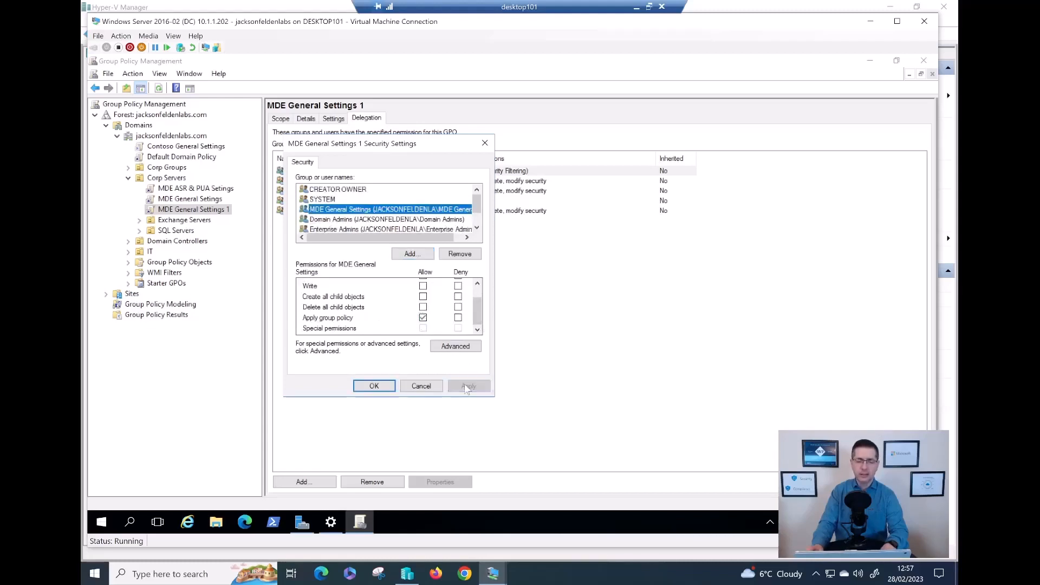
click(375, 387)
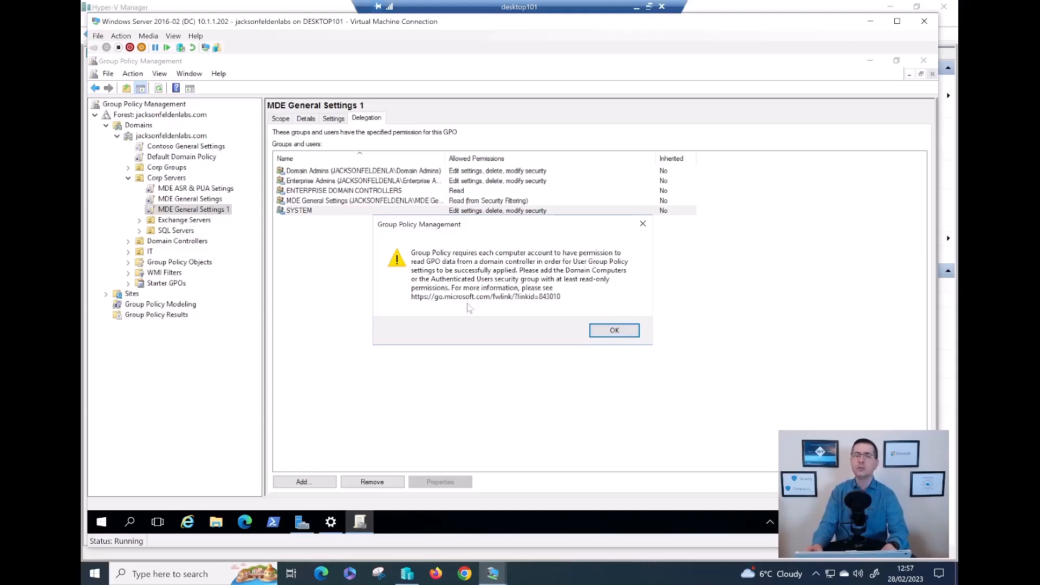
click(613, 330)
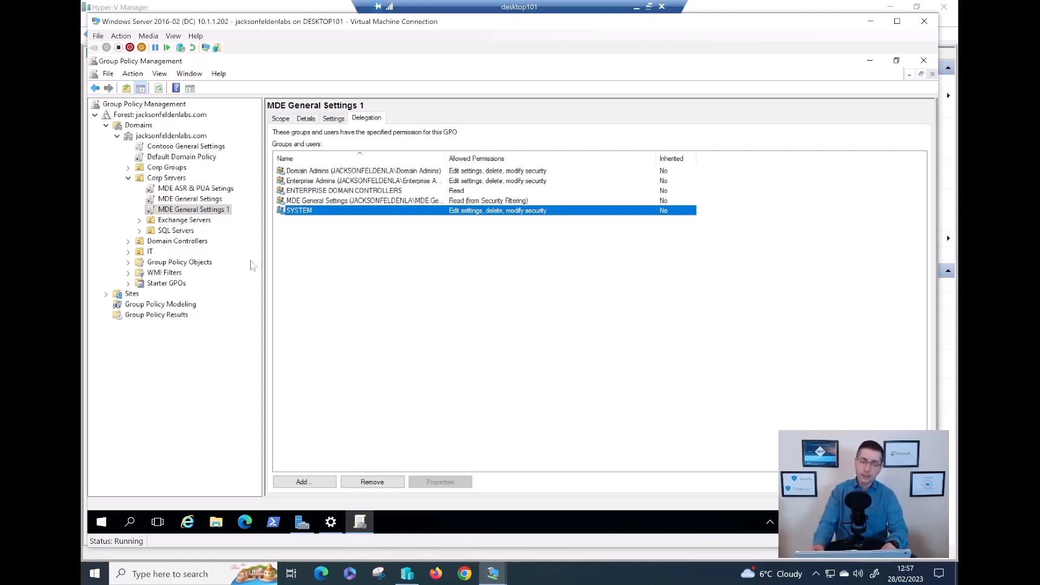
Edit MDE General Settings 1 in a maximized editor and expand Computer Configuration policies down to Microsoft Defender Antivirus under Administrative Templates.
right_click(199, 212)
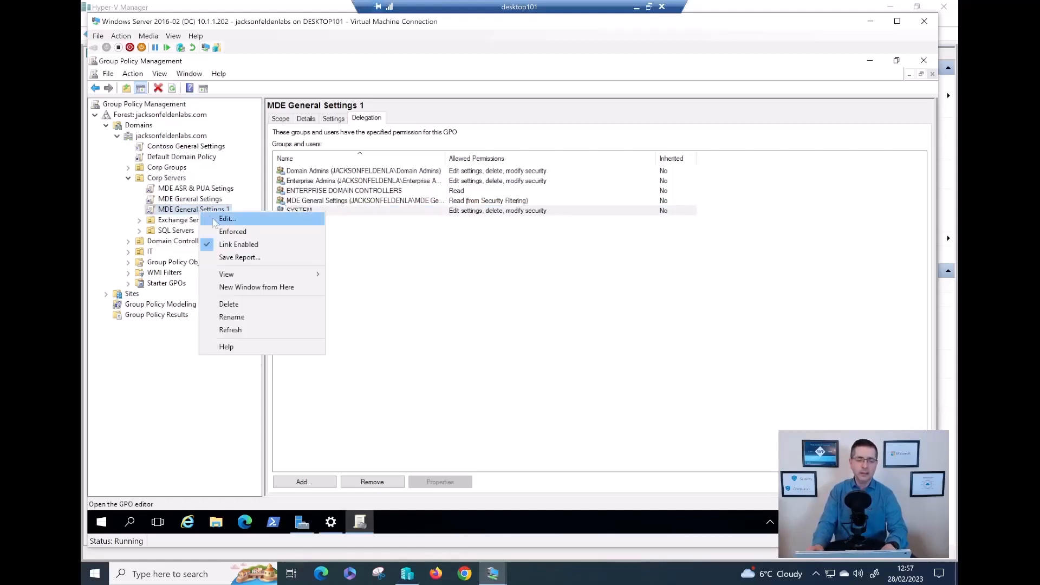
click(222, 219)
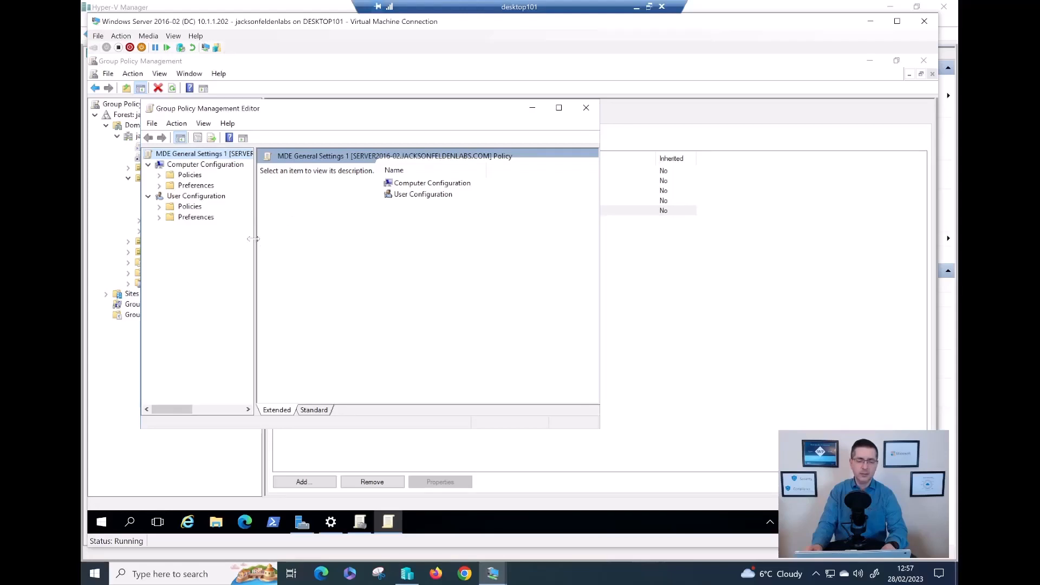
double_click(200, 177)
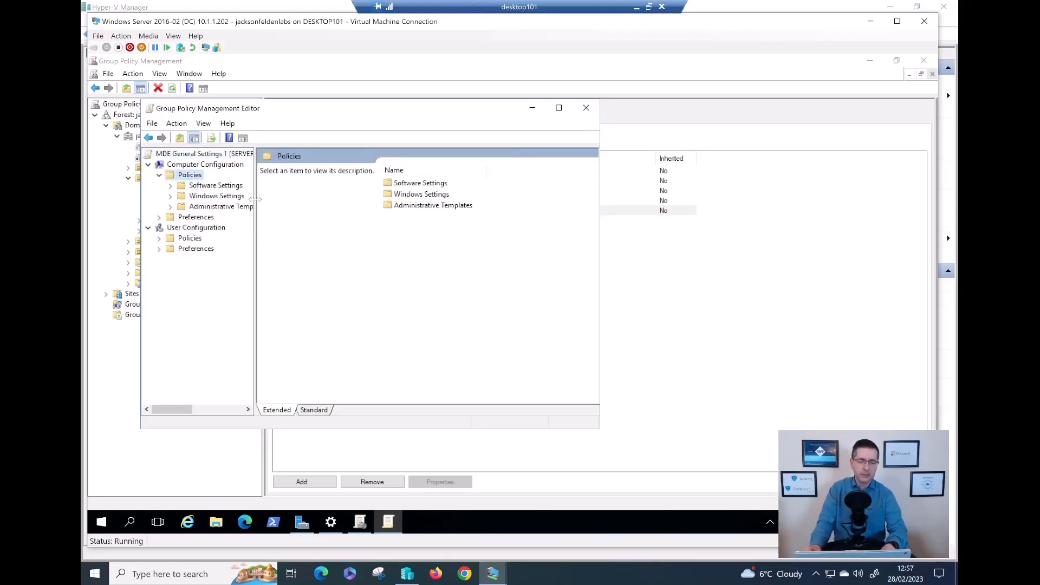
drag(254, 200, 350, 204)
click(559, 107)
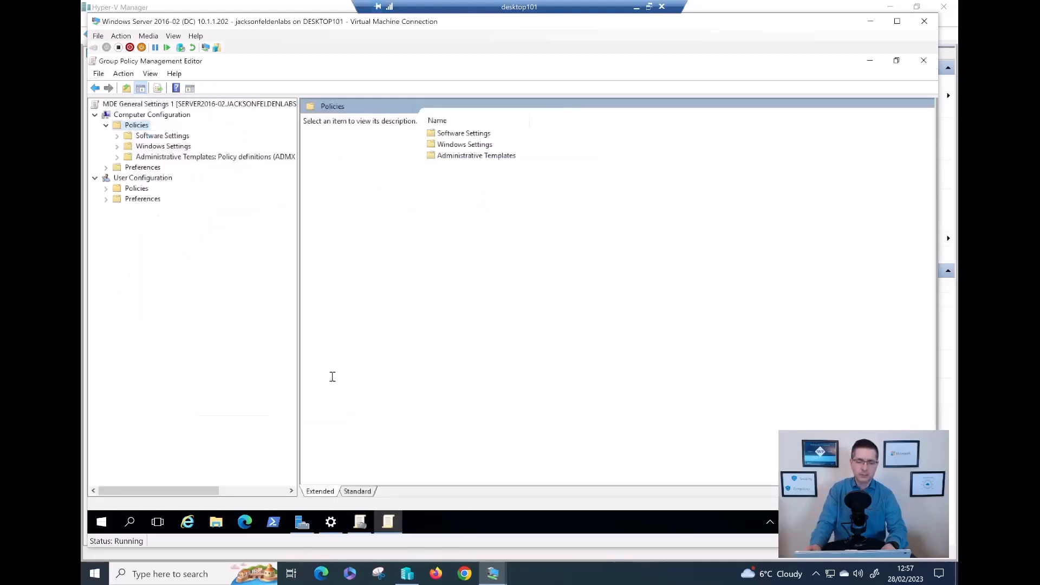
double_click(190, 158)
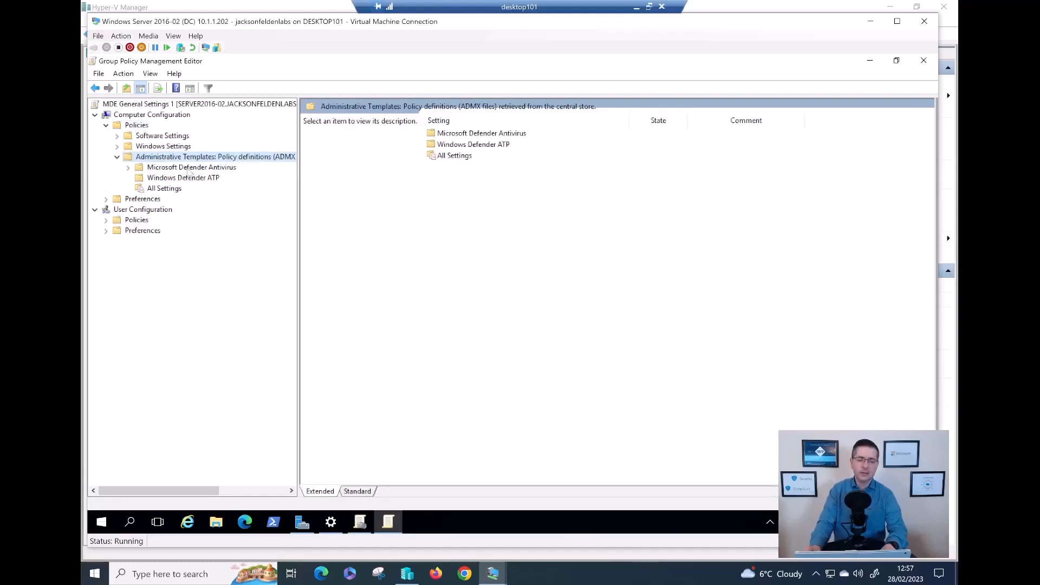
double_click(188, 169)
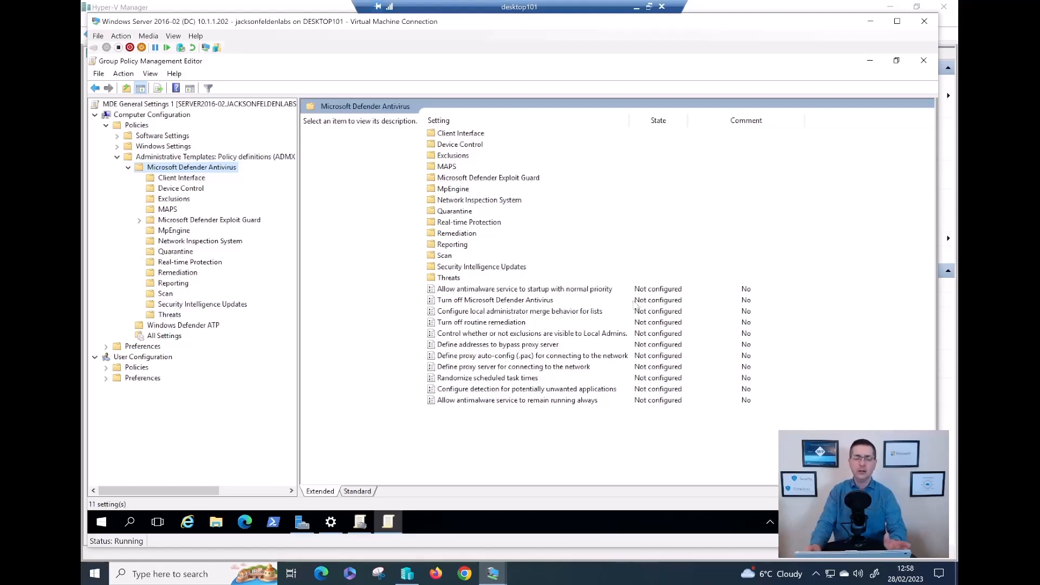
Read the help text of the Turn off Microsoft Defender Antivirus setting, leave it without changes and close the policy editor.
double_click(559, 301)
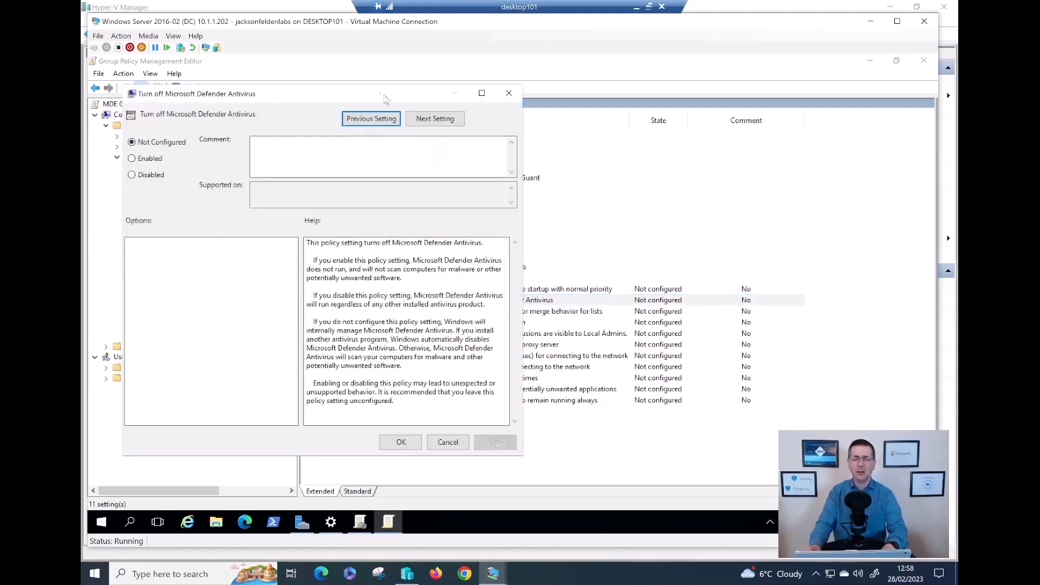
drag(439, 97, 540, 94)
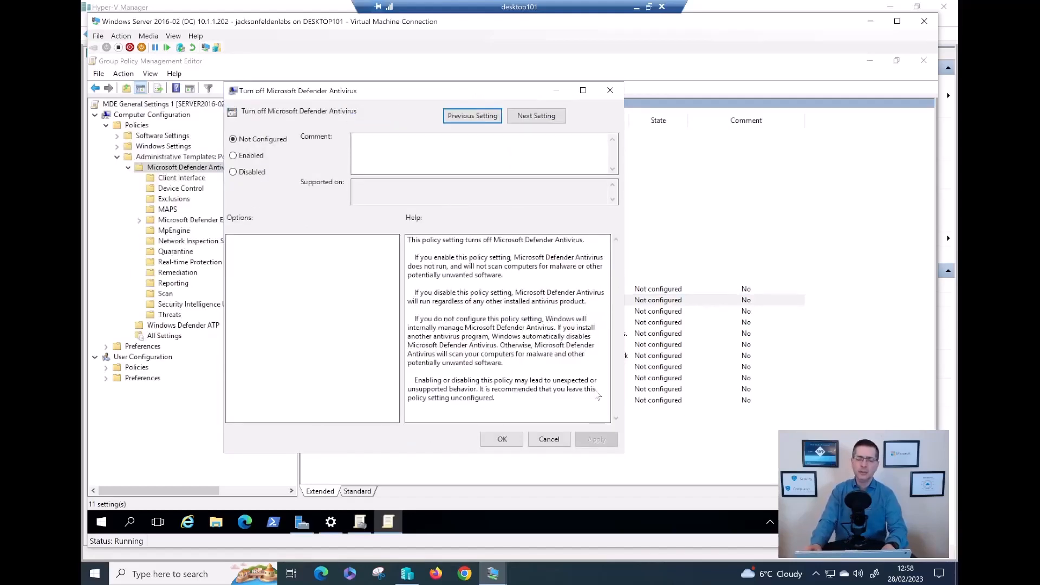
click(549, 439)
double_click(561, 302)
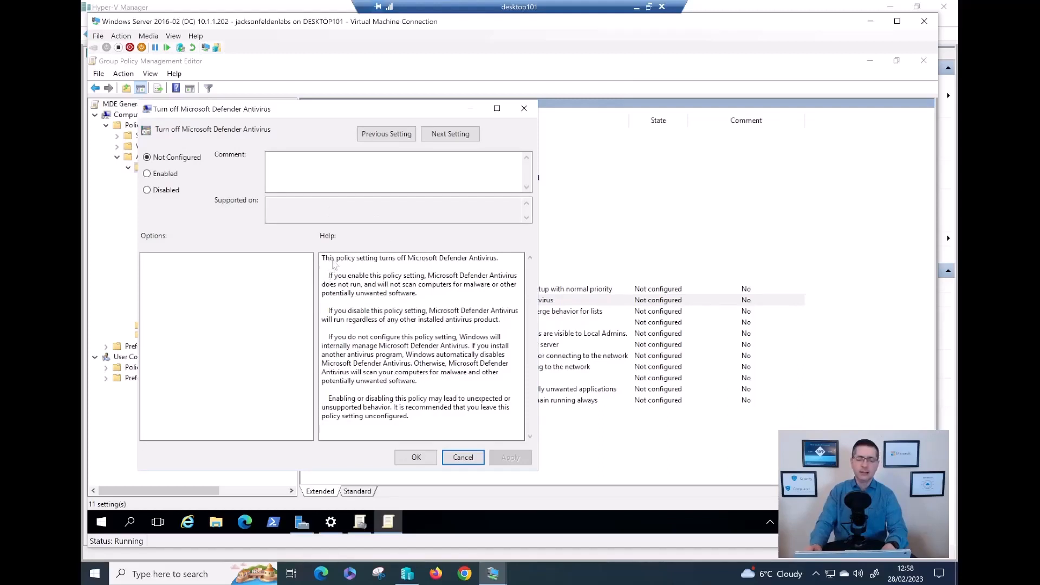
drag(328, 276, 358, 313)
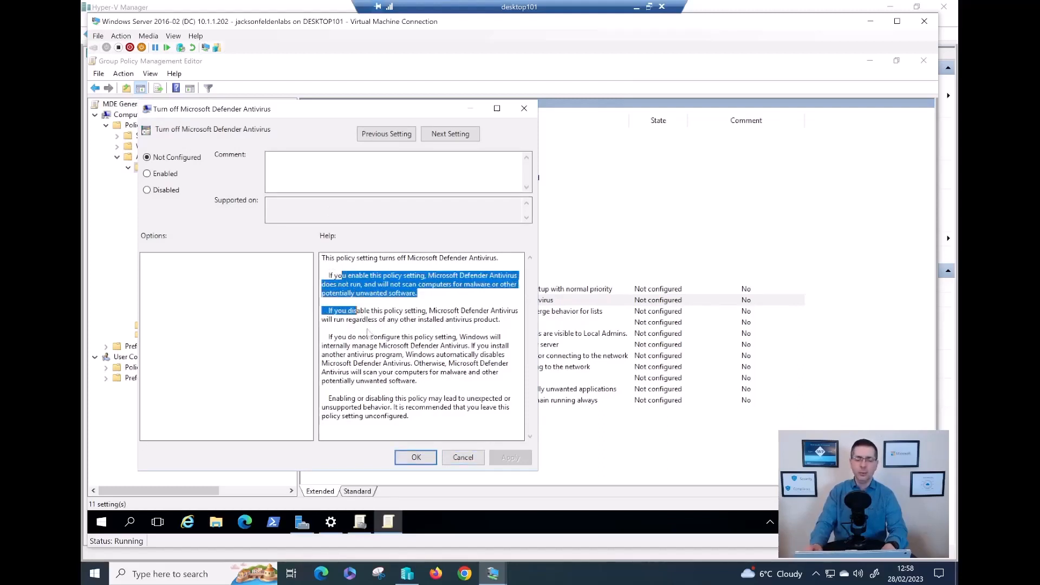
click(363, 365)
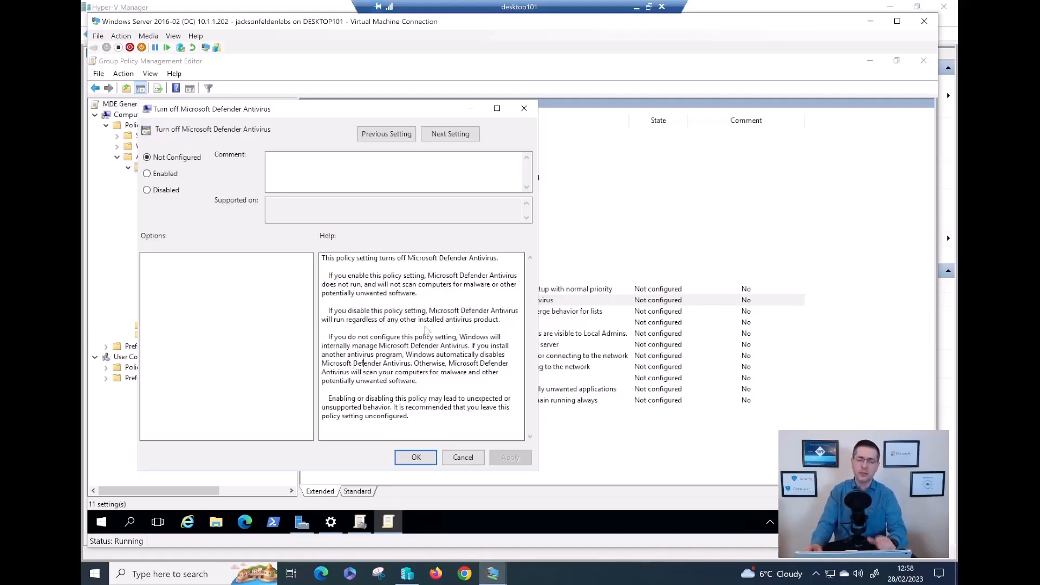
click(462, 457)
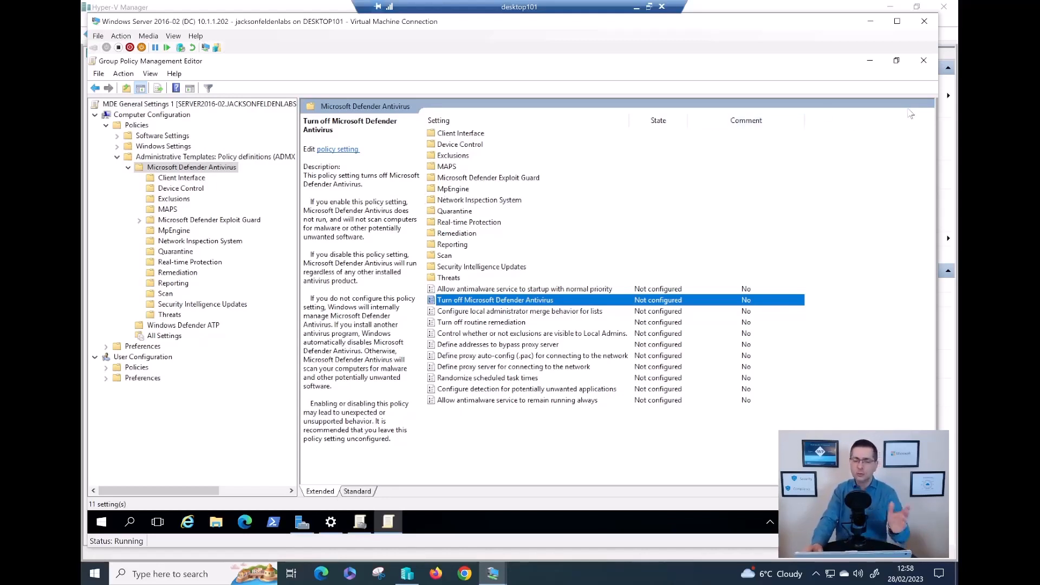
click(923, 62)
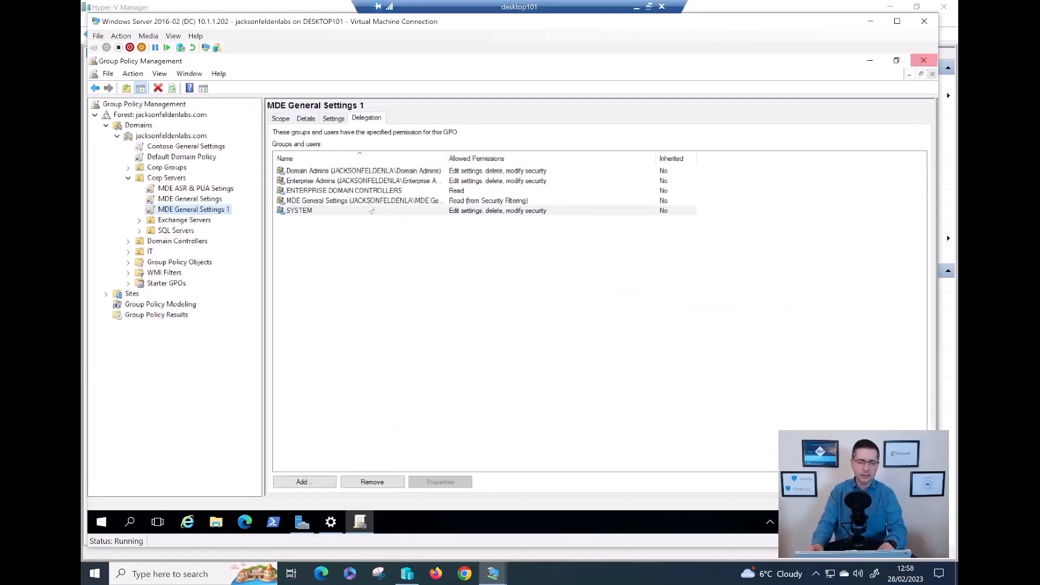
Open the existing MDE General Setings policy under Corp Servers for editing and maximize the editor.
click(191, 199)
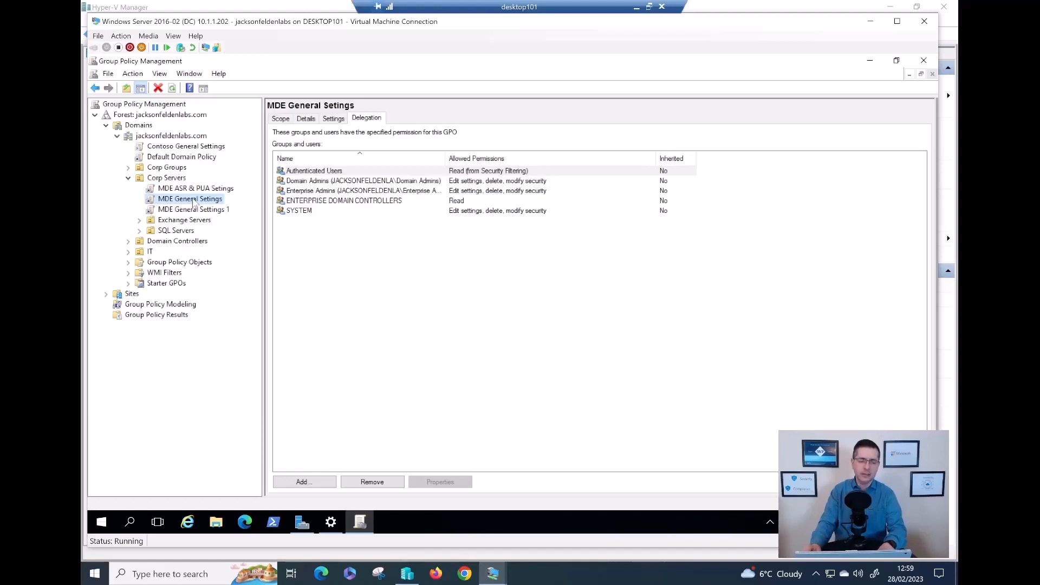
right_click(194, 203)
click(211, 204)
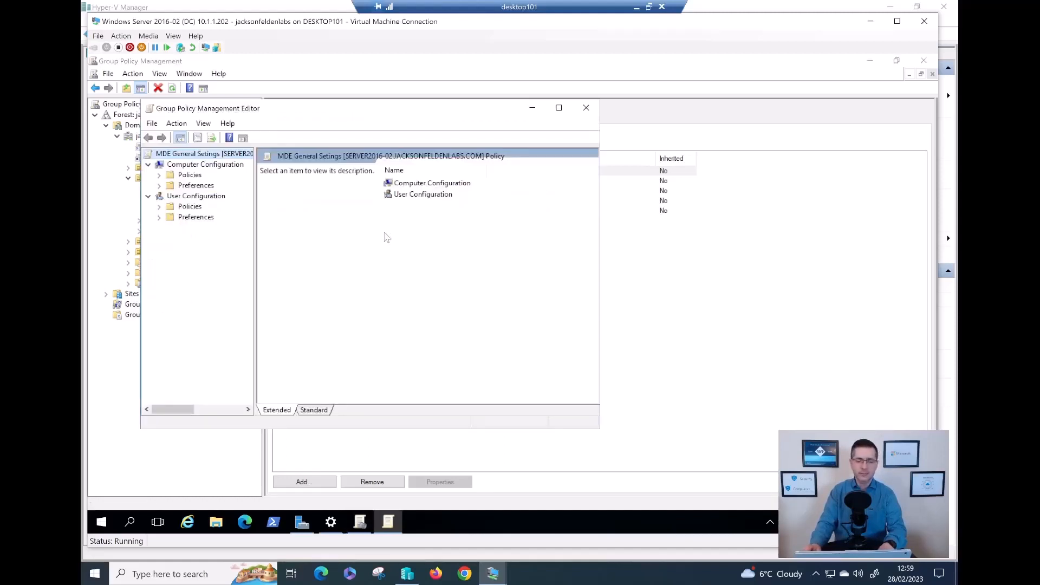
click(559, 107)
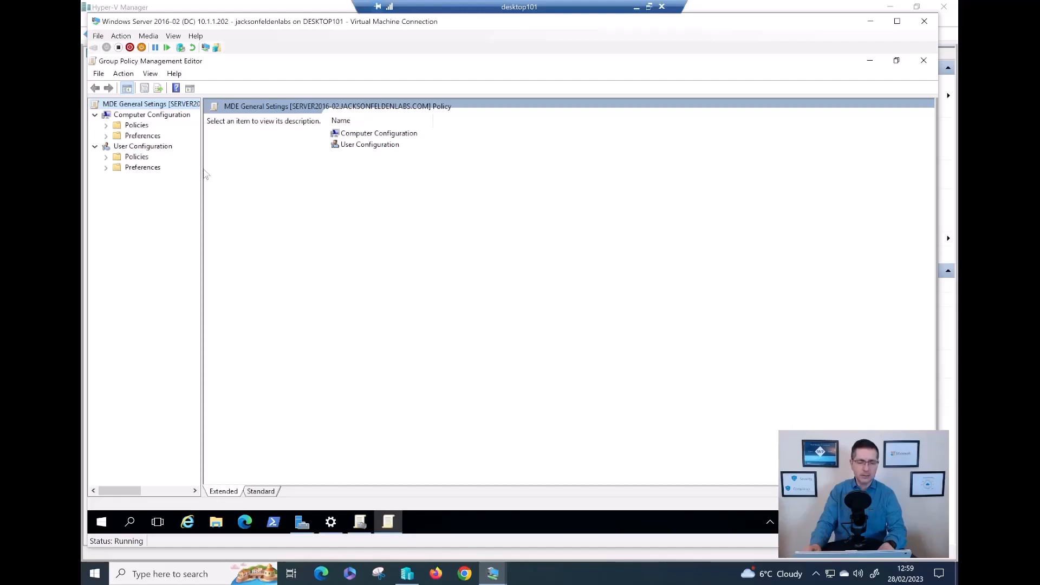
Expand the Computer Configuration policies to Microsoft Defender Antivirus under Administrative Templates and show its settings in Standard view with wider columns.
drag(203, 172, 281, 172)
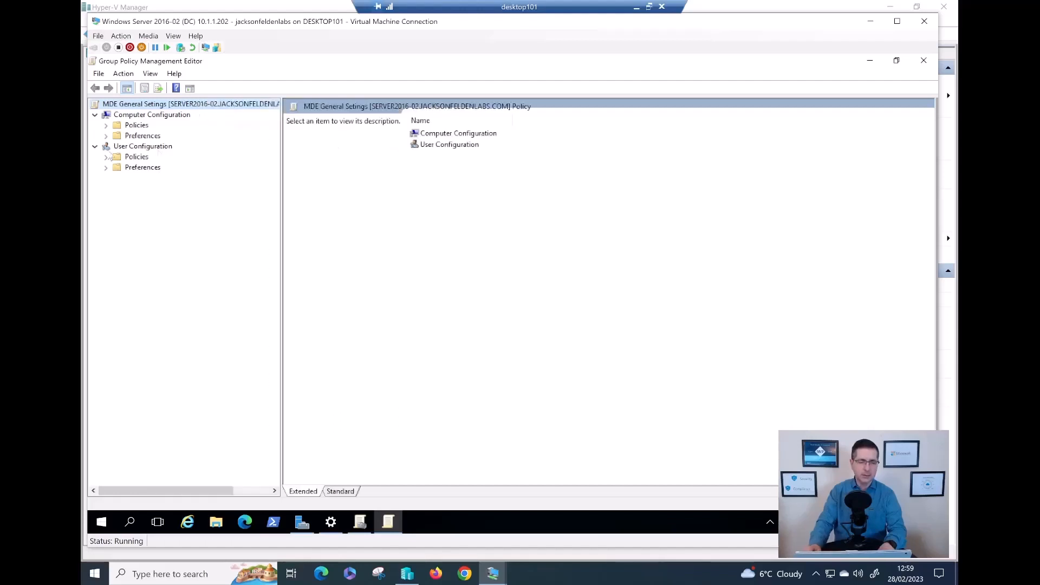
double_click(135, 125)
double_click(152, 158)
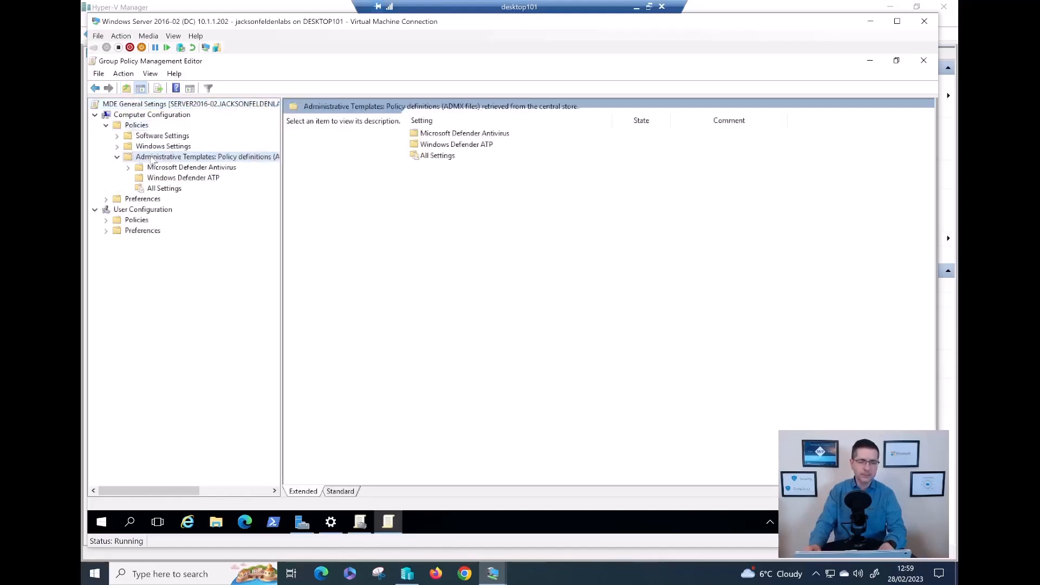
click(162, 168)
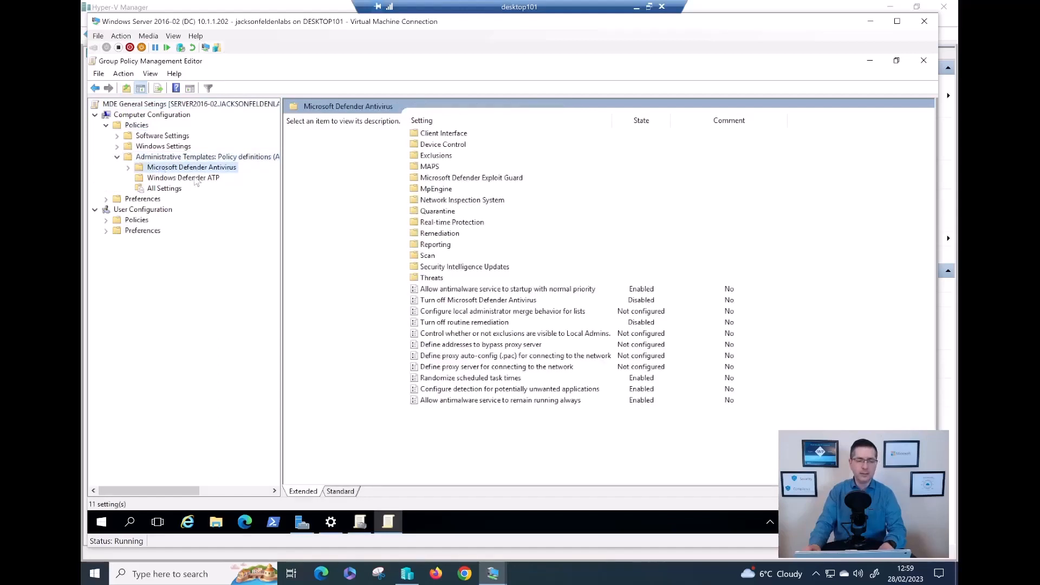
click(336, 492)
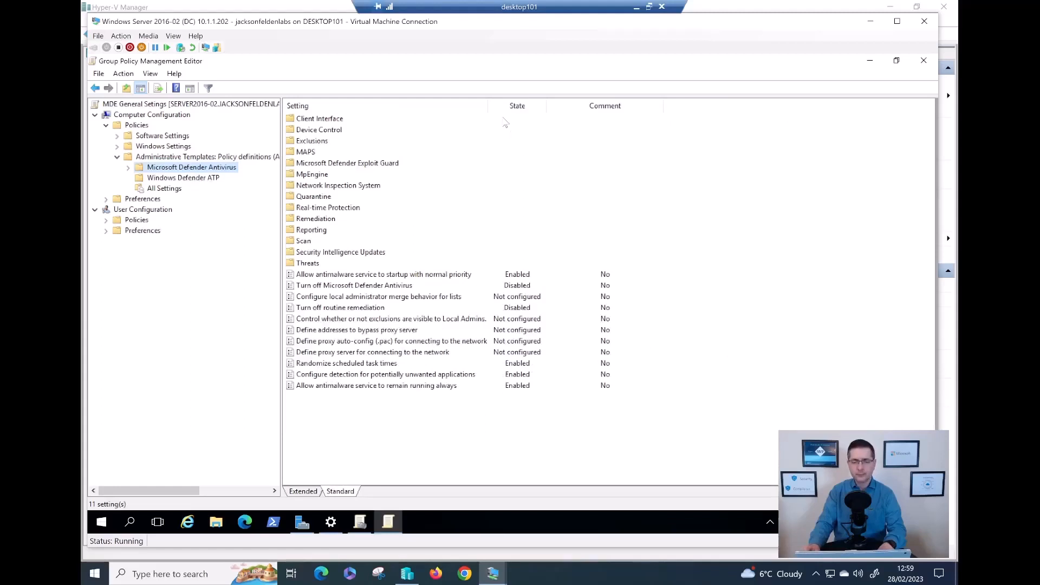
drag(508, 110, 535, 107)
Examine the state and help text of the Turn off Microsoft Defender Antivirus setting and close it without changes.
click(428, 287)
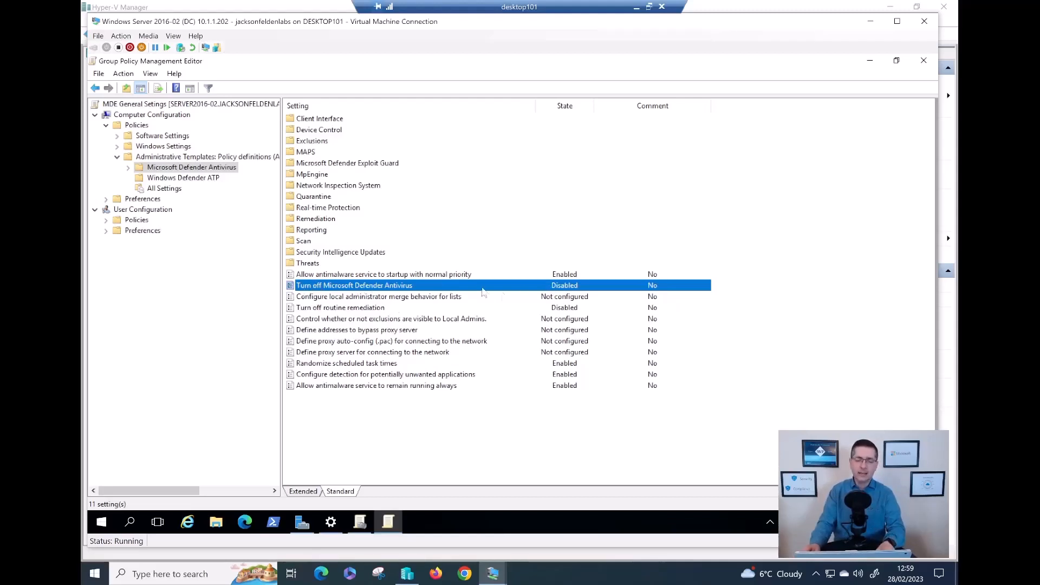
double_click(549, 286)
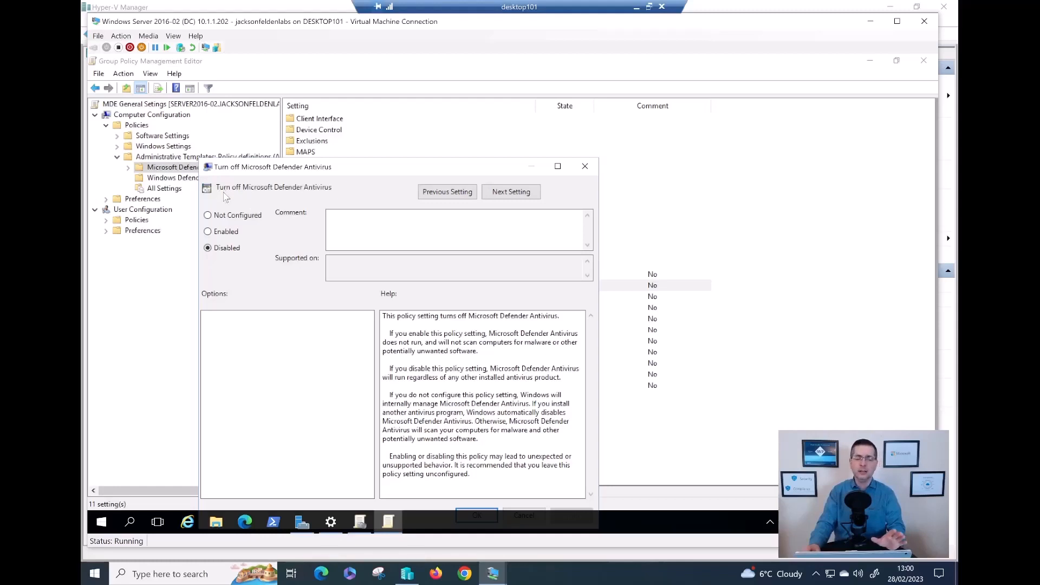
click(585, 166)
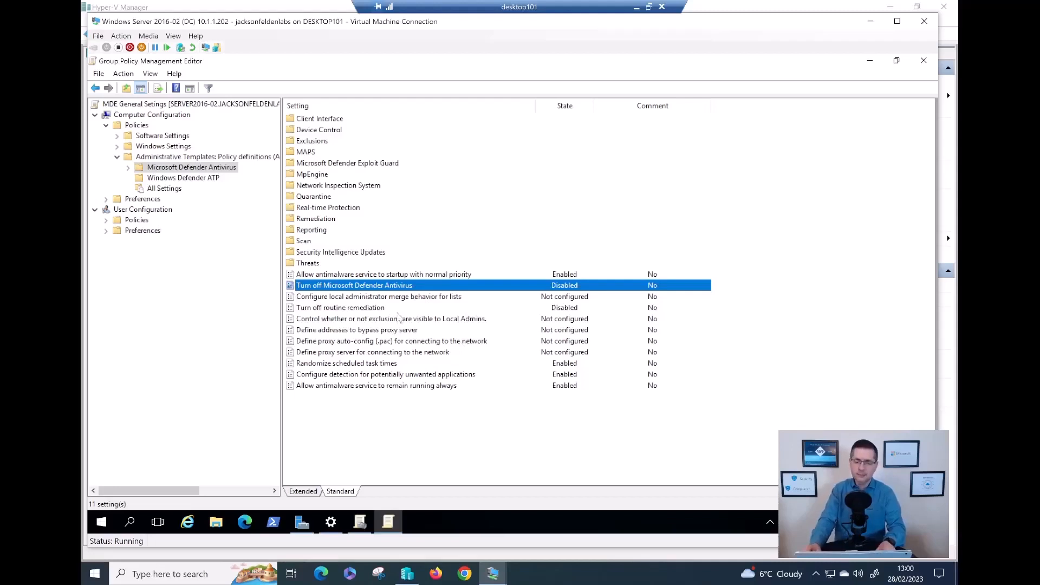
Review the states of the scheduled task randomization, potentially unwanted application detection and always-running antimalware service settings.
click(342, 367)
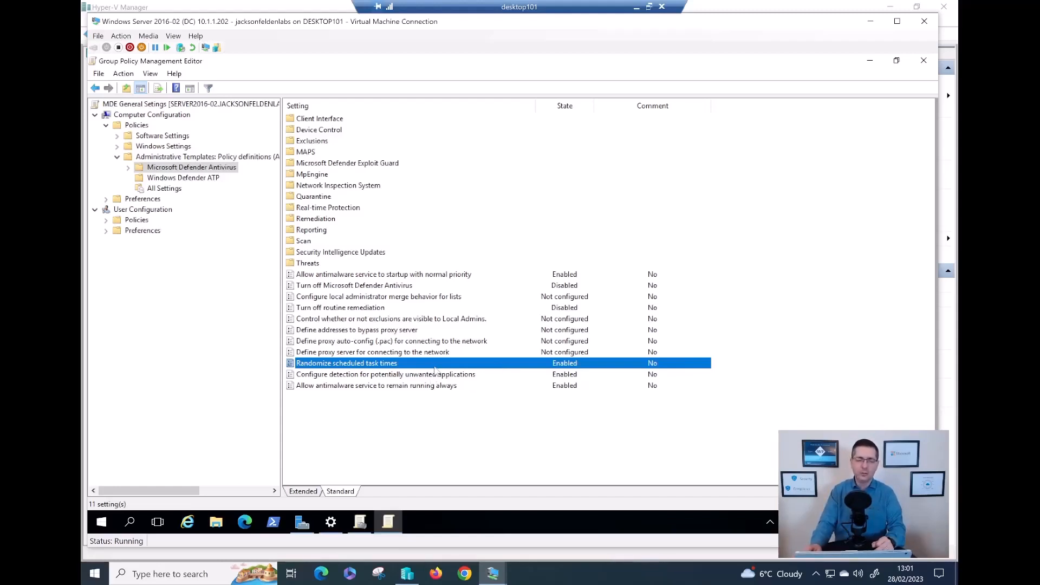
click(490, 375)
click(479, 386)
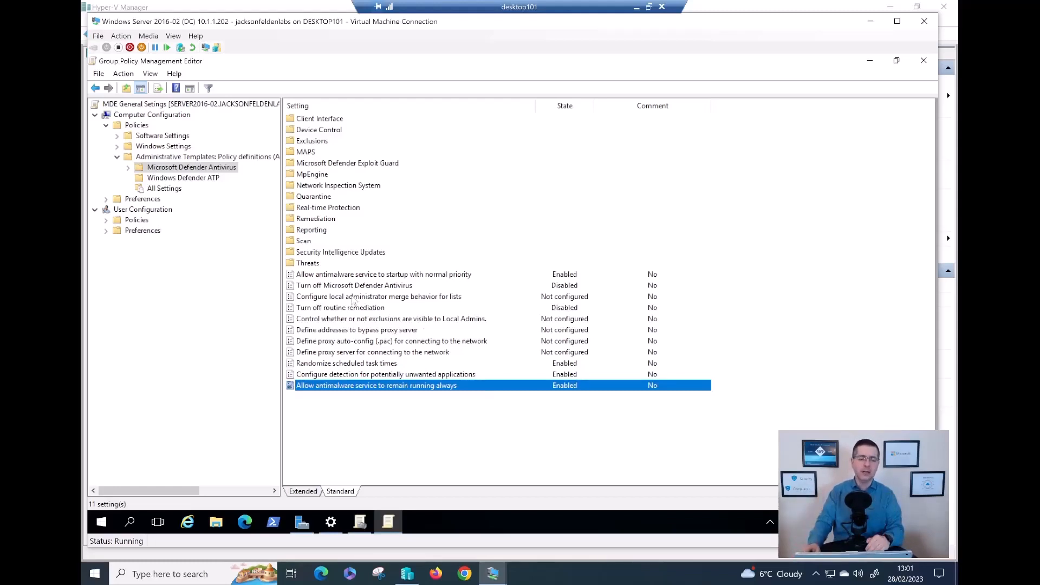
Inspect the Path Exclusions entries in the Defender Antivirus Exclusions folder, showing full paths, and close the setting without changes.
click(129, 168)
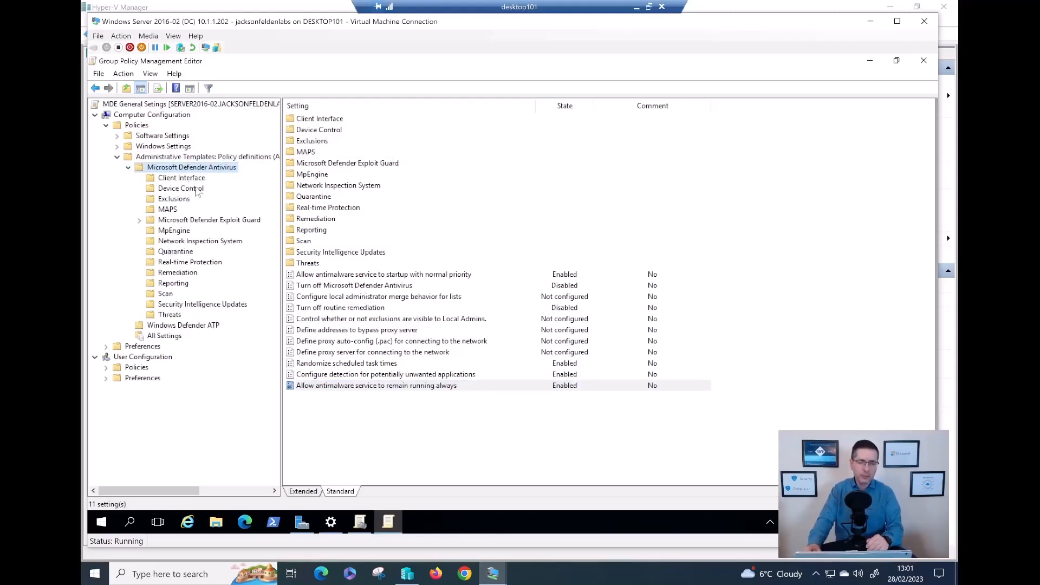
click(178, 200)
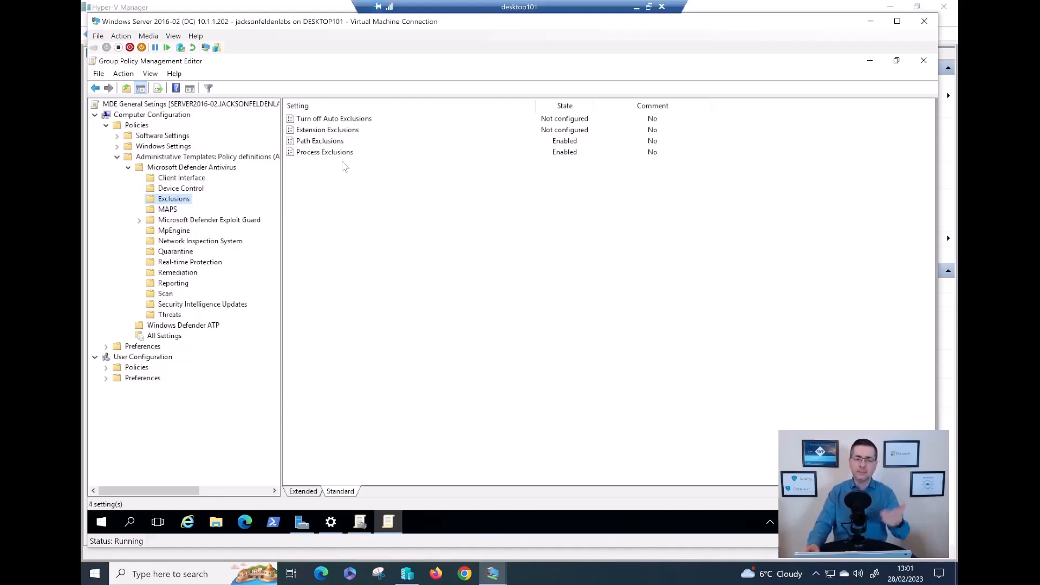
click(335, 143)
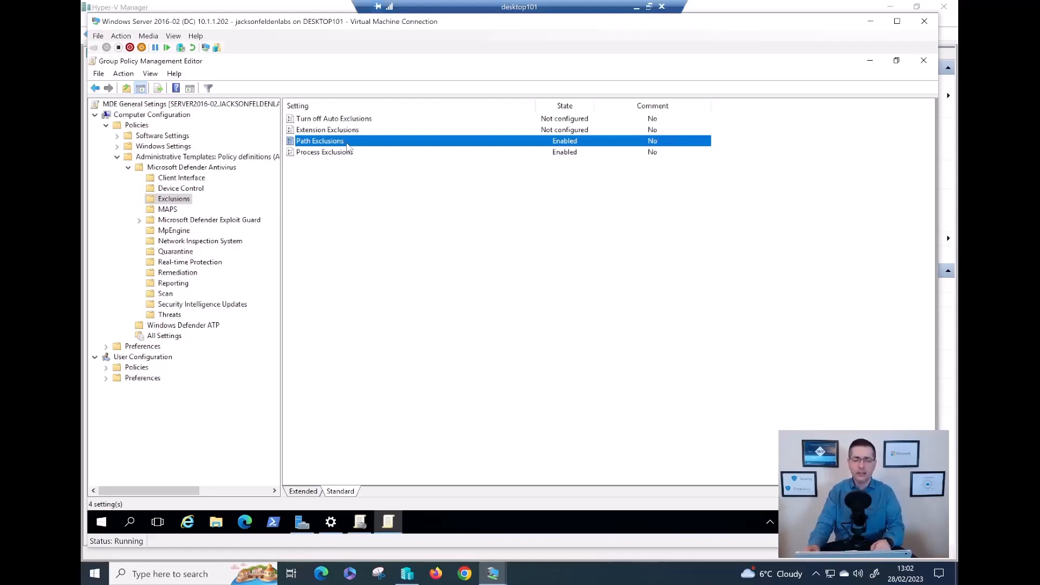
double_click(348, 142)
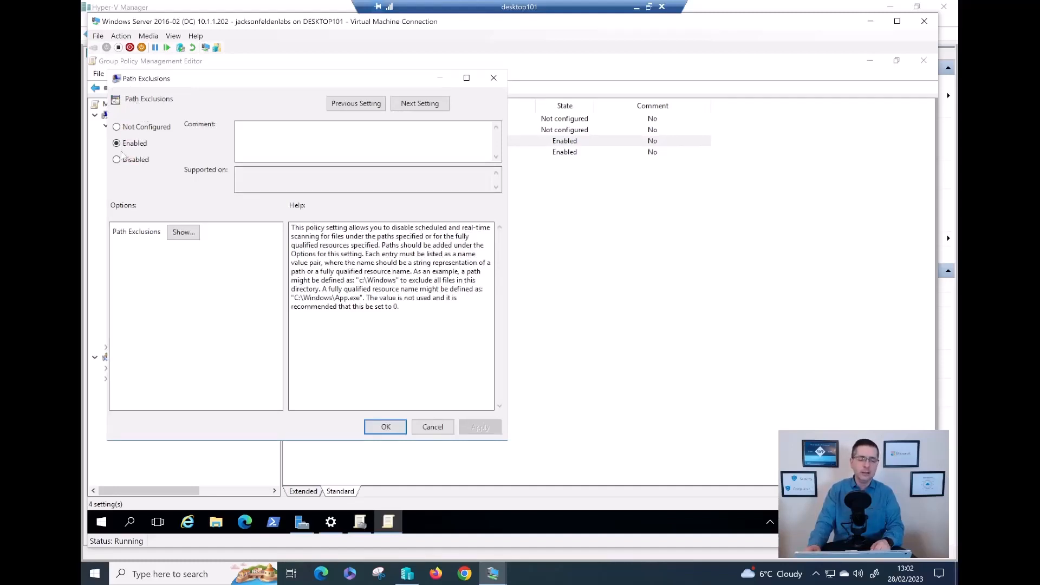
click(183, 233)
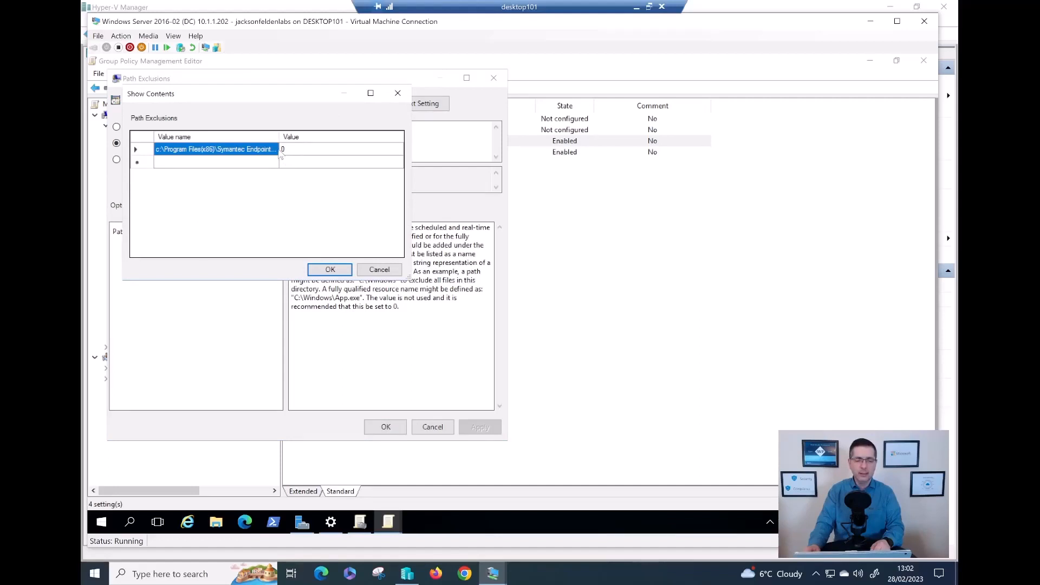
drag(280, 153, 371, 153)
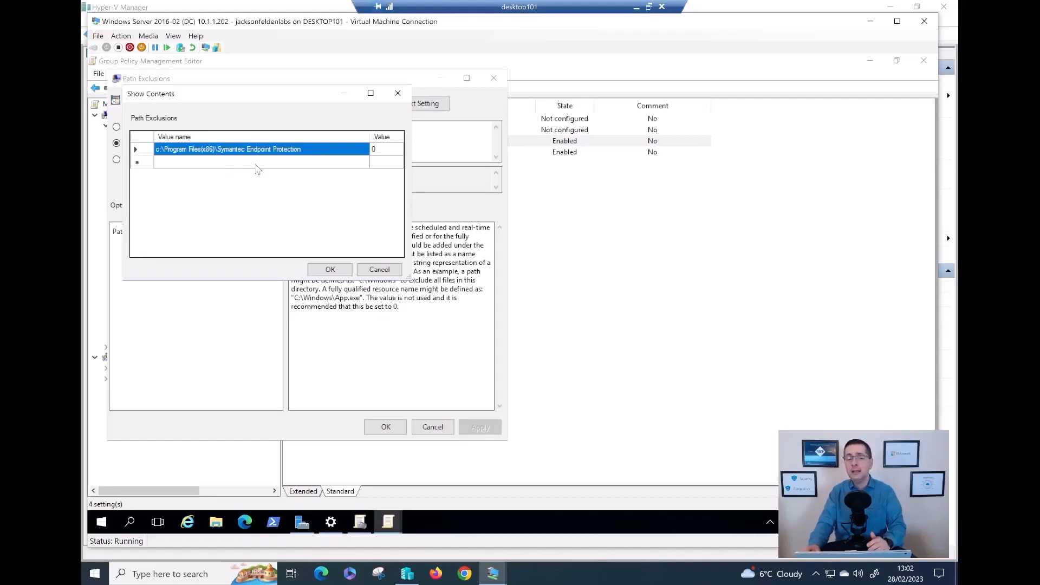
click(377, 267)
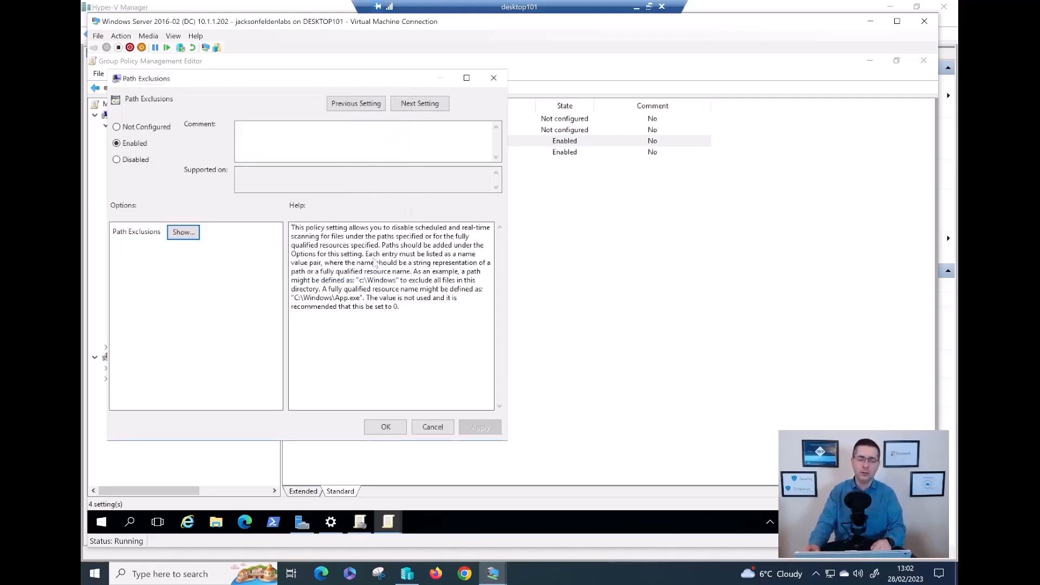
click(432, 426)
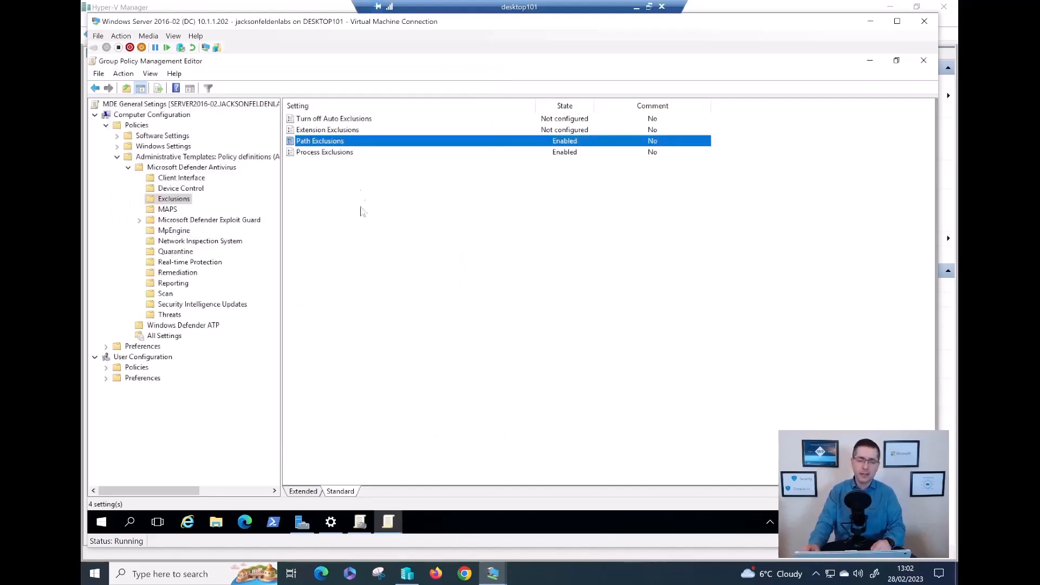
Inspect the Process Exclusions entries with the full executable path readable and cancel out of the setting.
click(361, 154)
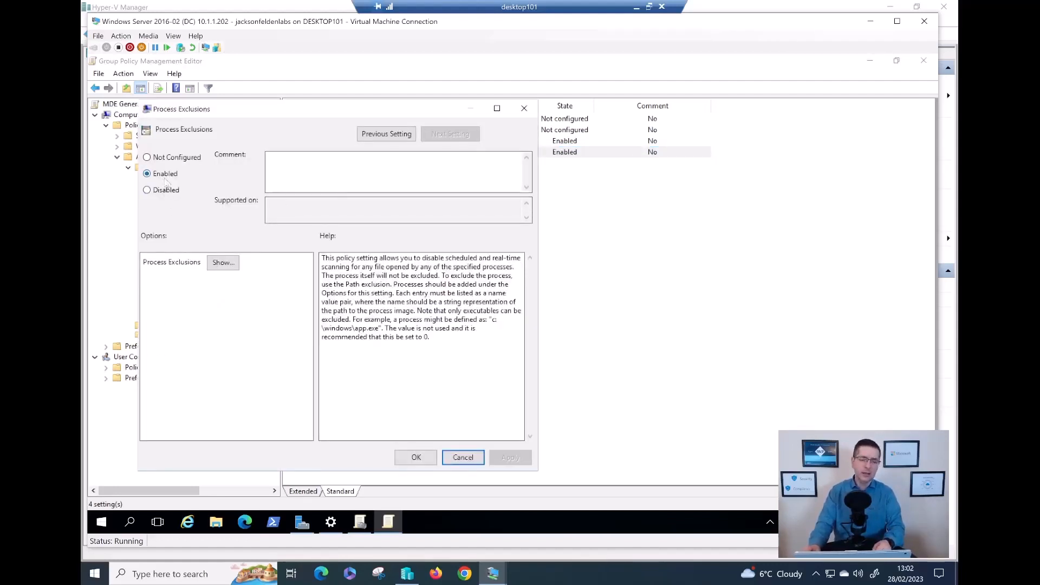
click(221, 263)
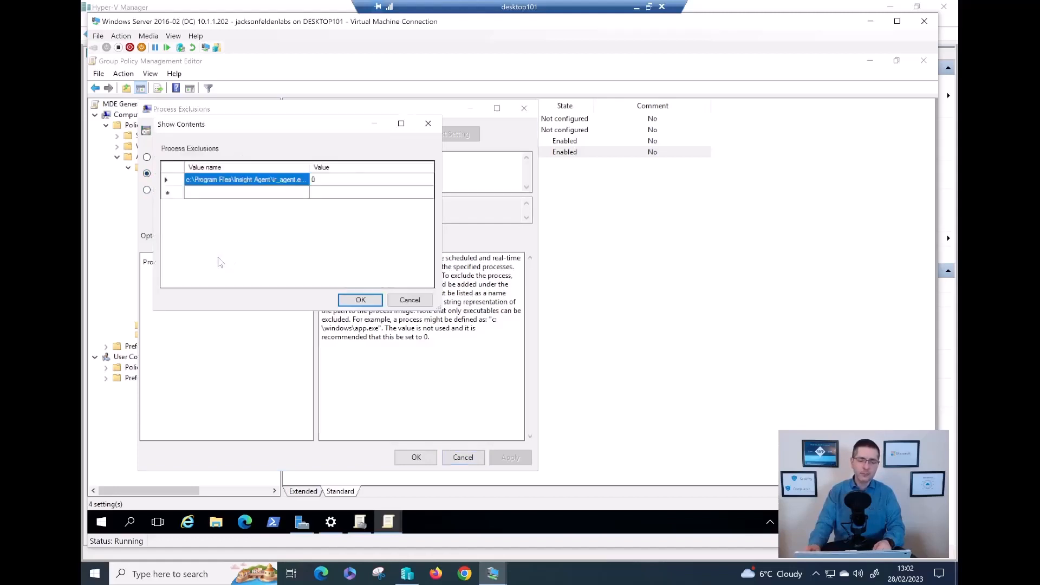
drag(309, 168, 376, 167)
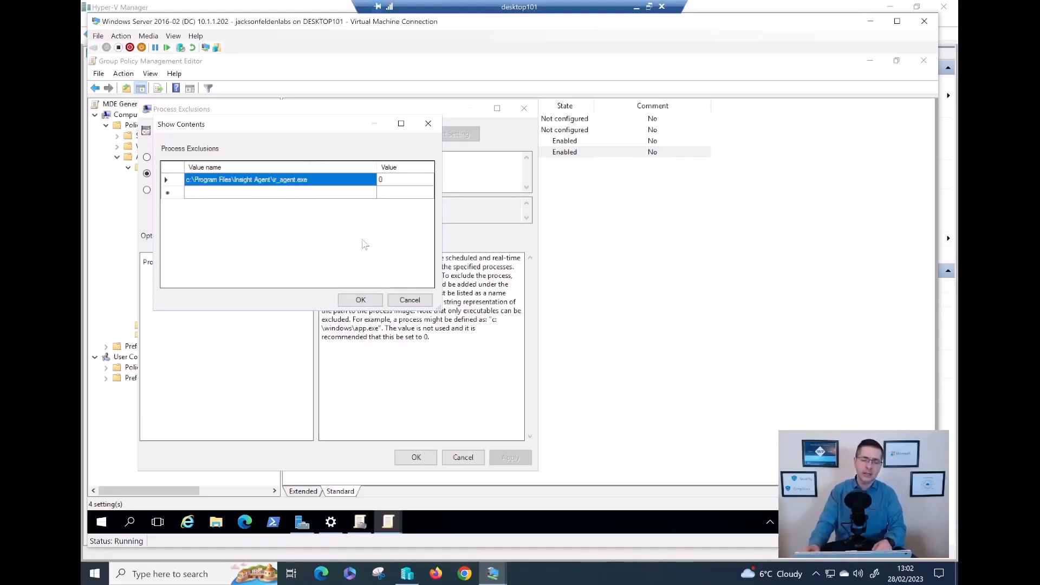
click(410, 299)
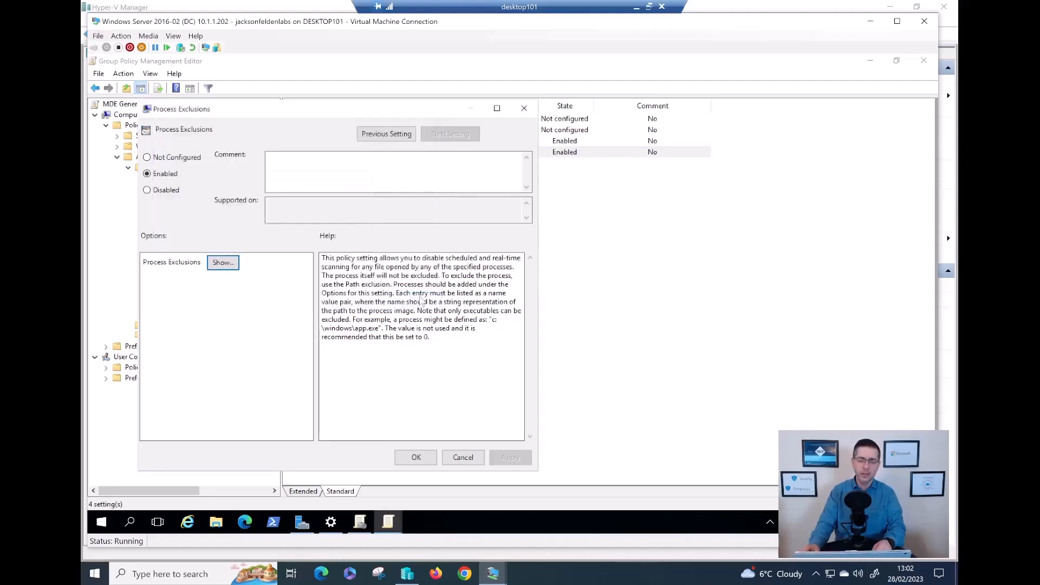
click(462, 457)
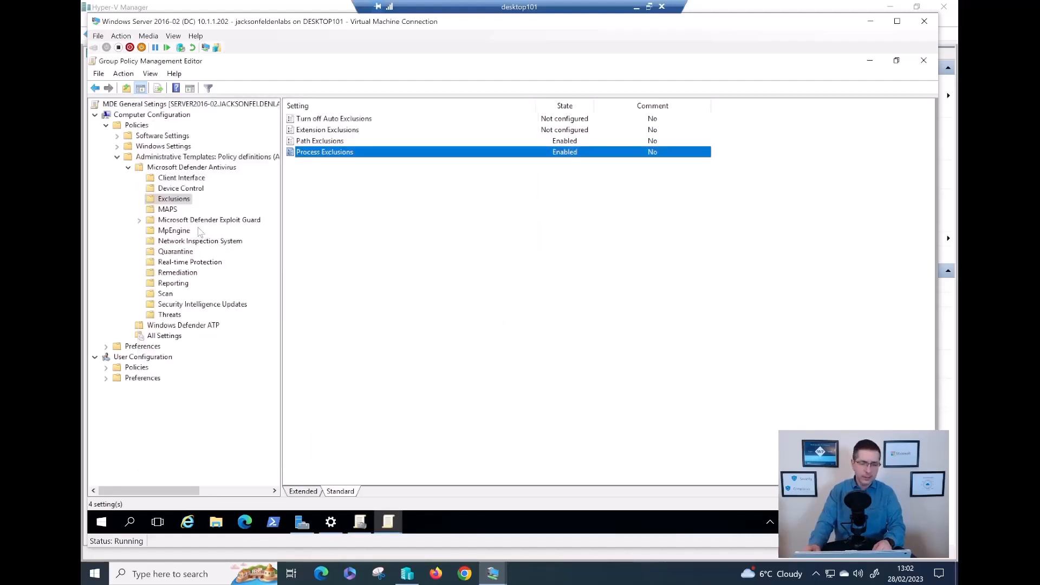
In the MAPS folder, set Send file samples when further analysis is required to Send safe samples and apply it.
click(172, 210)
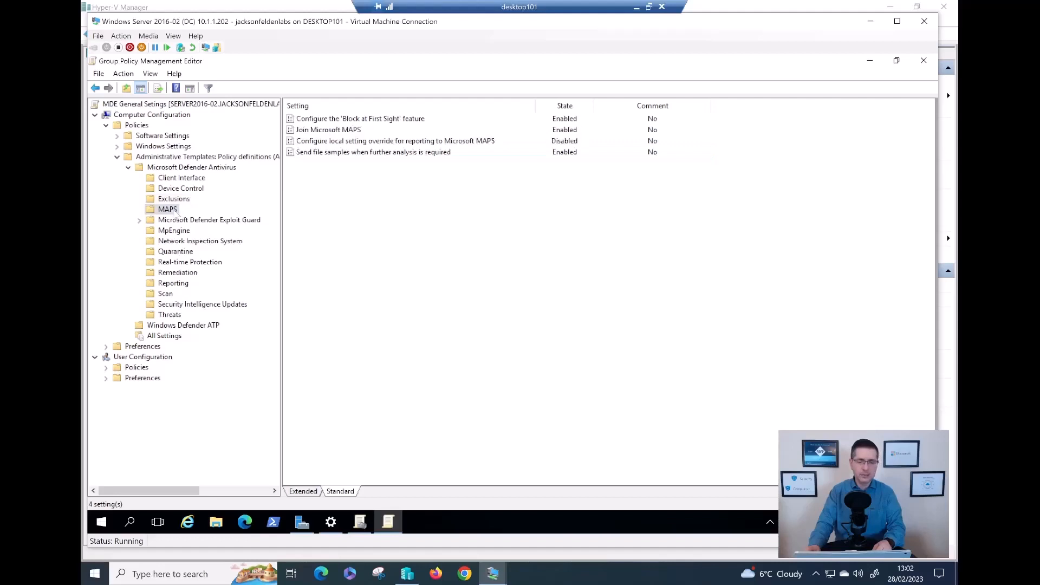
click(385, 154)
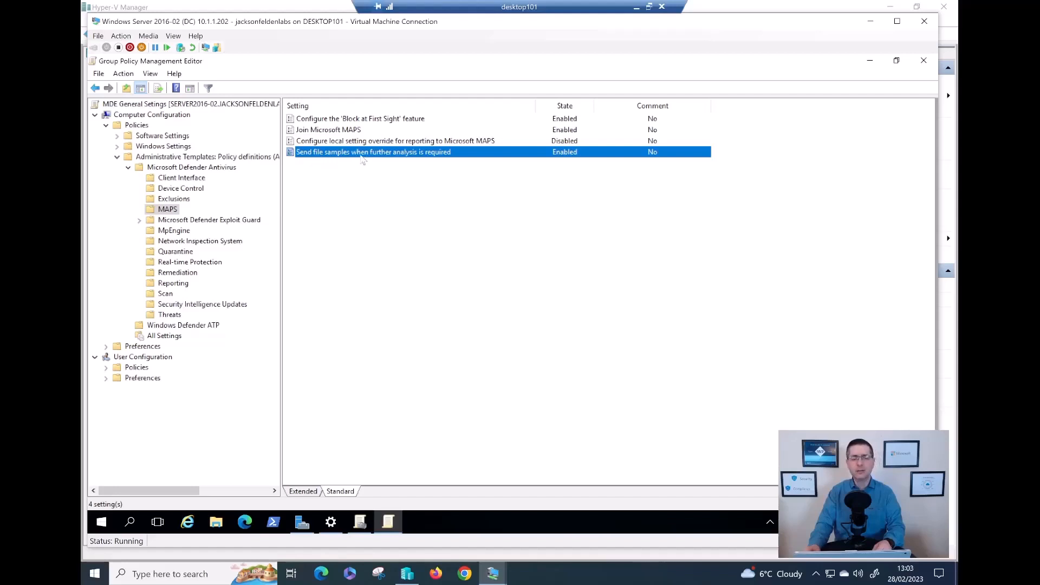
double_click(412, 154)
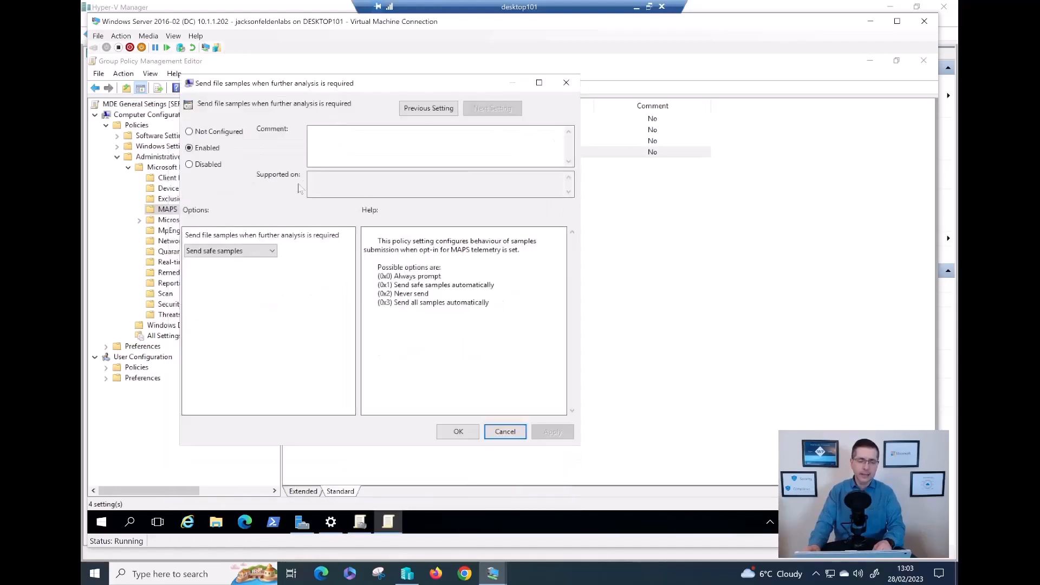
click(272, 251)
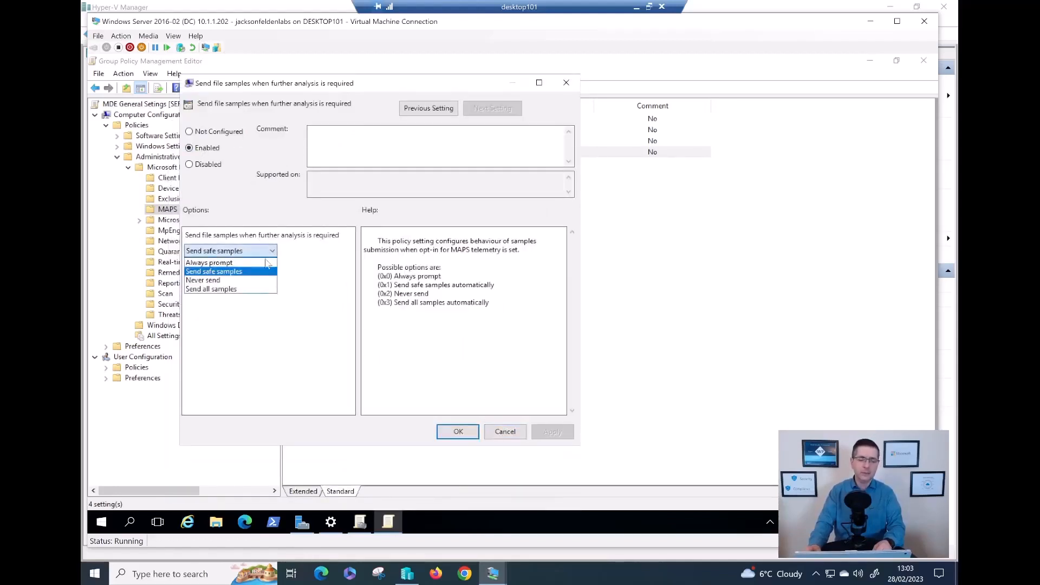
click(240, 275)
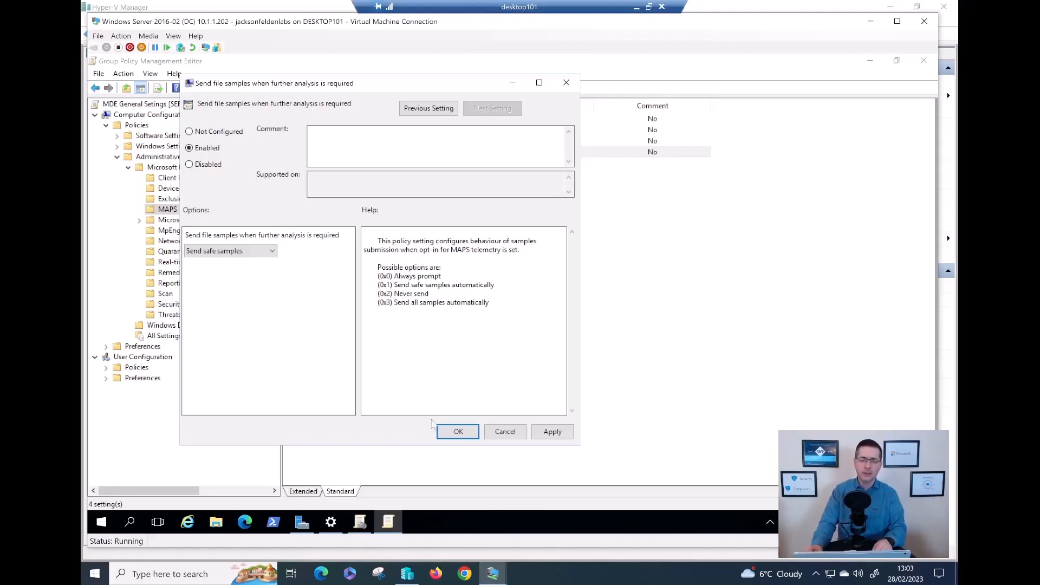
click(552, 433)
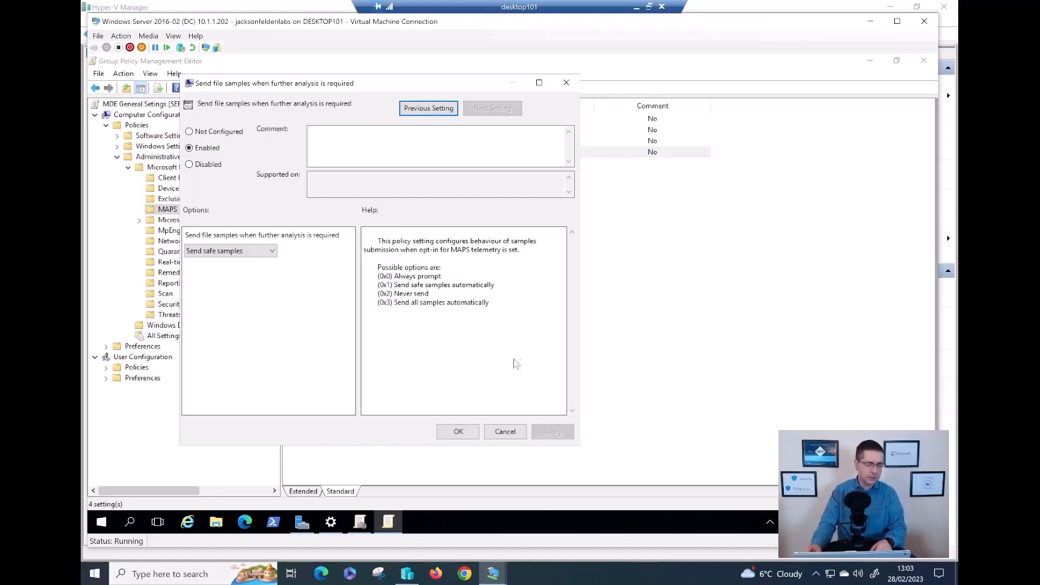
click(458, 434)
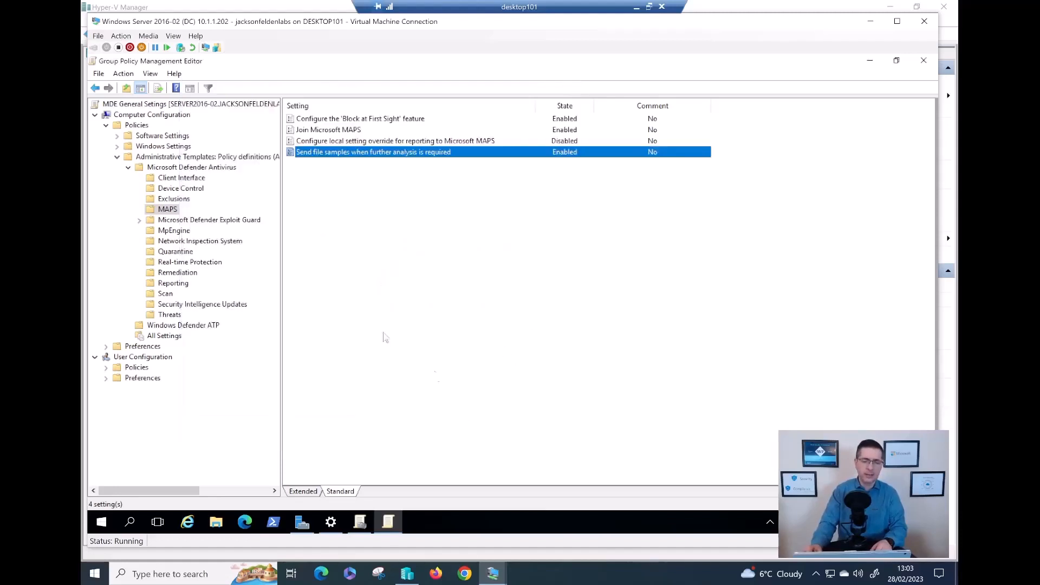
Inspect the per-rule states in Configure Attack Surface Reduction rules under Microsoft Defender Exploit Guard, with the full rule IDs and the help text readable.
double_click(238, 219)
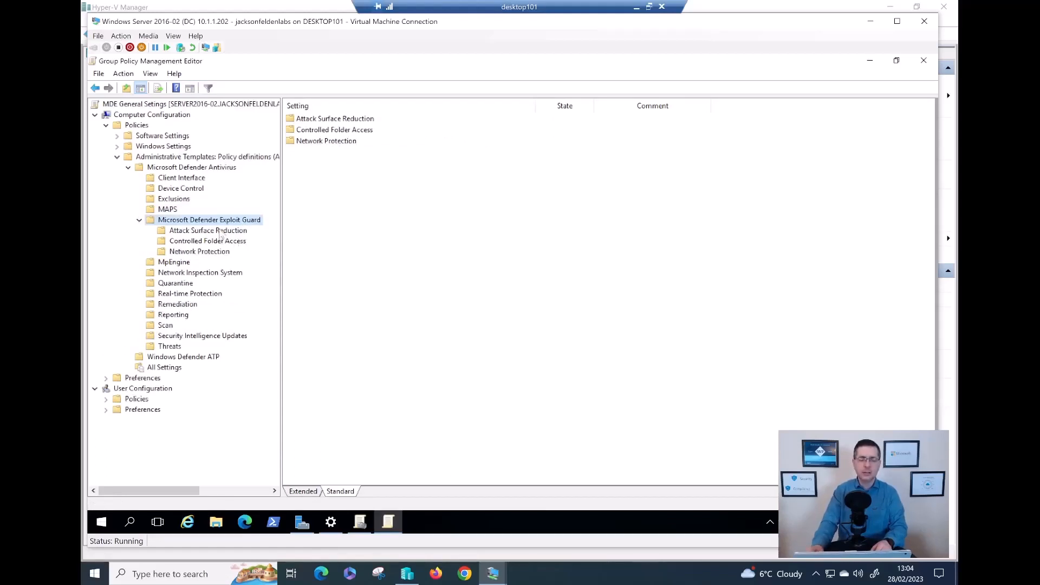
click(219, 231)
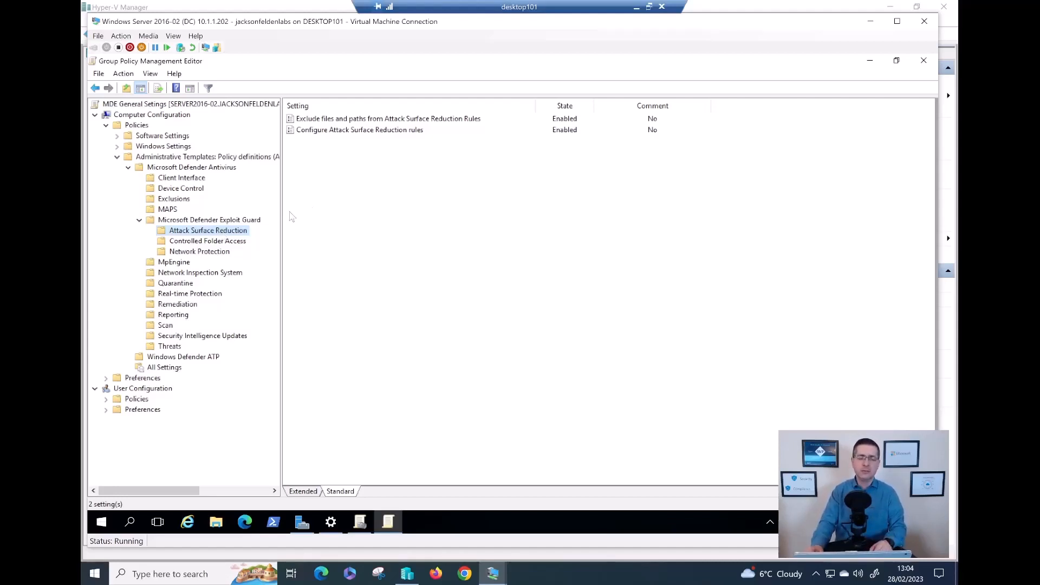
double_click(356, 132)
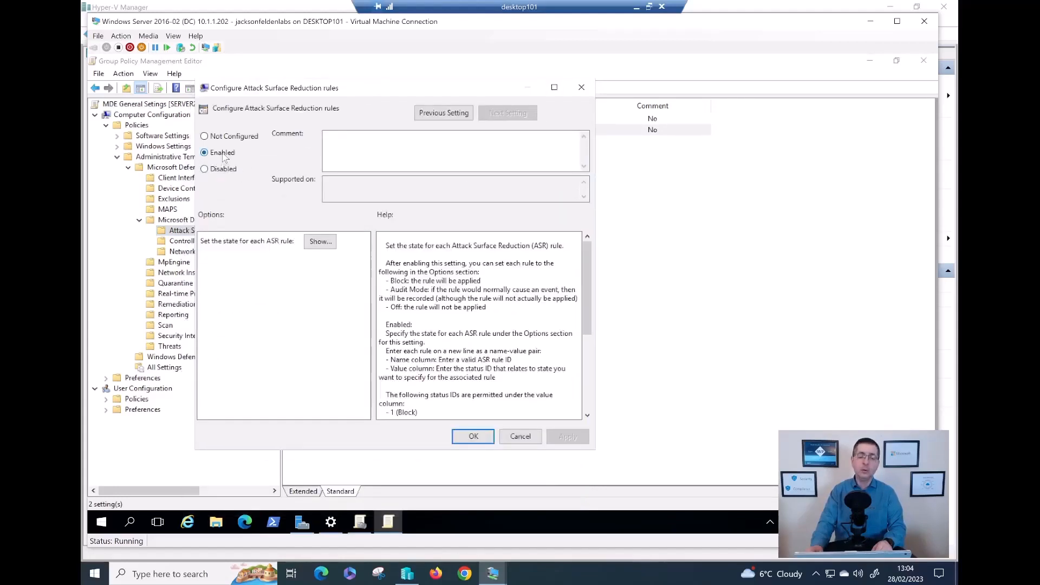
click(319, 242)
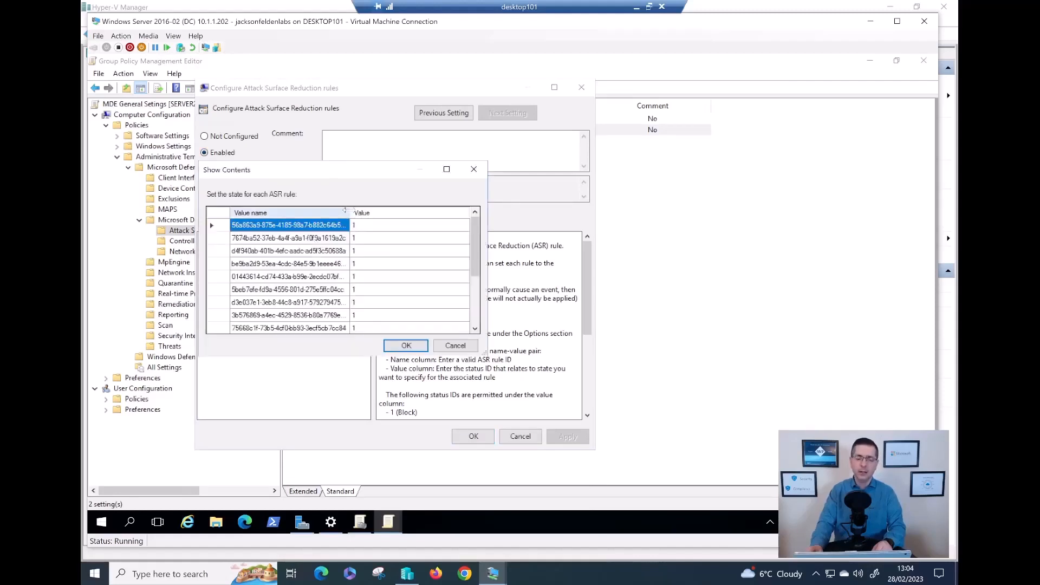
drag(350, 219, 430, 219)
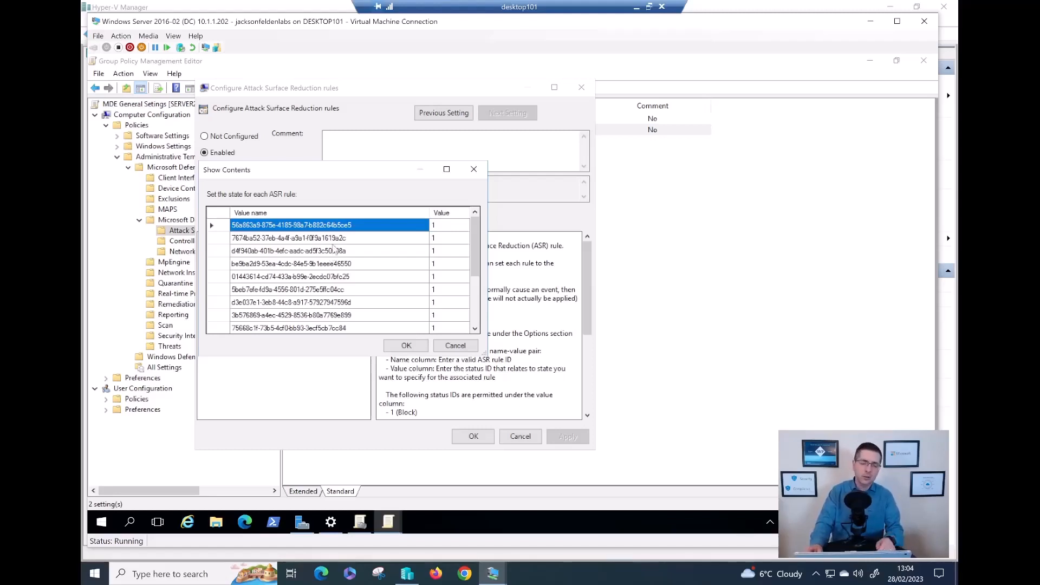
click(336, 240)
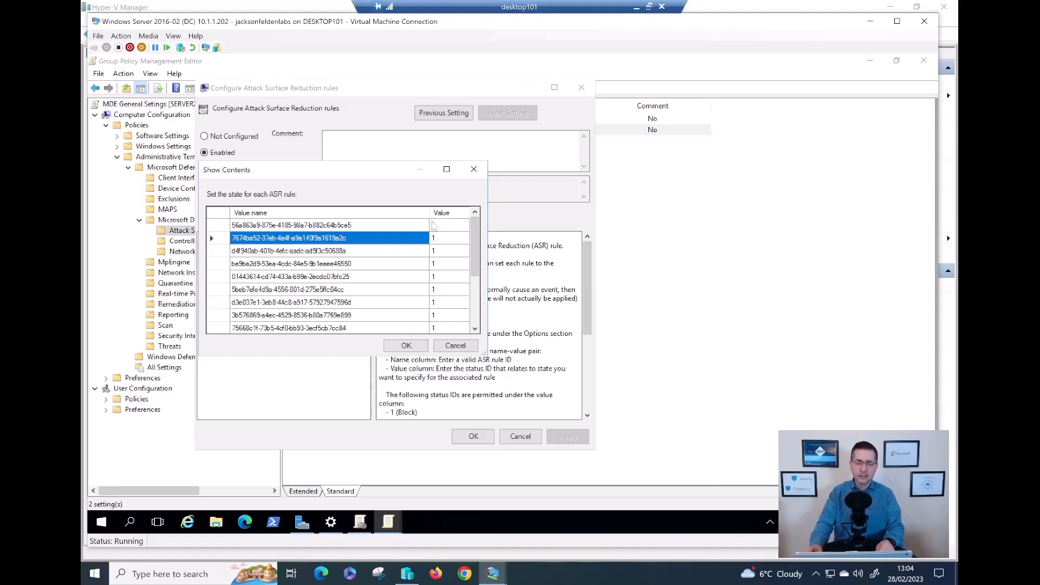
drag(331, 169, 281, 162)
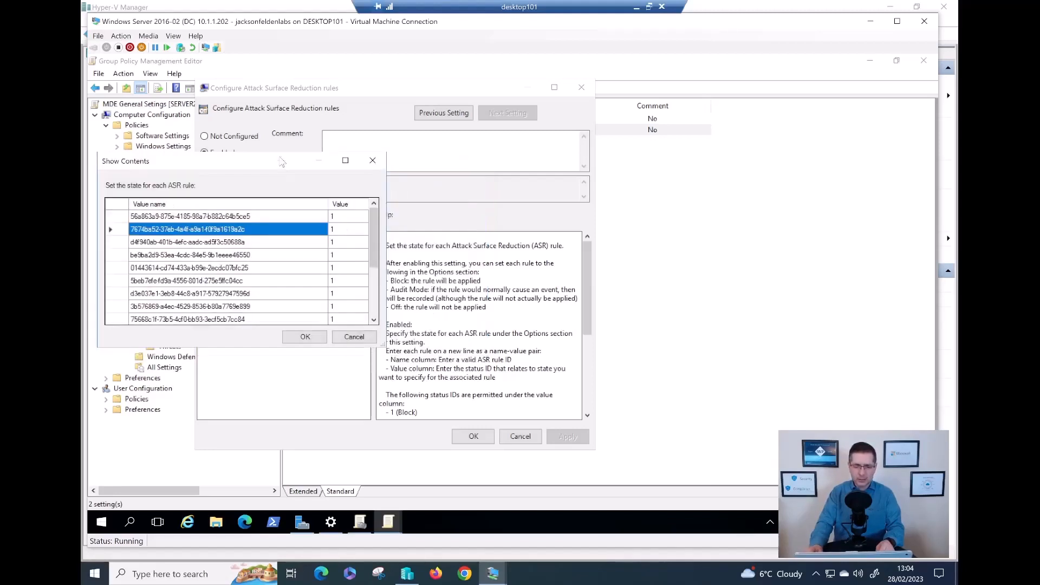
Try the value 2 for the first ASR rule, restore it to 1 and cancel out of the rule list.
click(343, 217)
click(342, 217)
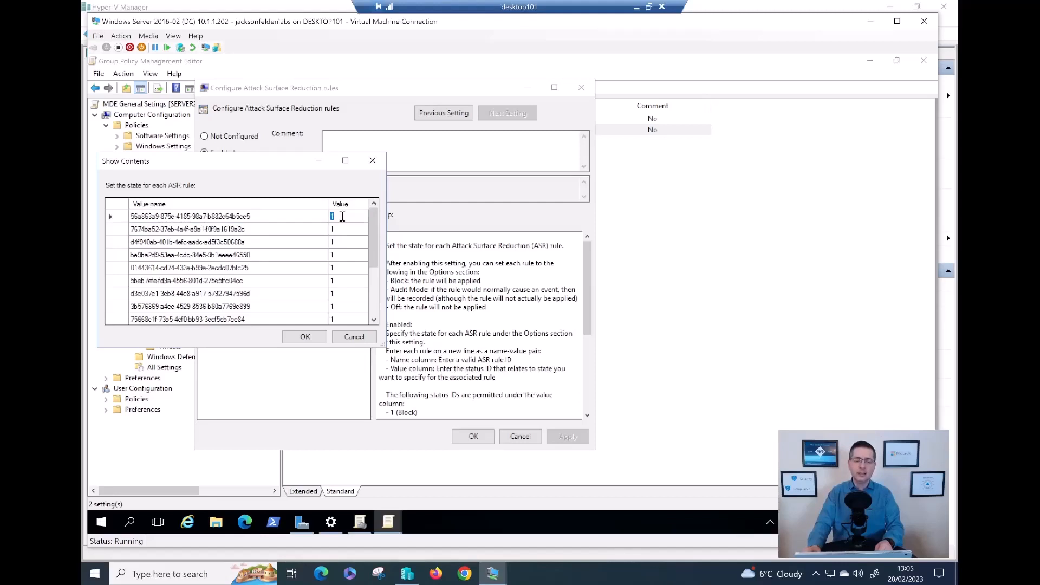
text(2)
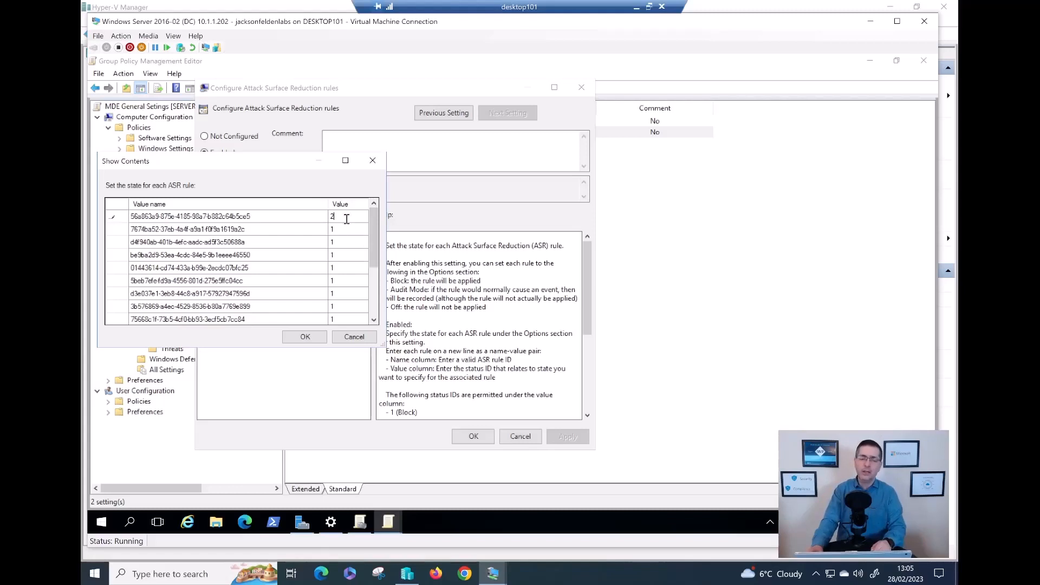
drag(329, 218, 319, 219)
text(1)
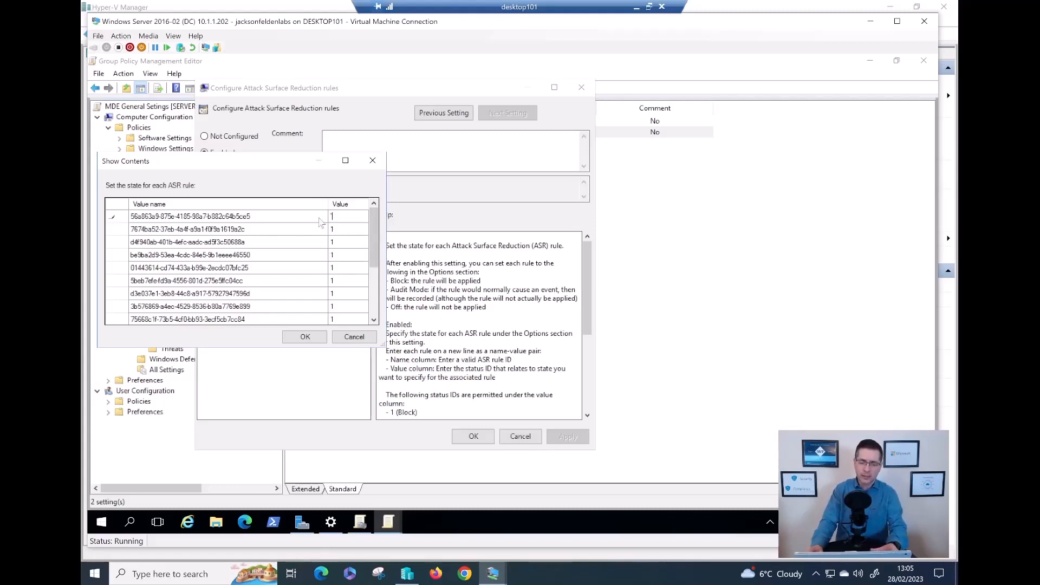
click(354, 337)
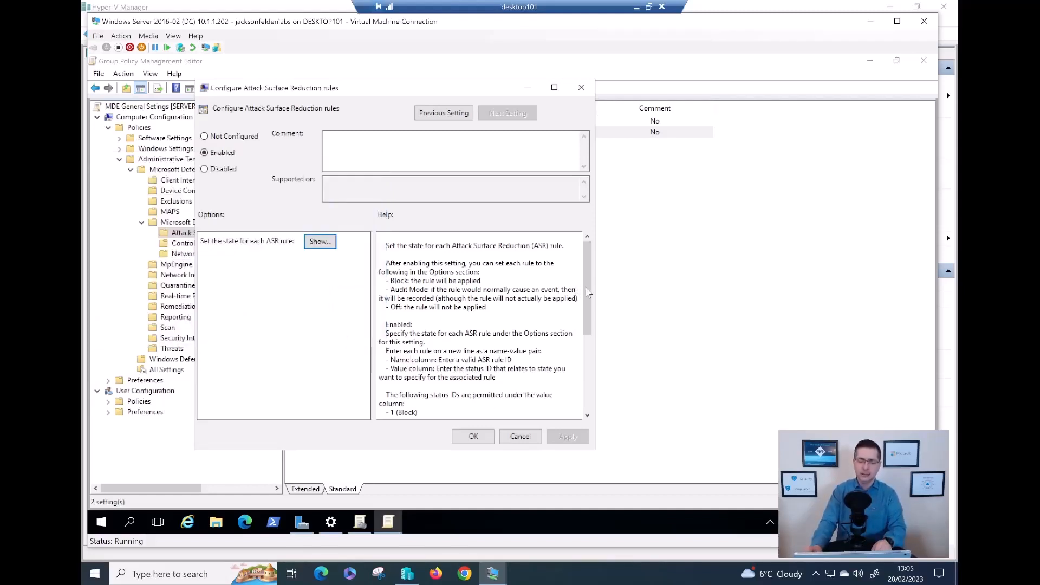
Read the permitted ASR status IDs for block, off and audit in the setting's help text, and close the setting without changes.
drag(587, 293, 594, 382)
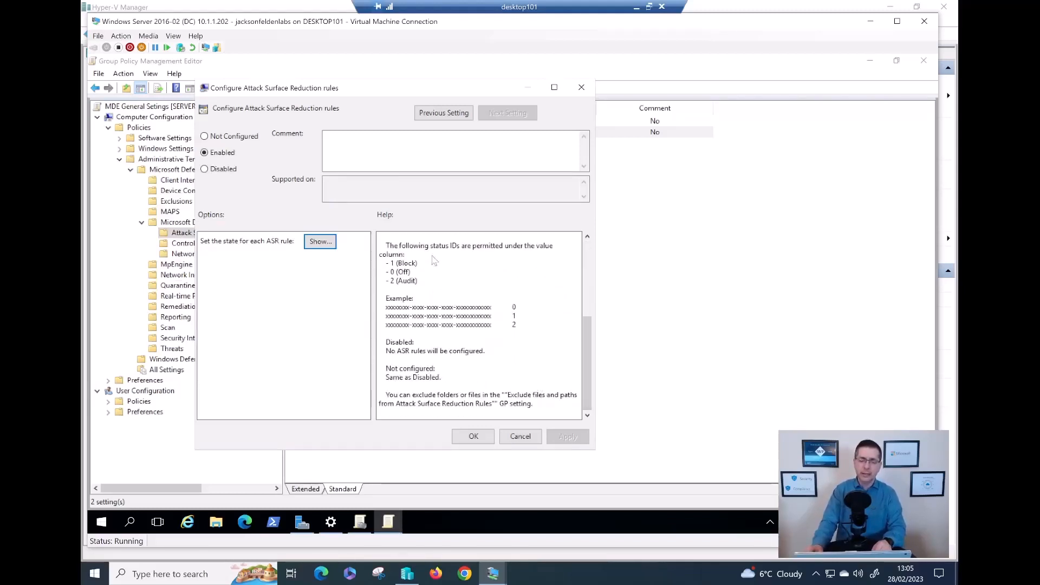
drag(450, 246, 465, 247)
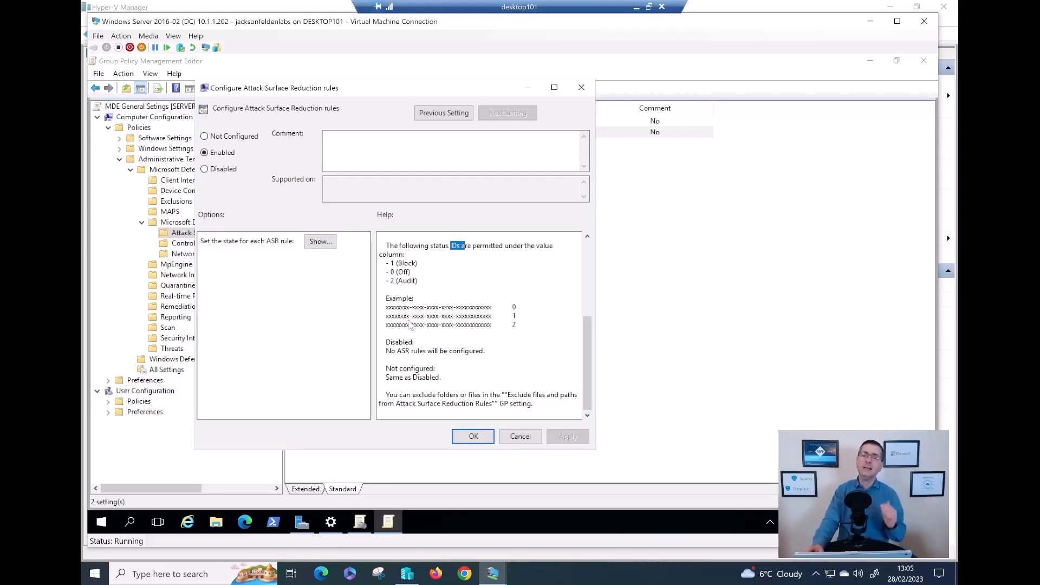
double_click(412, 264)
double_click(404, 271)
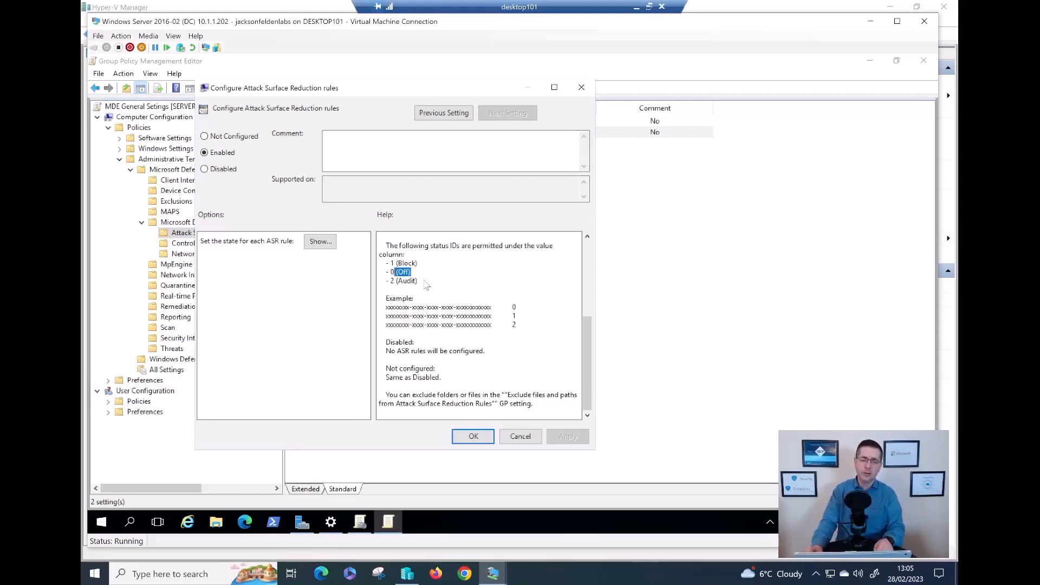
double_click(401, 281)
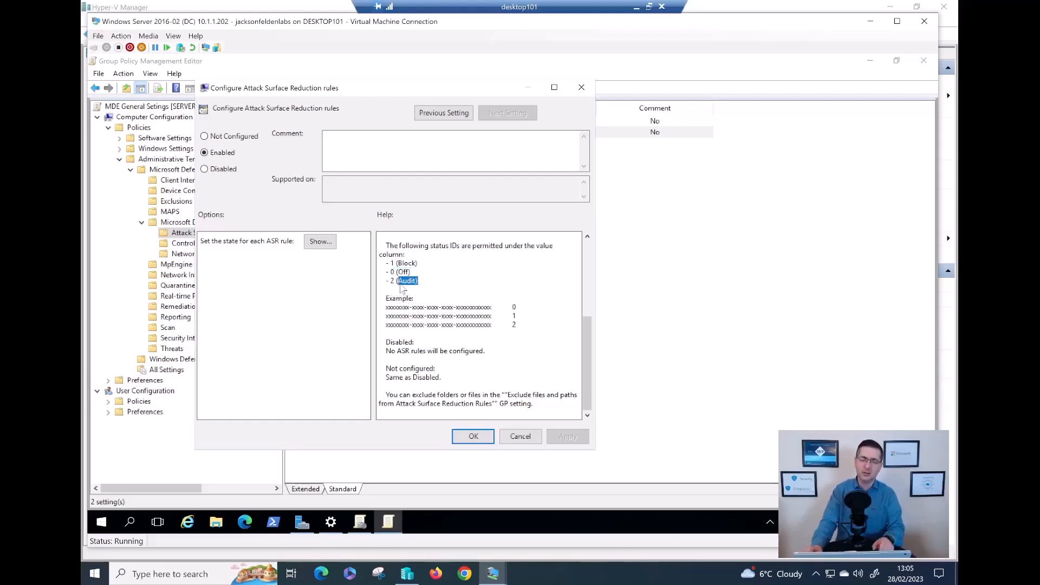
click(512, 436)
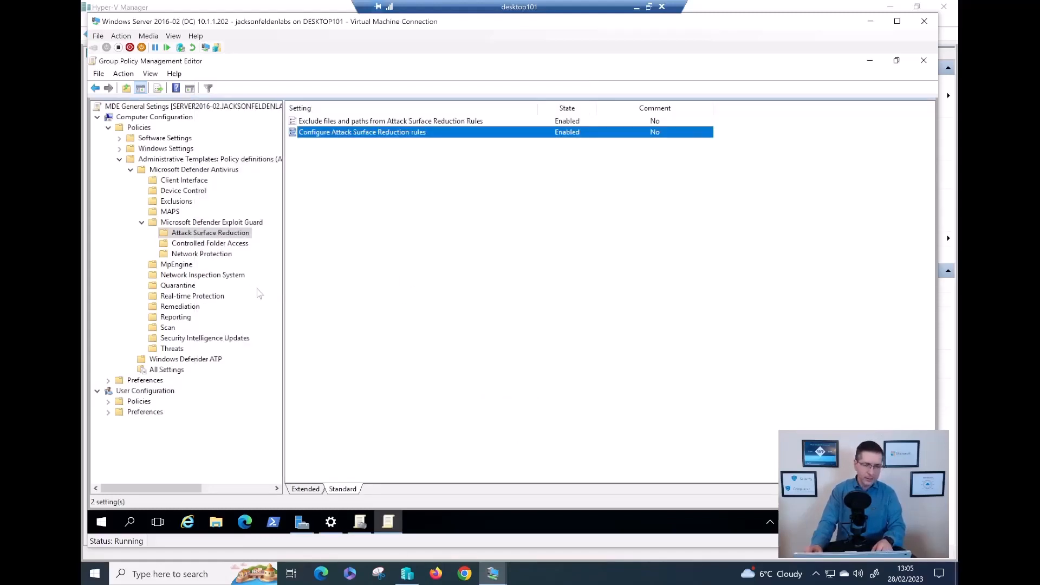
In the MpEngine folder, set Select cloud protection level to Moderate blocking level and confirm it.
click(177, 264)
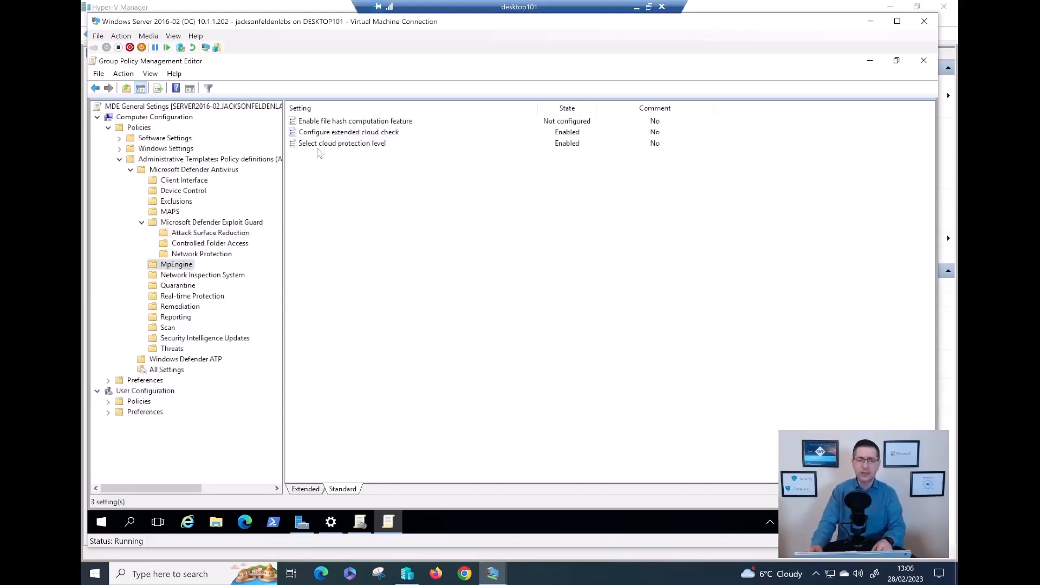
double_click(347, 144)
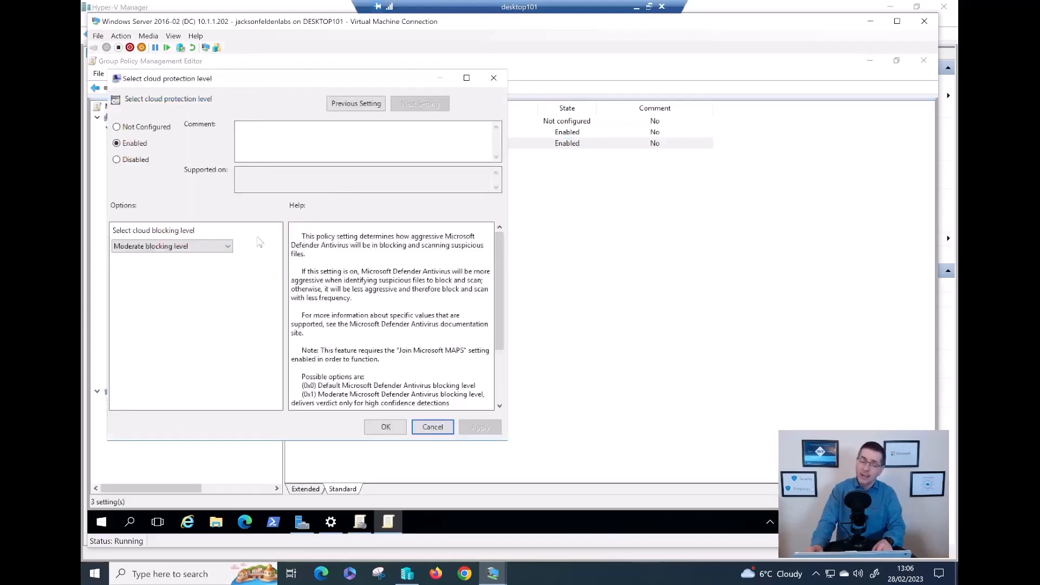
click(227, 247)
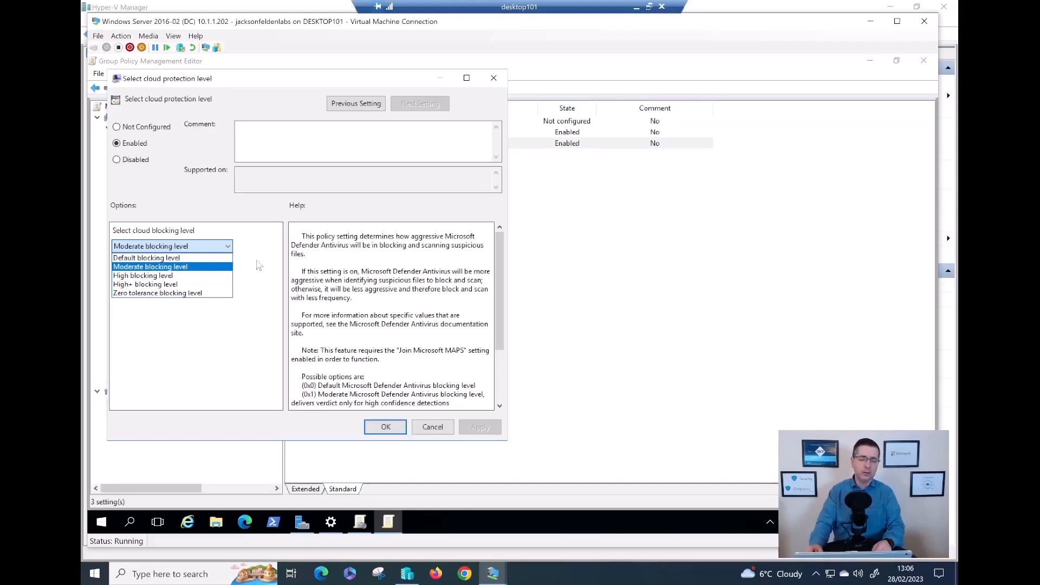
click(199, 271)
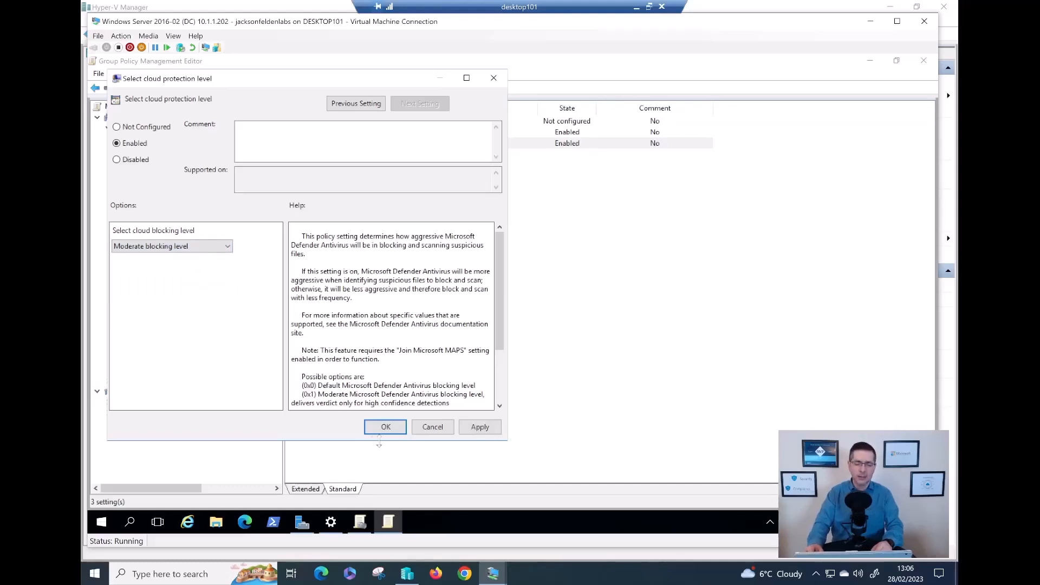
click(385, 427)
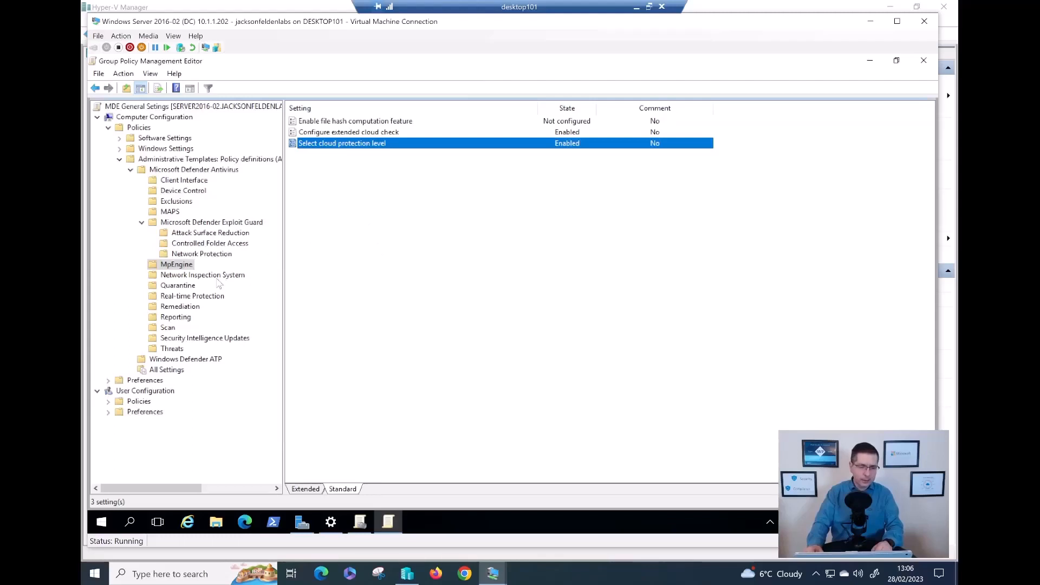
Review the number of days in the Quarantine folder's Configure removal of items from Quarantine folder setting, and close it with the value kept.
click(189, 290)
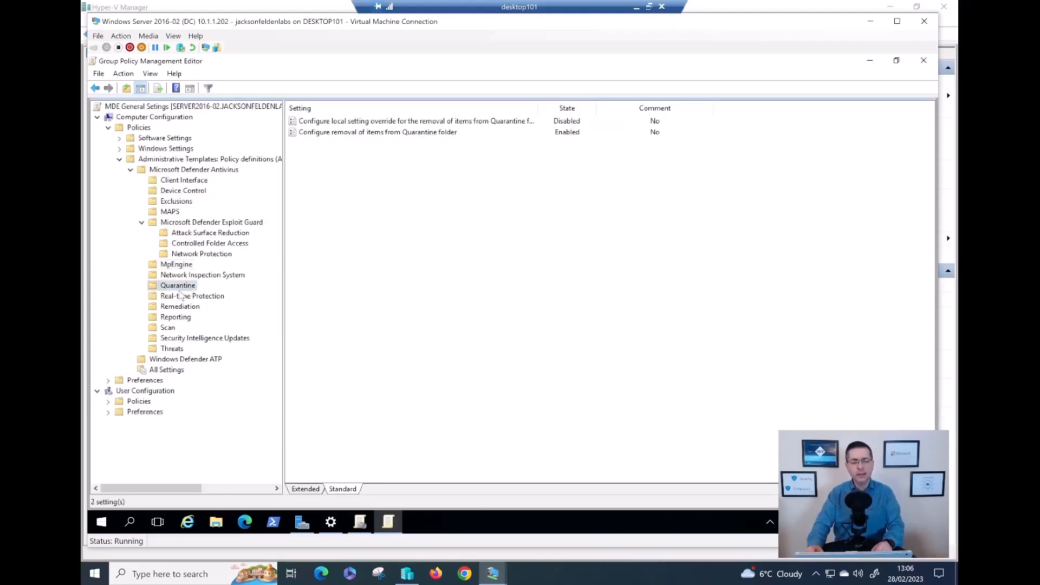
double_click(389, 139)
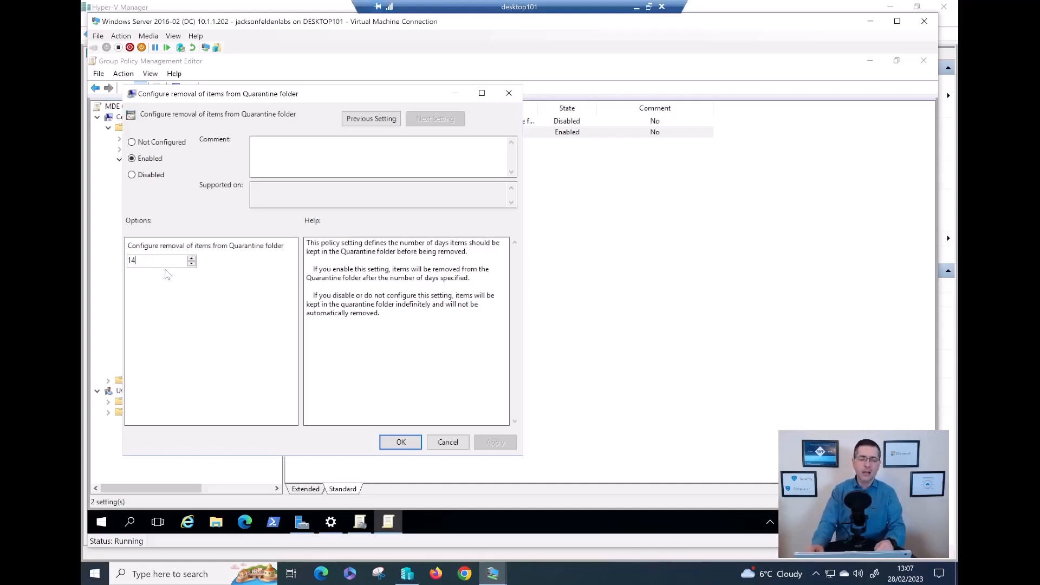
drag(144, 260, 113, 263)
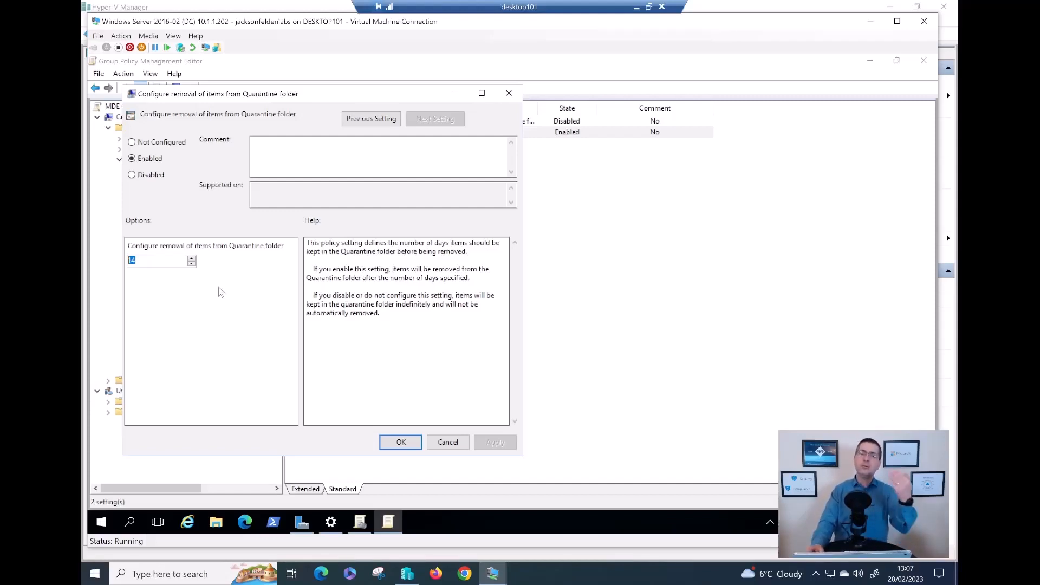
click(172, 263)
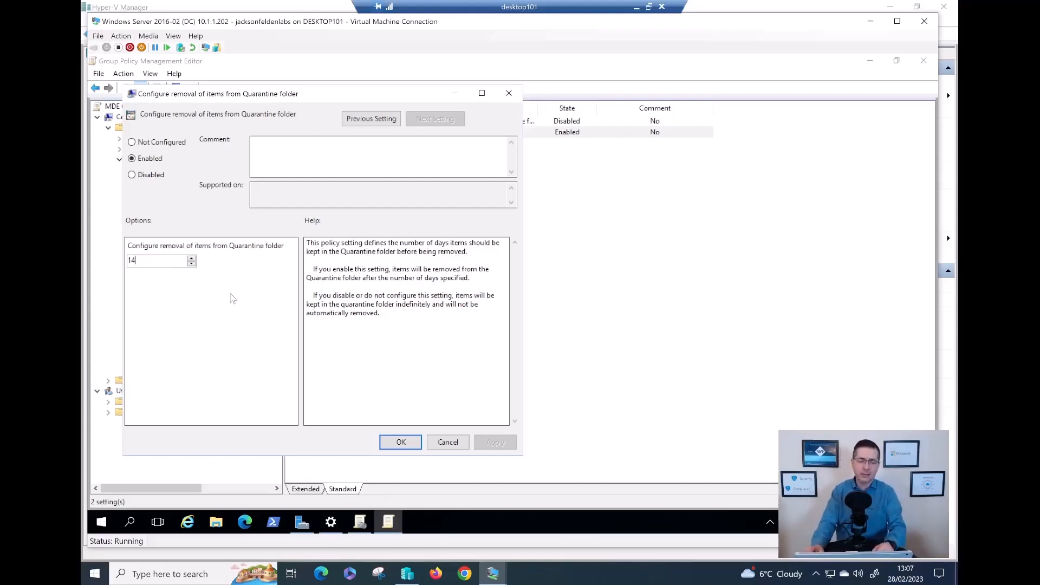
click(392, 445)
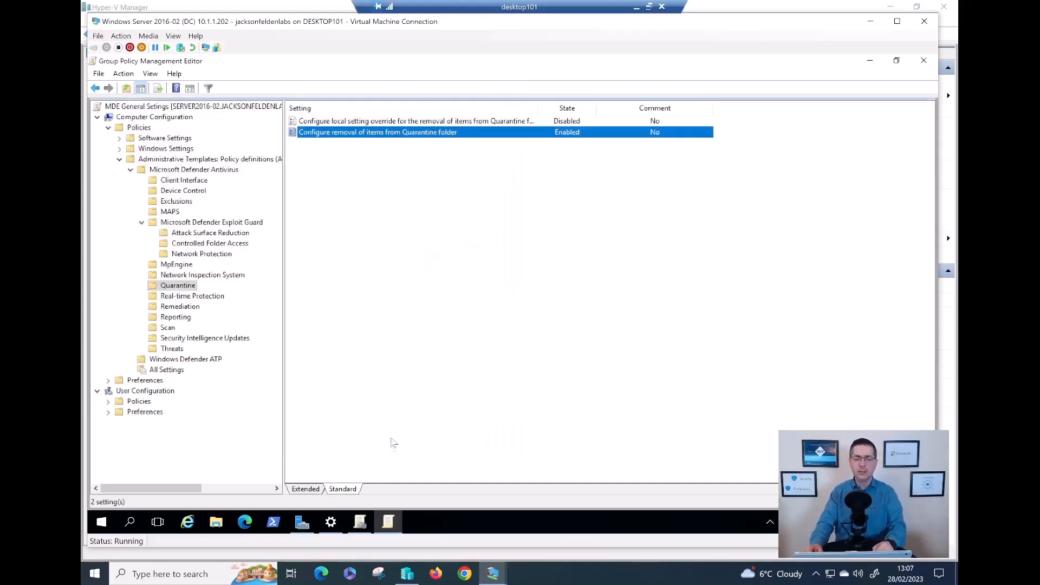
Review the Real-time Protection settings, including behavior monitoring and scanning of all downloaded files and attachments.
click(185, 298)
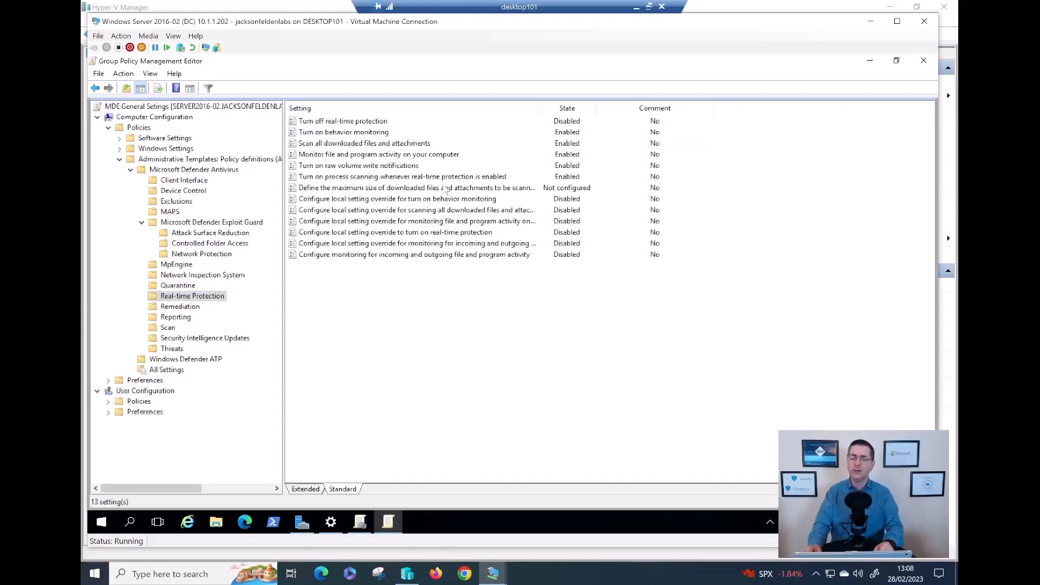
click(415, 135)
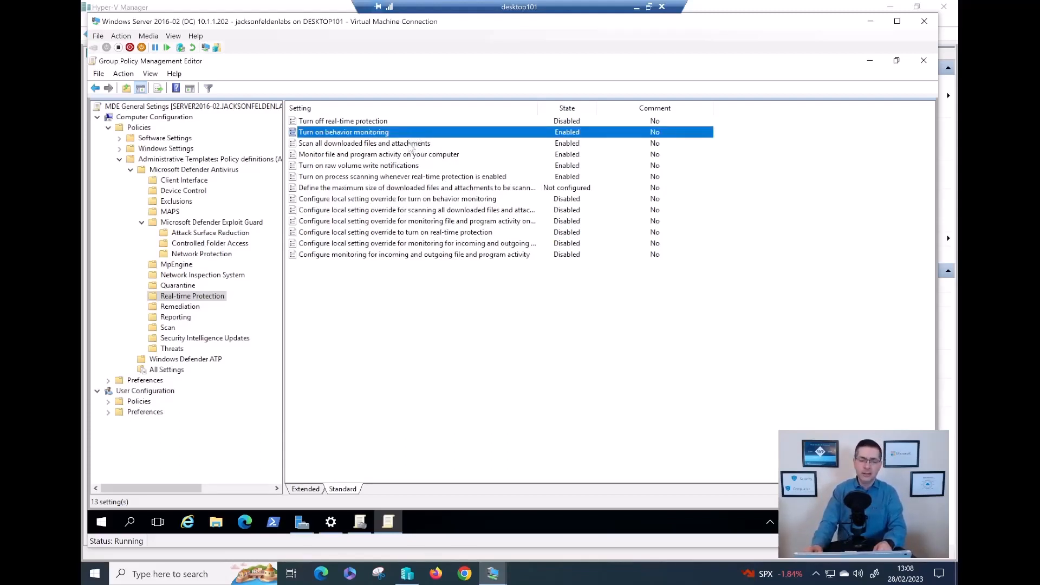
click(411, 145)
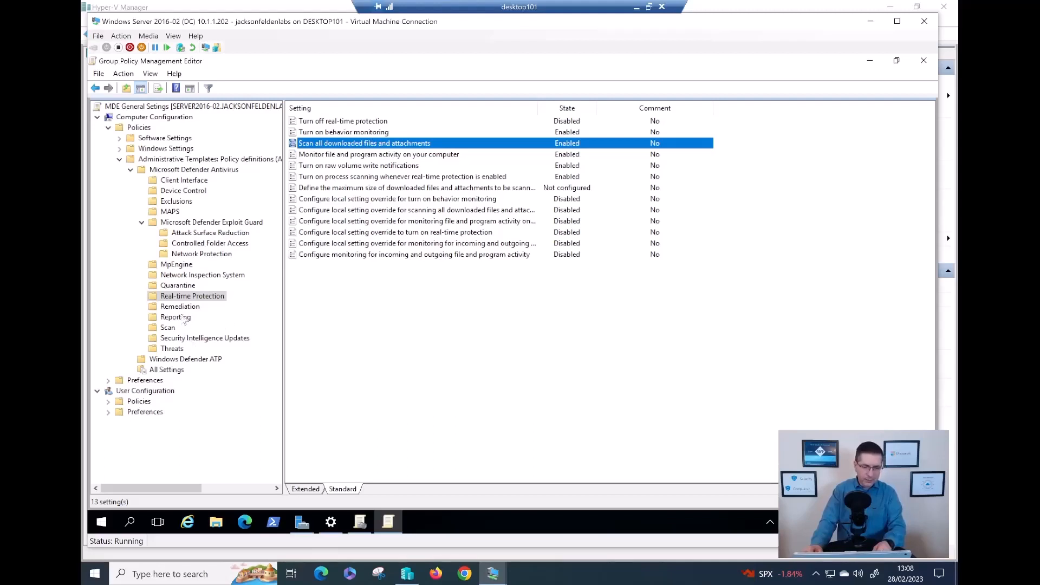
Review the Scan settings with a wider Setting column, inspect the maximum depth to scan archive files, and cancel out of it.
click(168, 328)
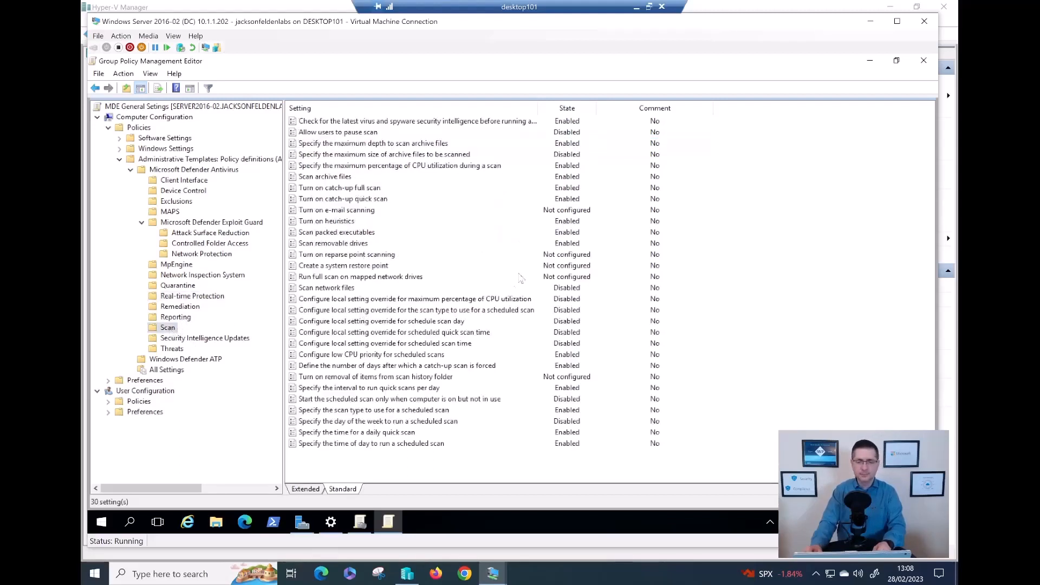
drag(538, 109, 559, 109)
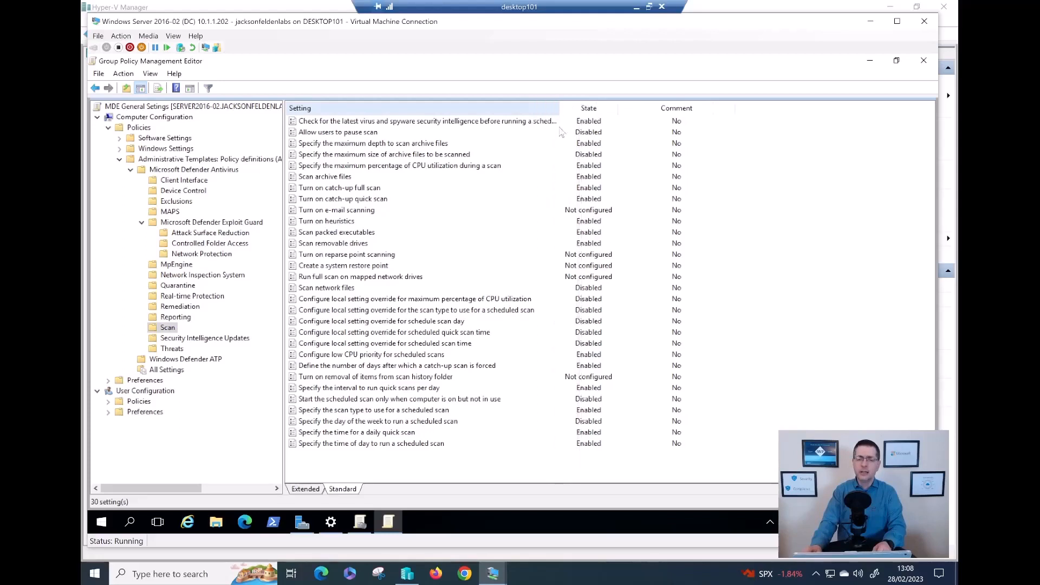
click(363, 134)
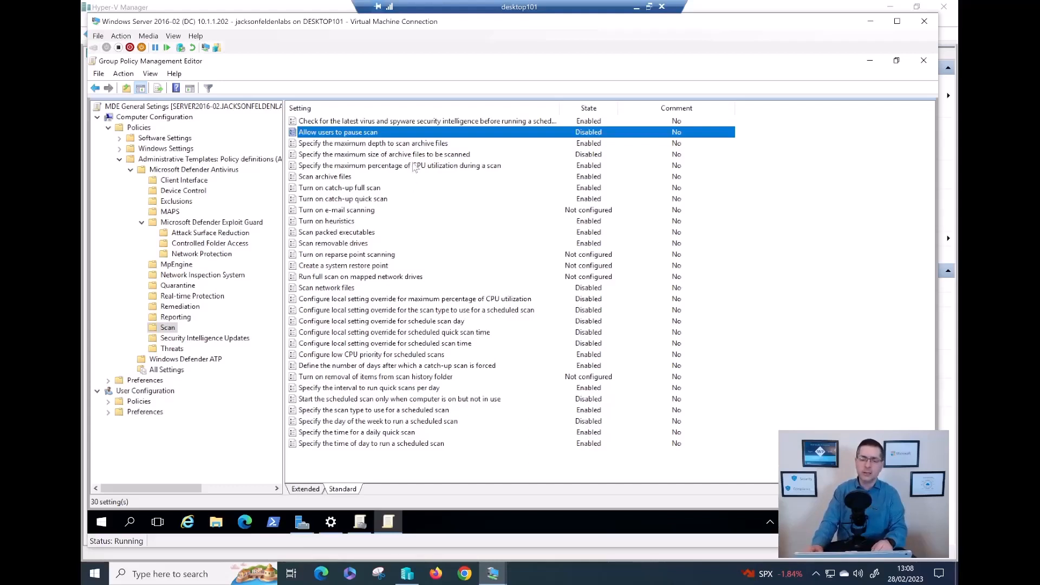
key(Down)
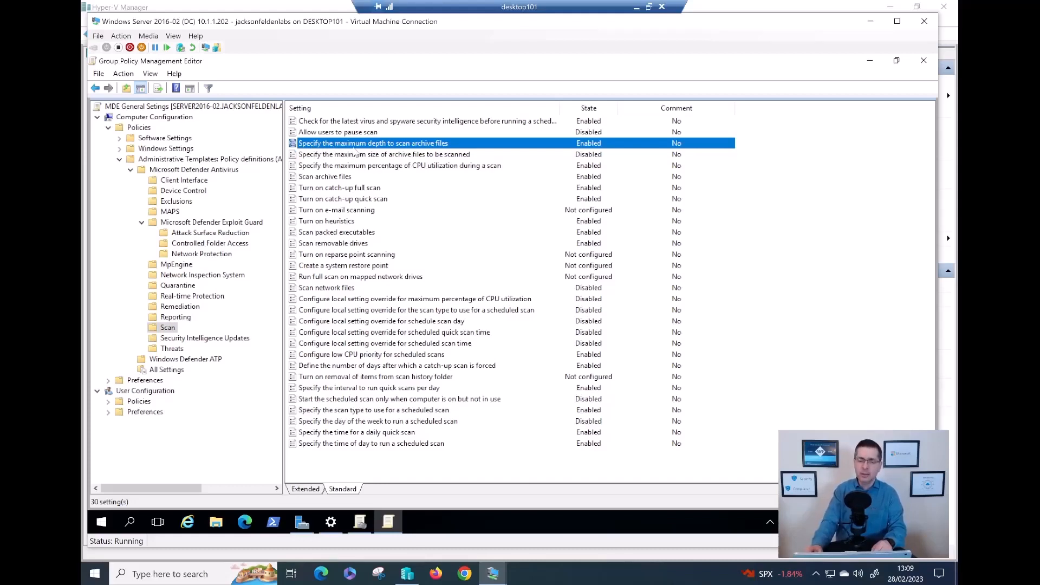
double_click(403, 144)
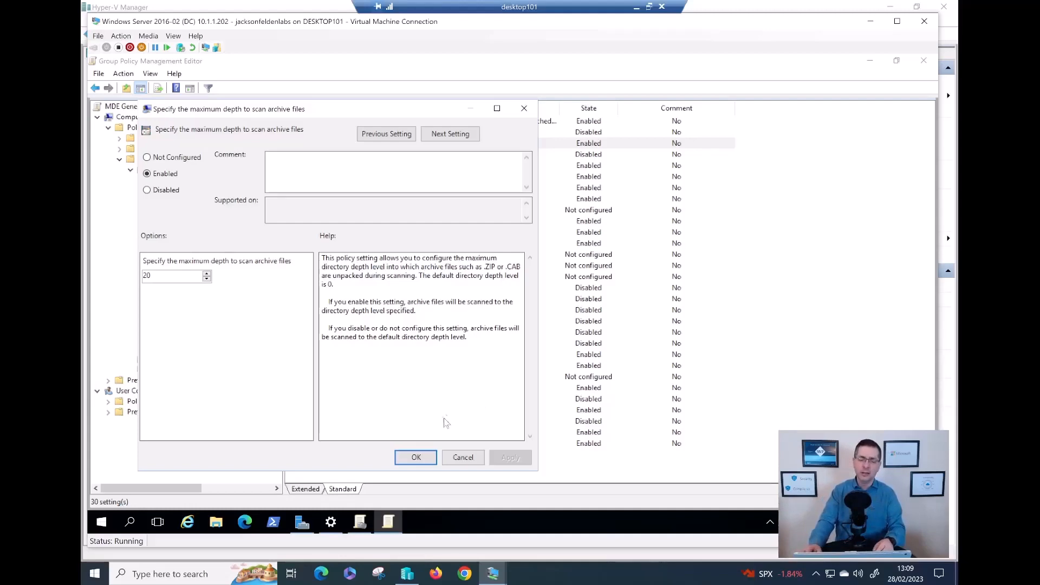
click(461, 458)
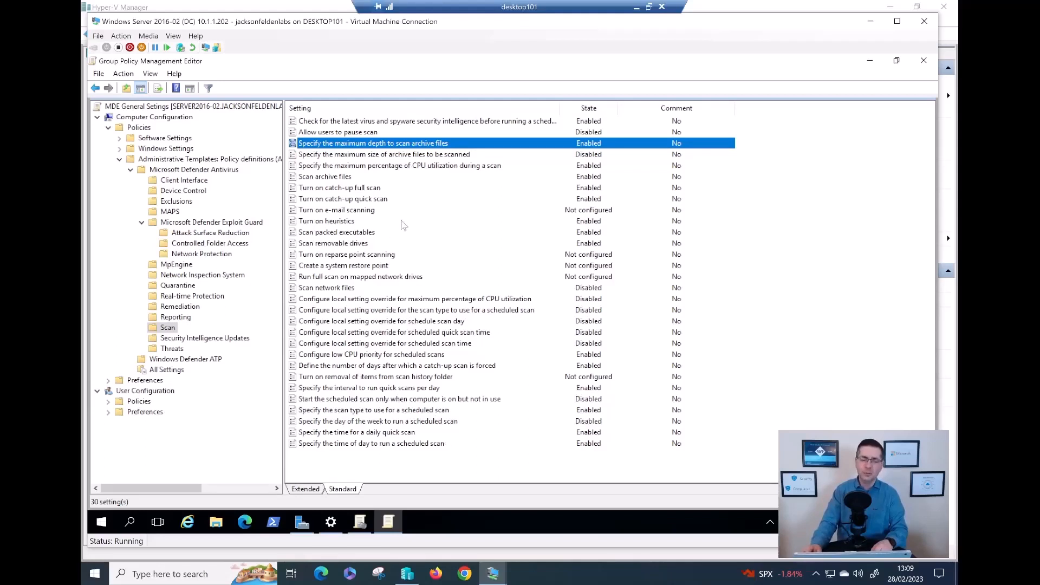
Review the archive, low CPU priority and network file scan settings, inspecting Configure low CPU priority for scheduled scans and cancelling out of it.
click(388, 178)
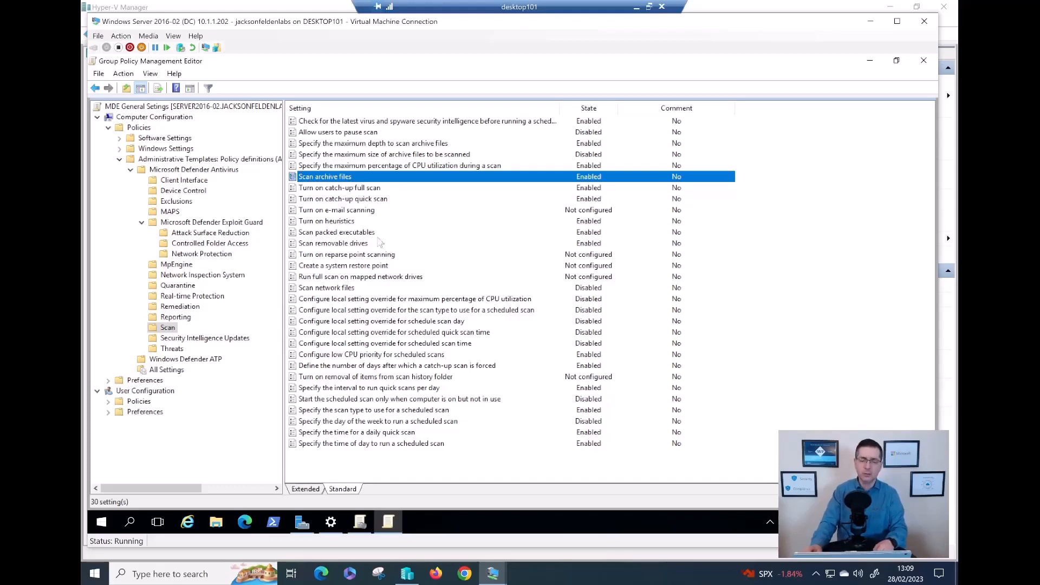
click(465, 354)
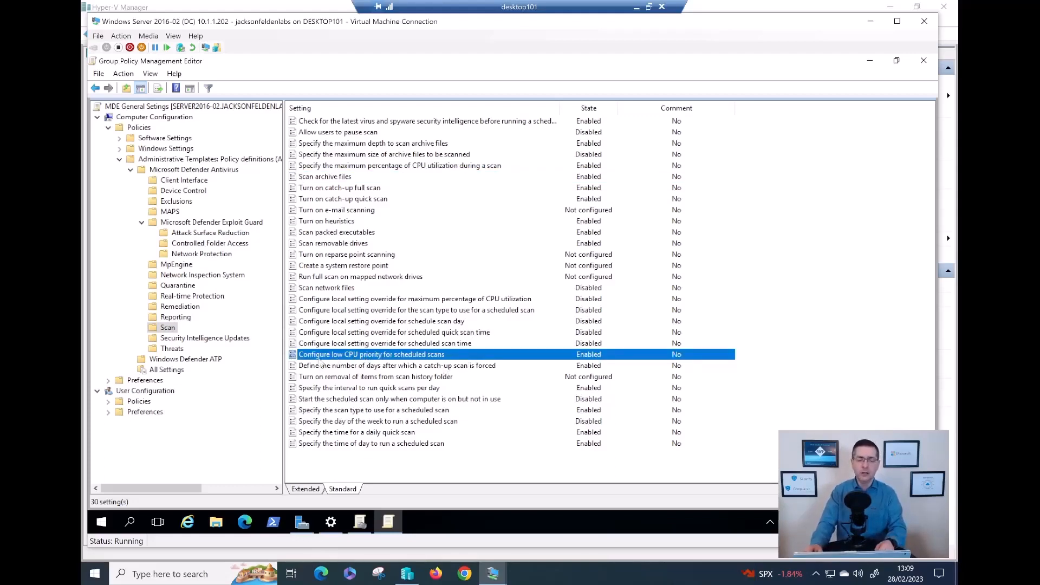
double_click(398, 355)
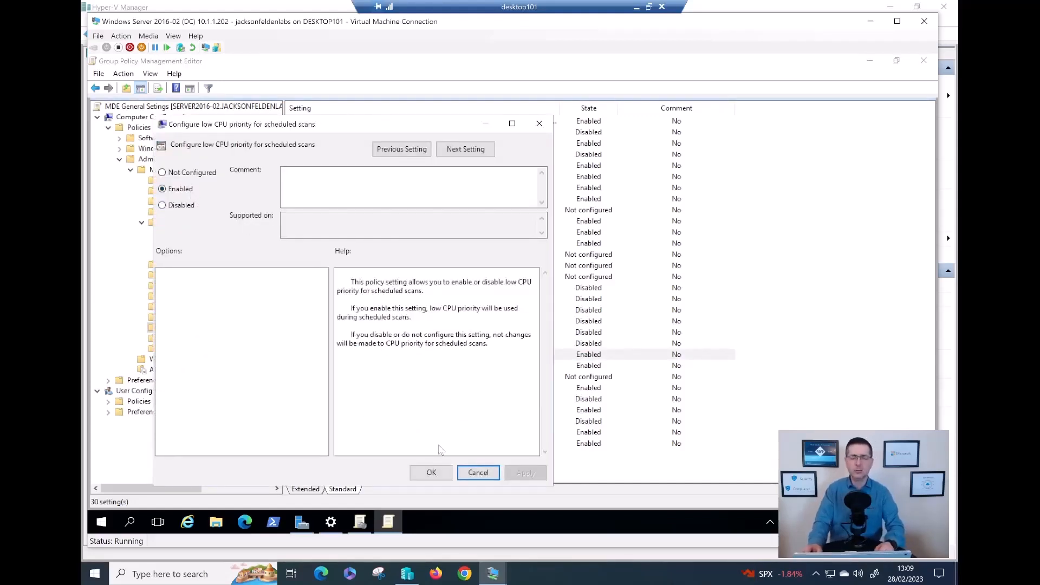
click(477, 473)
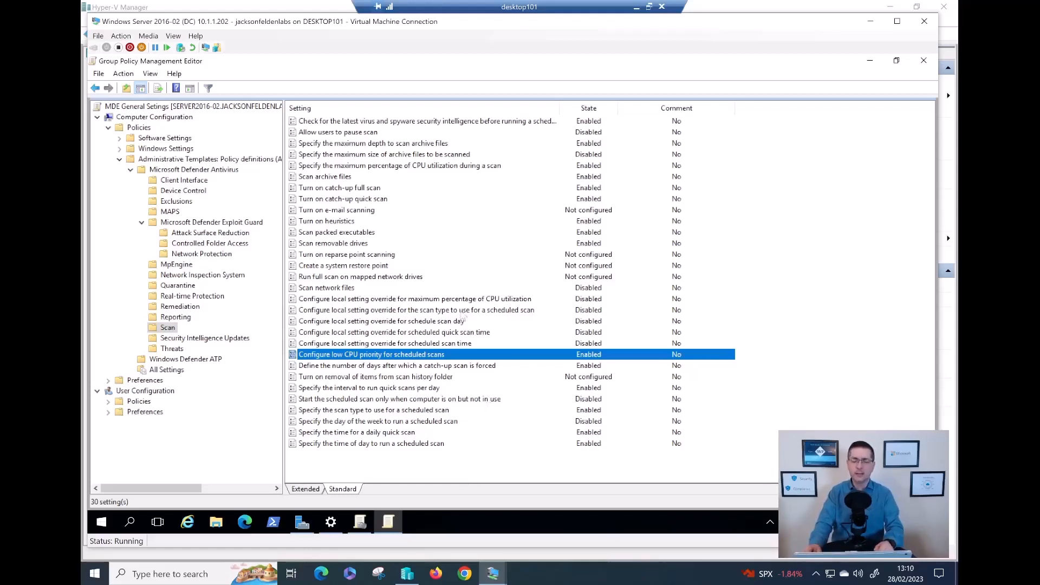
click(384, 290)
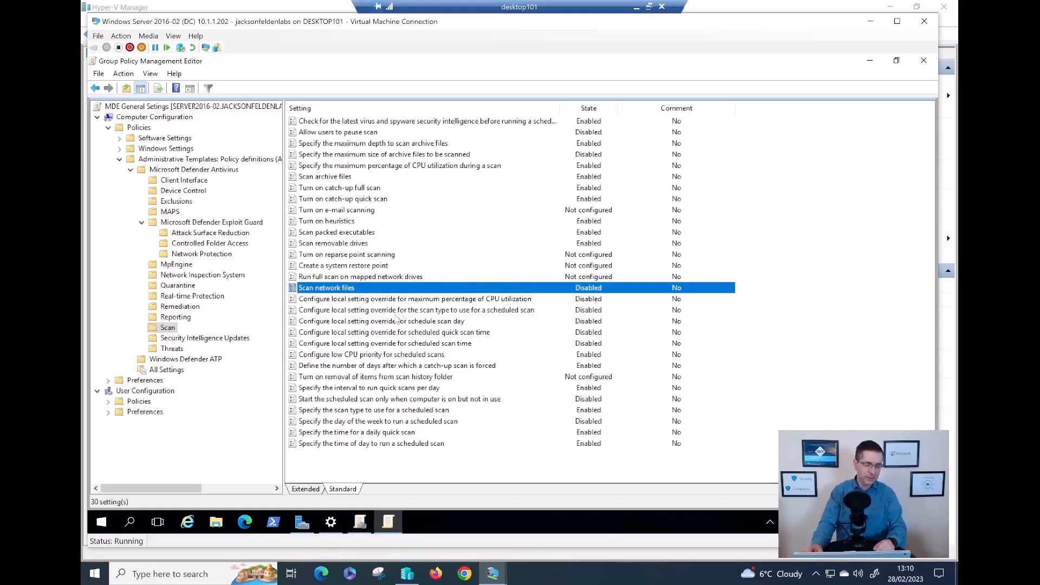
In Security Intelligence Updates, examine the source order in Define the order of sources for downloading security intelligence updates, and cancel out of it.
click(232, 342)
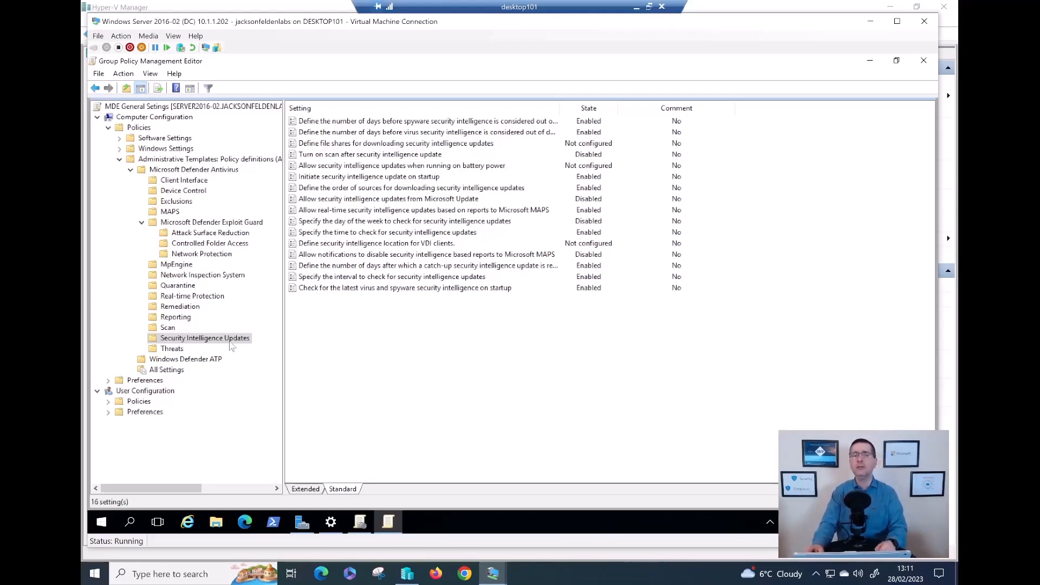
click(332, 188)
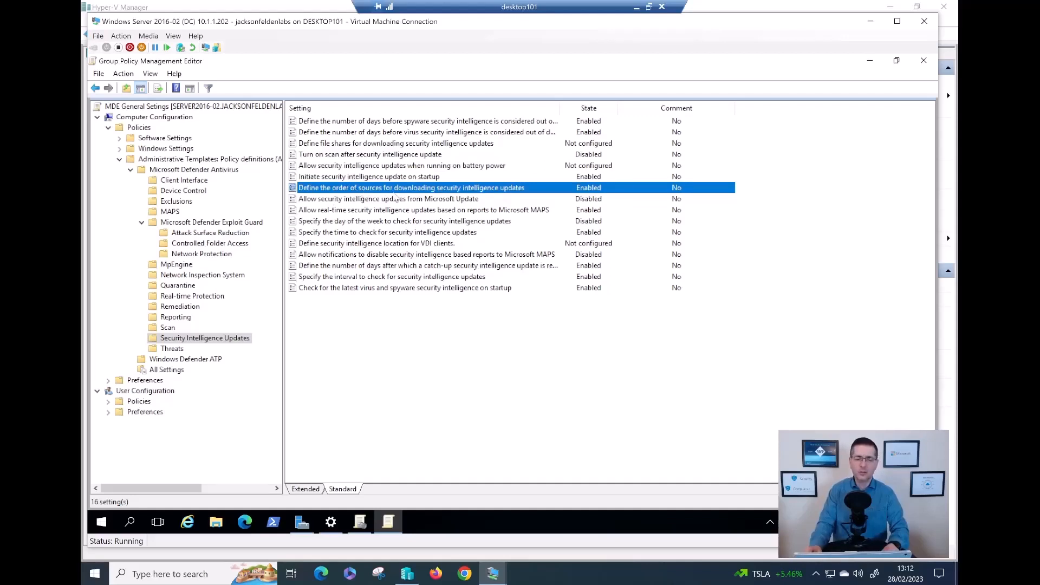
double_click(436, 189)
drag(431, 169, 454, 68)
click(287, 242)
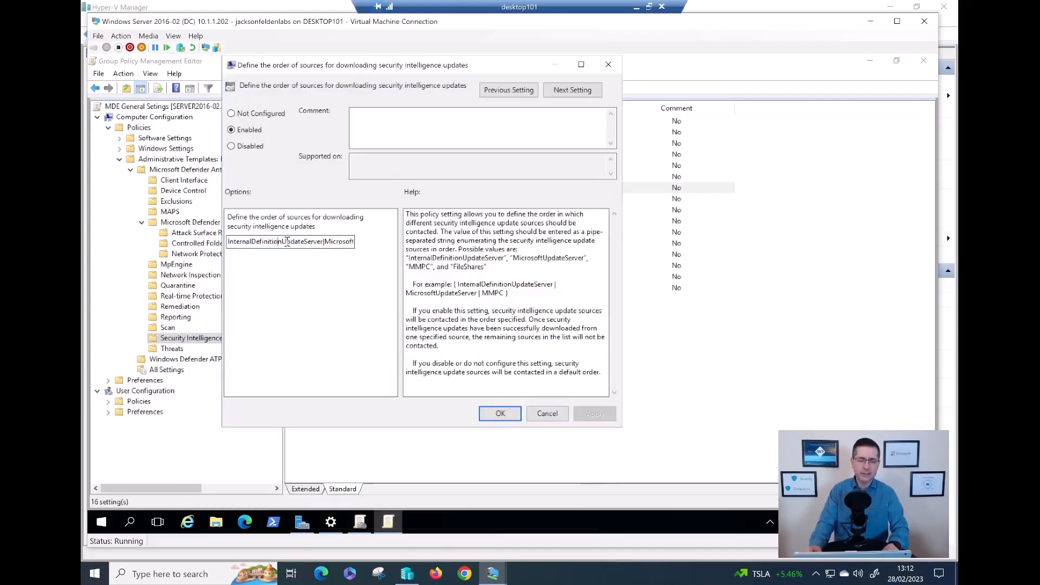
drag(287, 242, 172, 232)
click(257, 243)
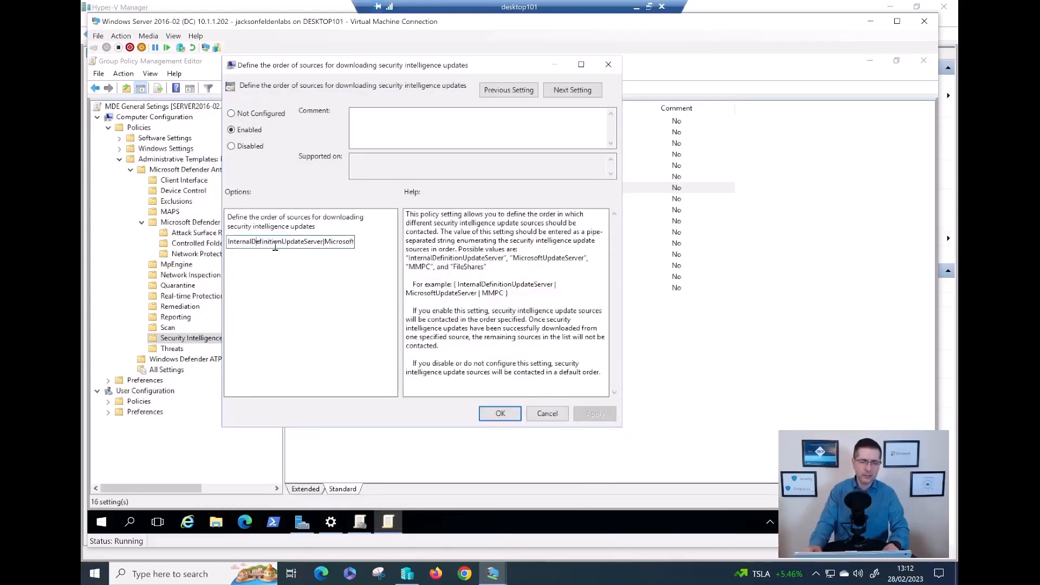
click(320, 242)
drag(320, 241, 223, 240)
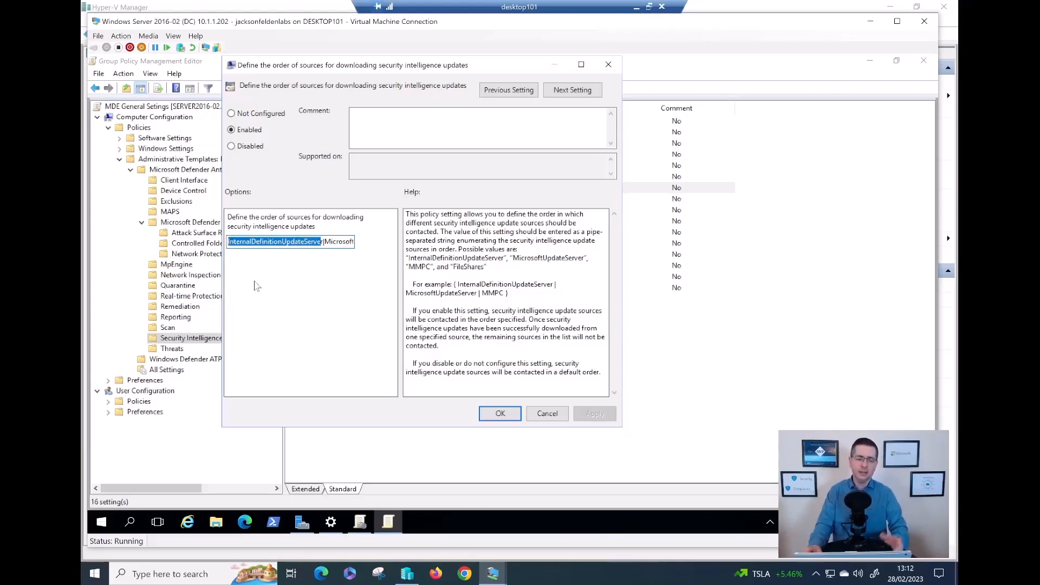
click(321, 243)
mouse_move(324, 242)
mouse_down()
mouse_move(346, 242)
mouse_move(325, 240)
mouse_up()
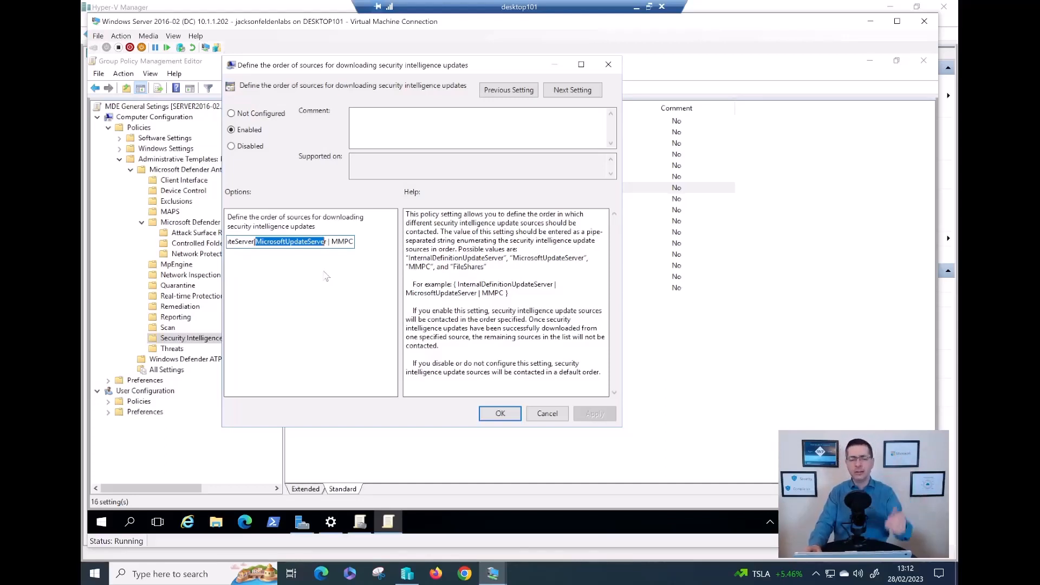
click(558, 415)
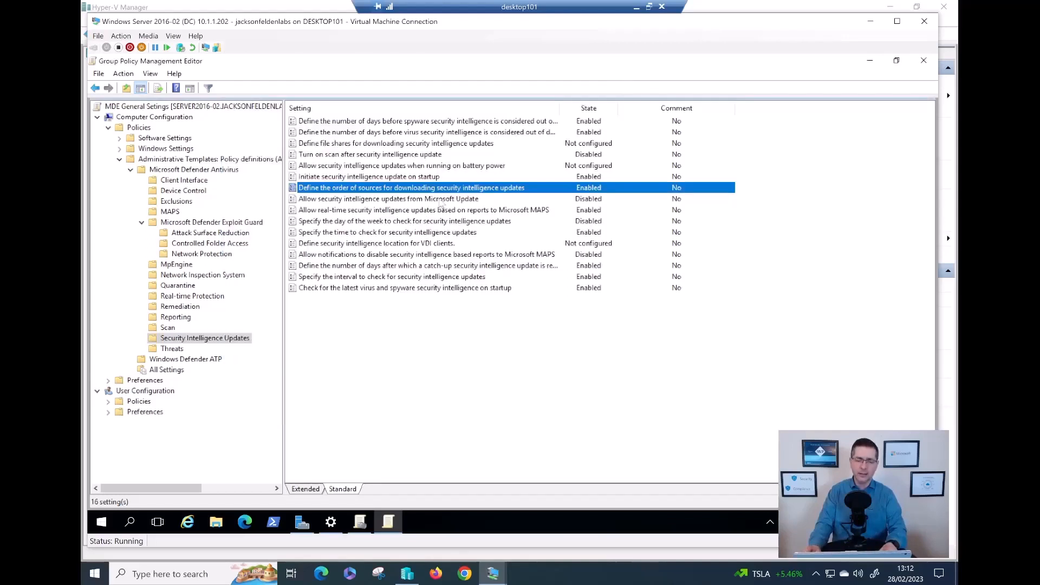
Inspect the number of hours in Specify the interval to check for security intelligence updates, and cancel out of the setting.
click(326, 279)
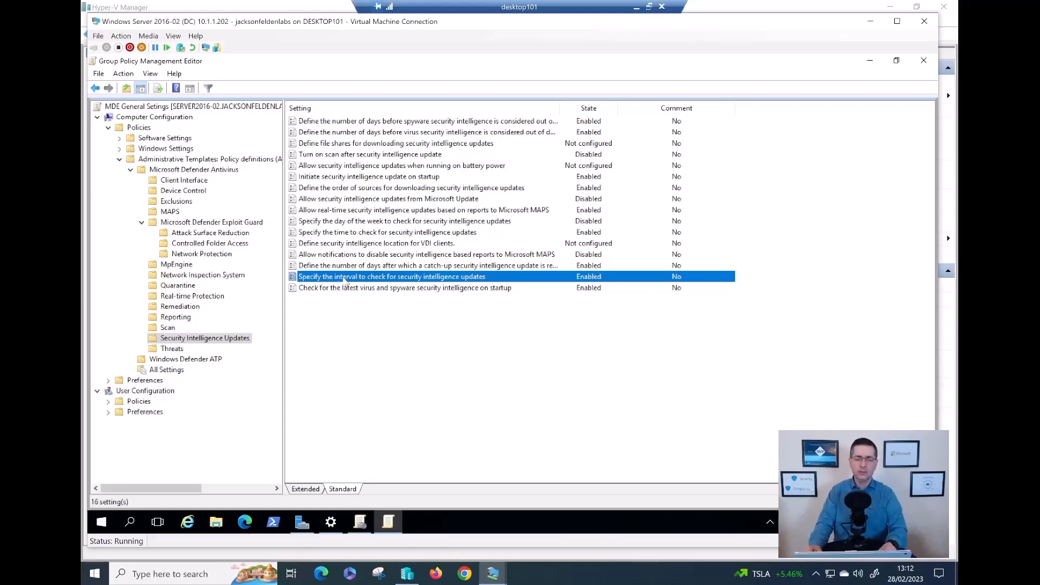
double_click(345, 279)
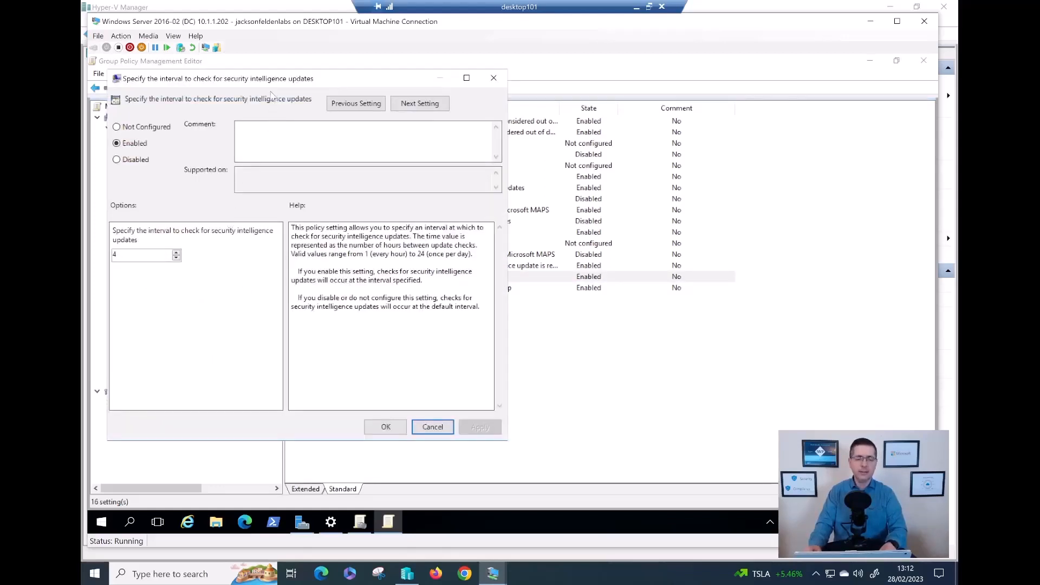
drag(274, 77, 325, 65)
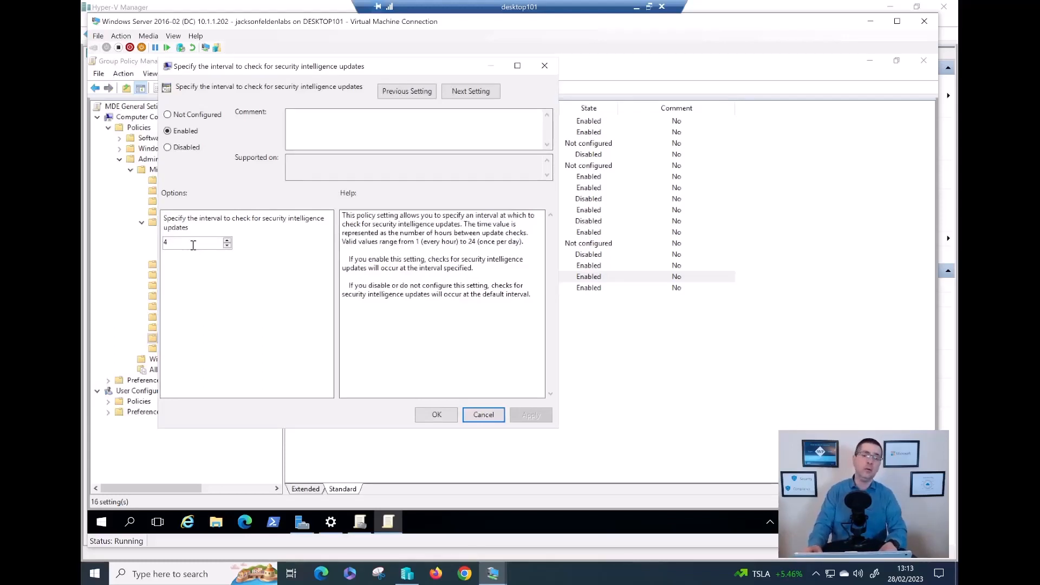
drag(193, 245, 157, 242)
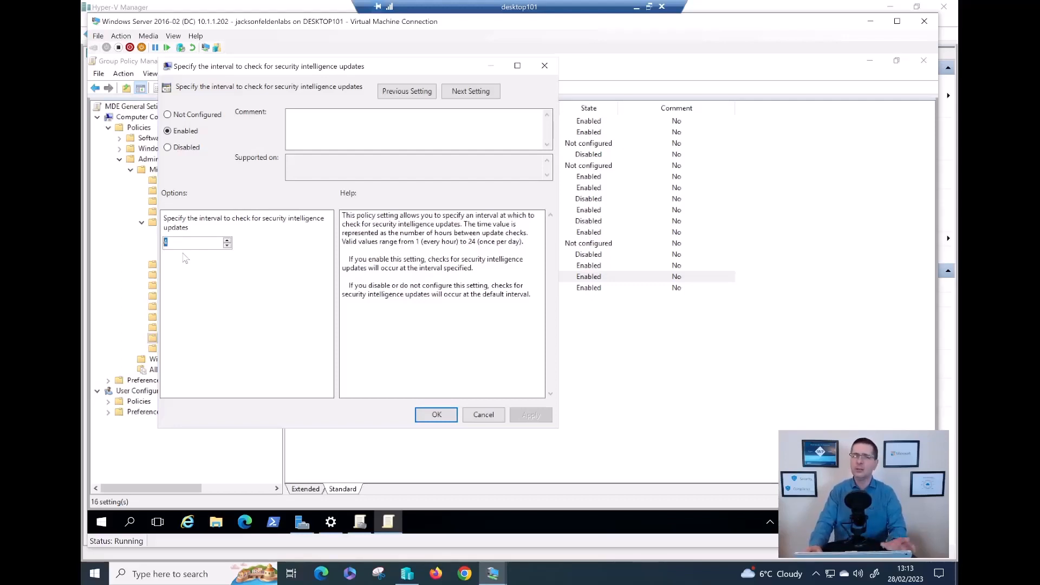
click(484, 415)
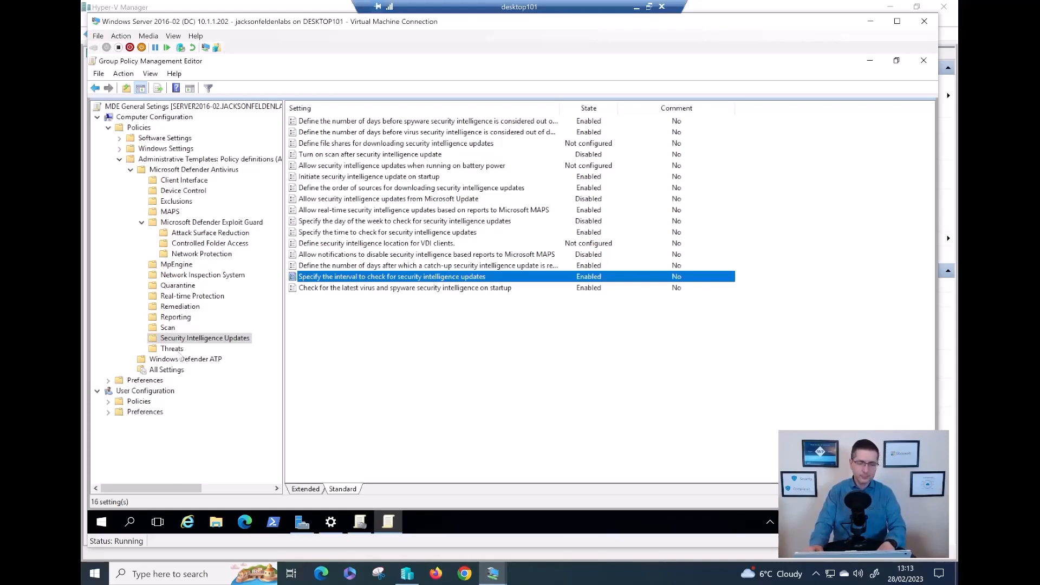
In the Threats folder, open Specify threat alert levels at which default action should not be taken and read the valid alert levels and remediation actions.
click(173, 349)
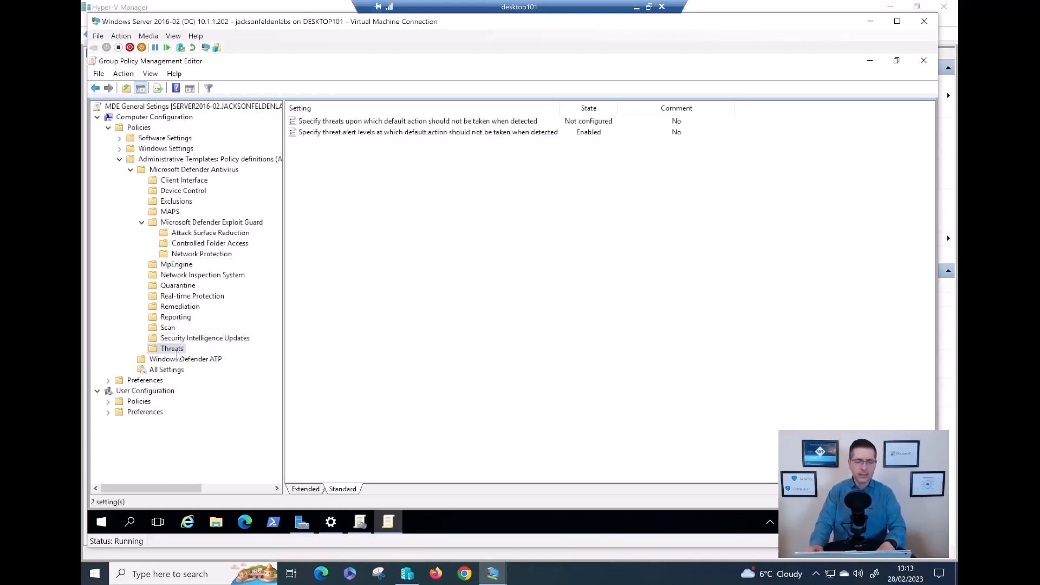
double_click(331, 134)
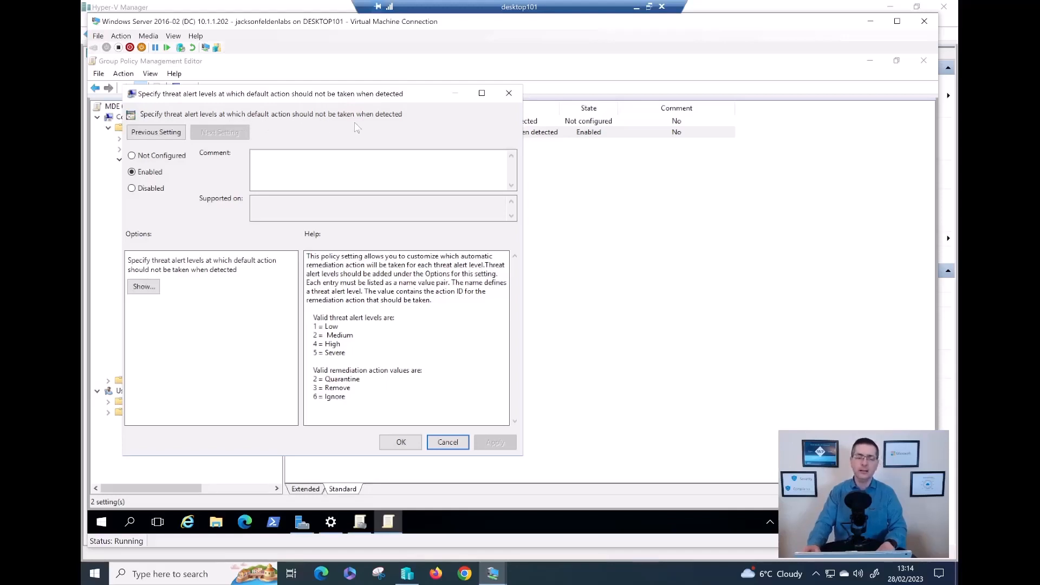
drag(406, 98, 428, 67)
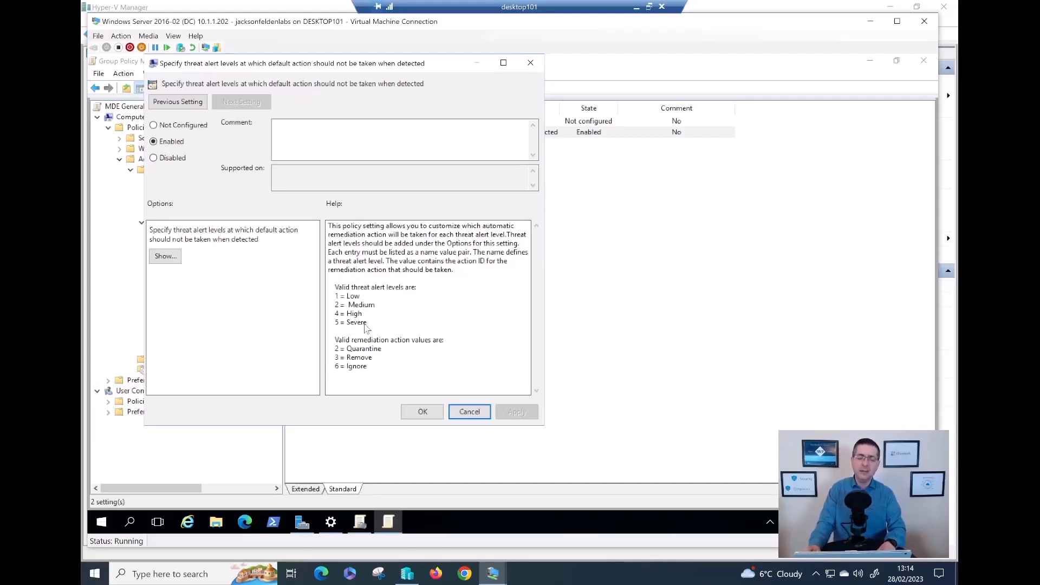
drag(363, 328, 341, 328)
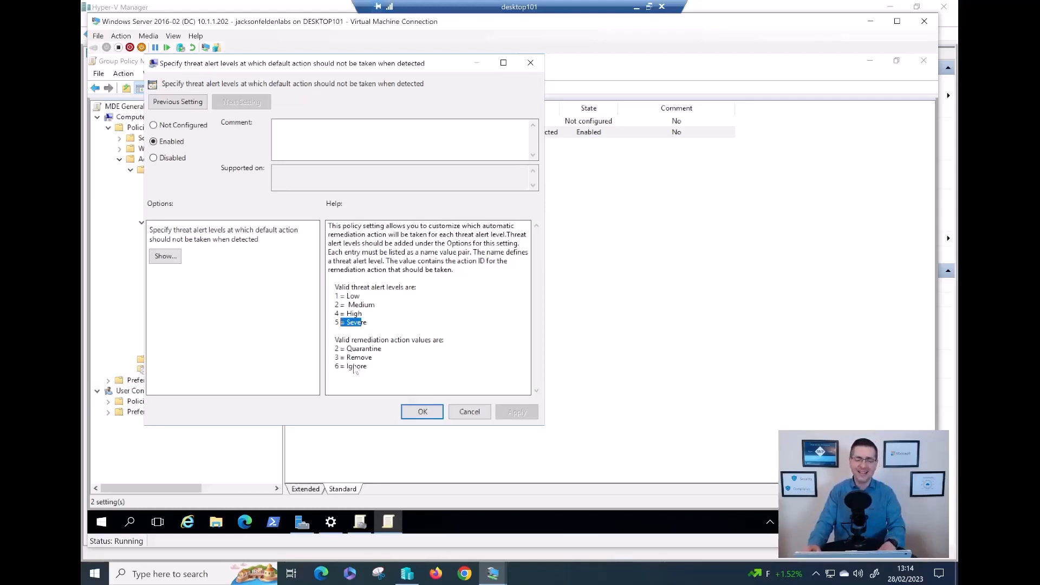
click(366, 331)
mouse_move(334, 314)
mouse_down()
mouse_move(364, 314)
mouse_move(339, 296)
mouse_up()
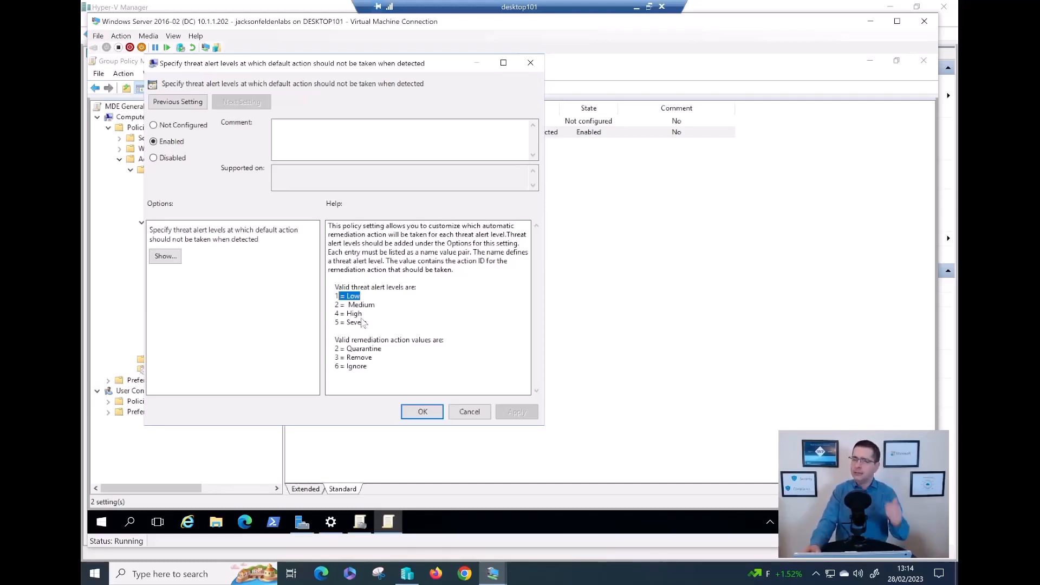
click(364, 325)
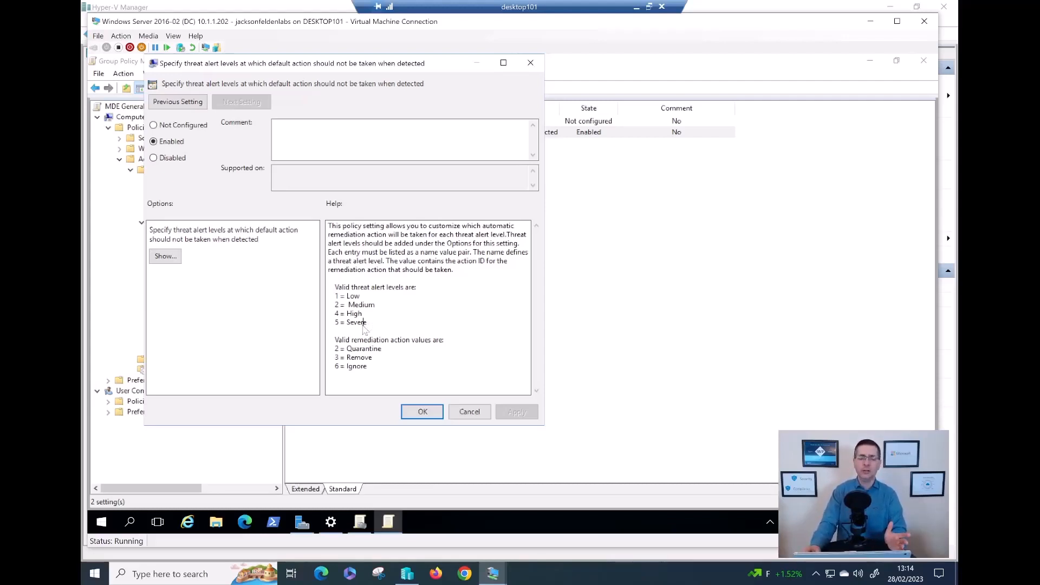
drag(367, 323, 342, 299)
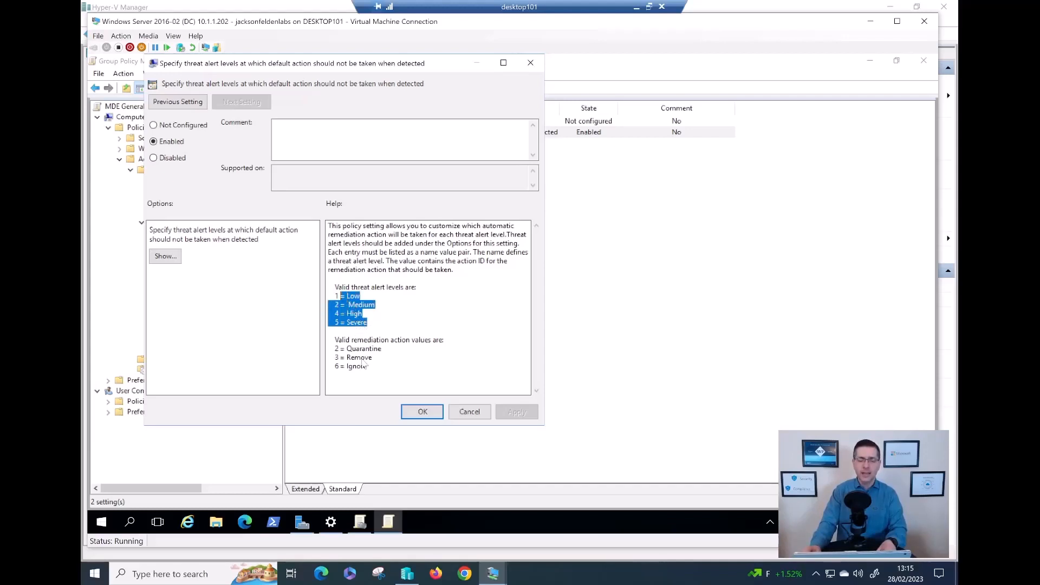
drag(382, 351, 348, 353)
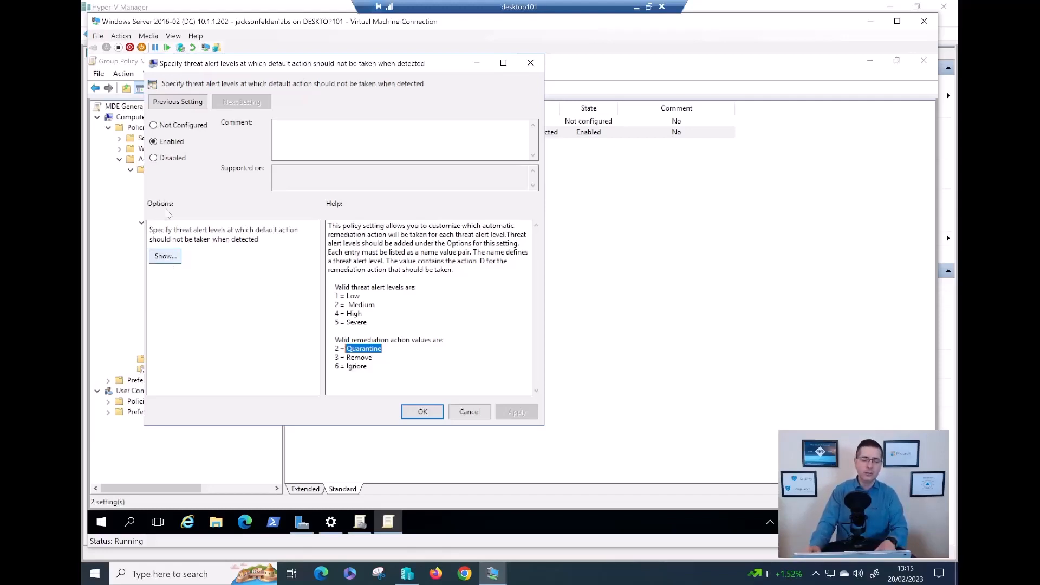
Review the configured pairs of threat alert levels and remediation actions, and close the setting with Enabled and its values kept.
click(166, 141)
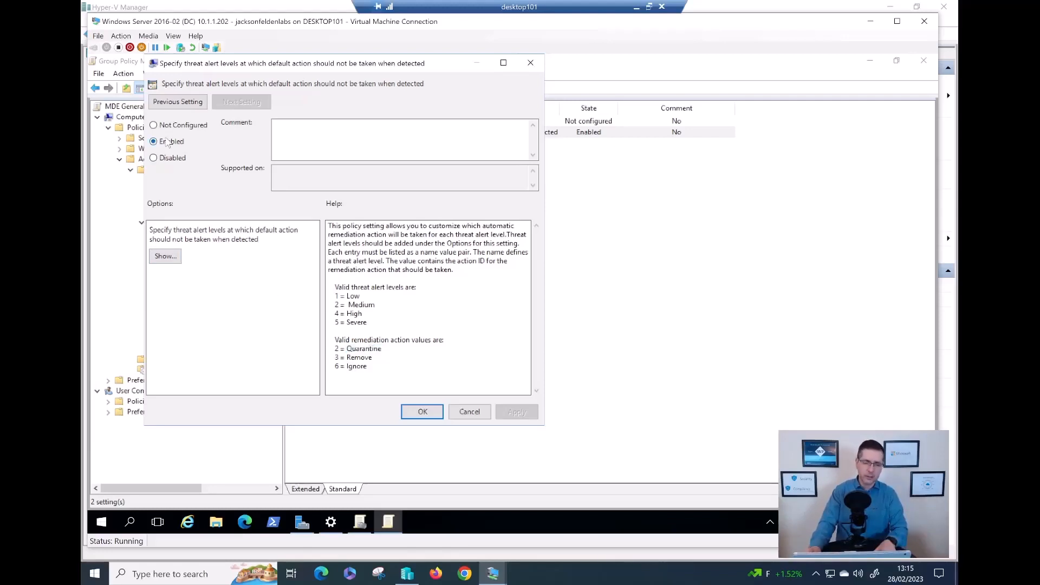
click(169, 258)
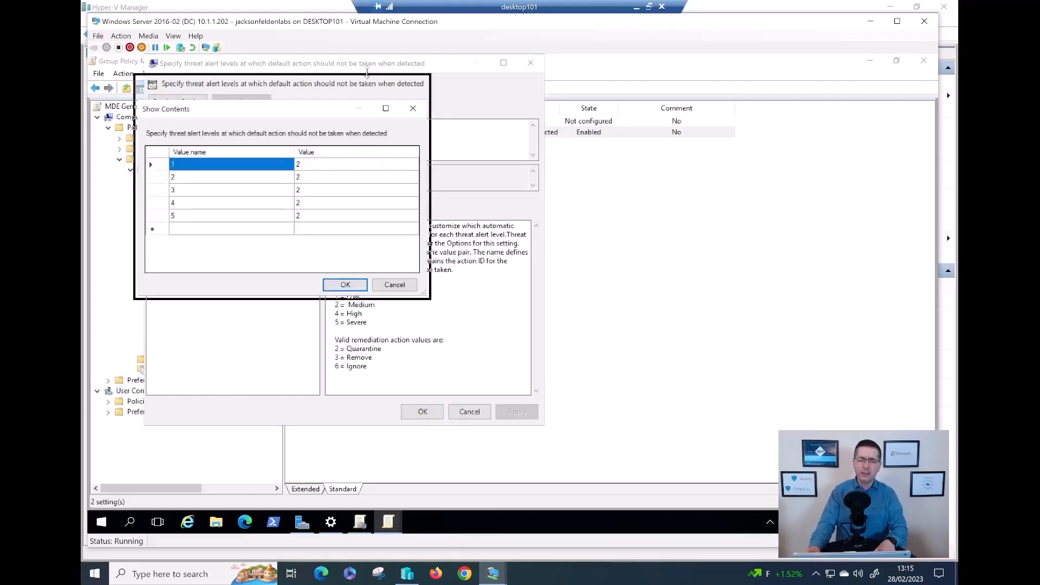
drag(311, 111, 606, 255)
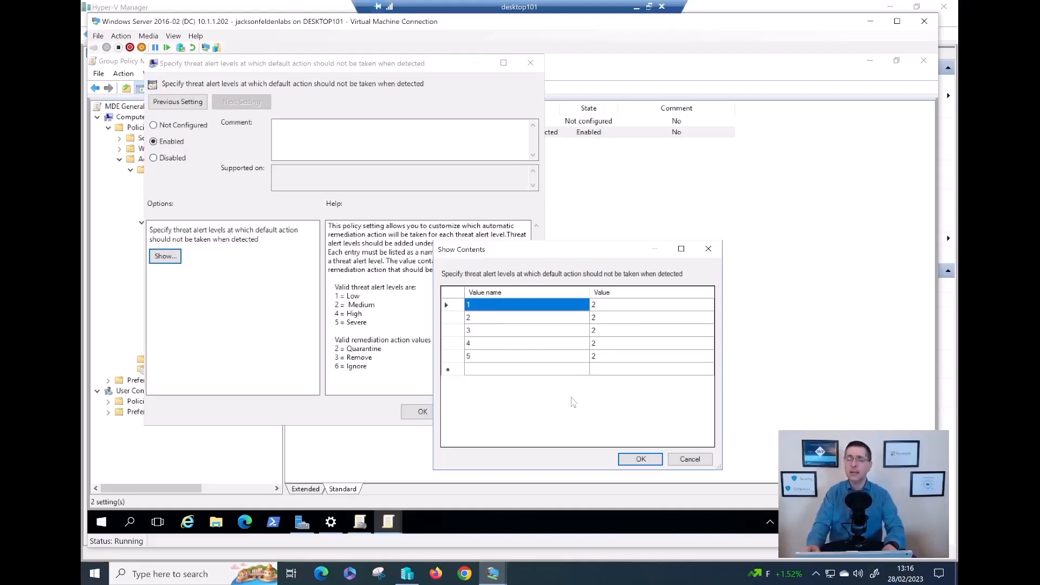
click(640, 460)
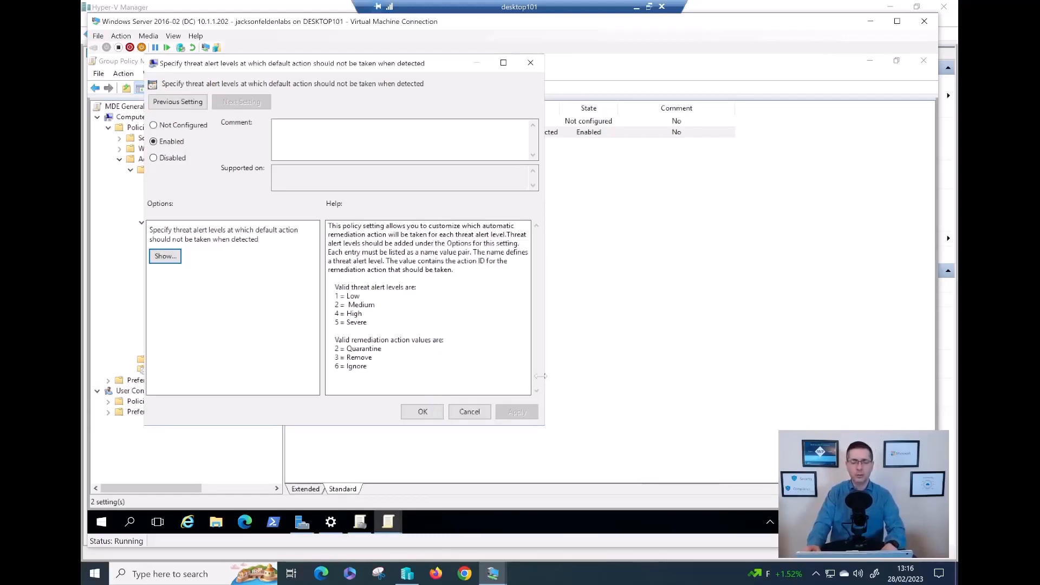
click(422, 413)
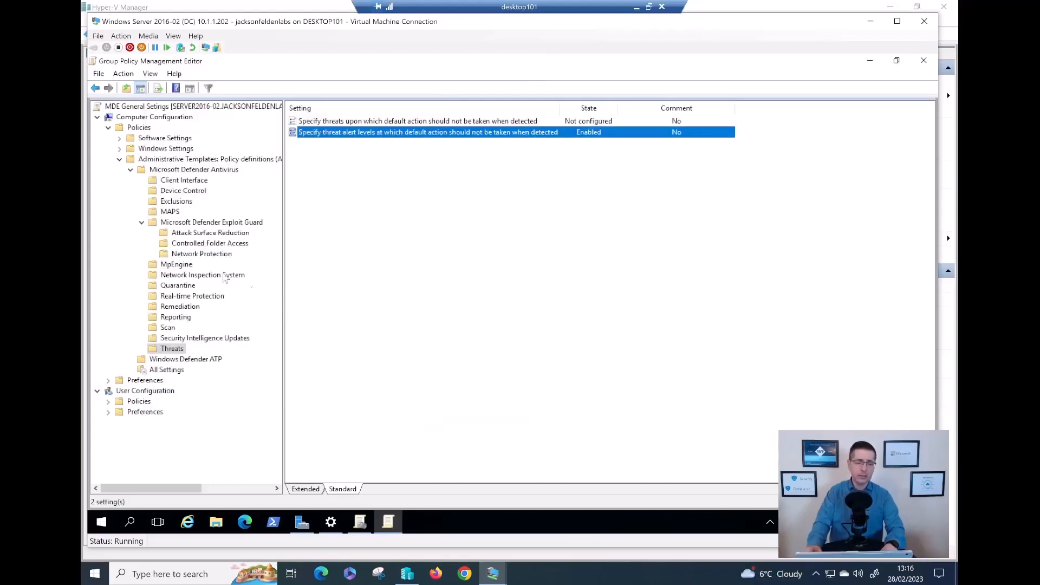
Review the Windows Defender ATP settings, including Turn on Windows Defender AV passive mode, and close the policy editor.
click(219, 362)
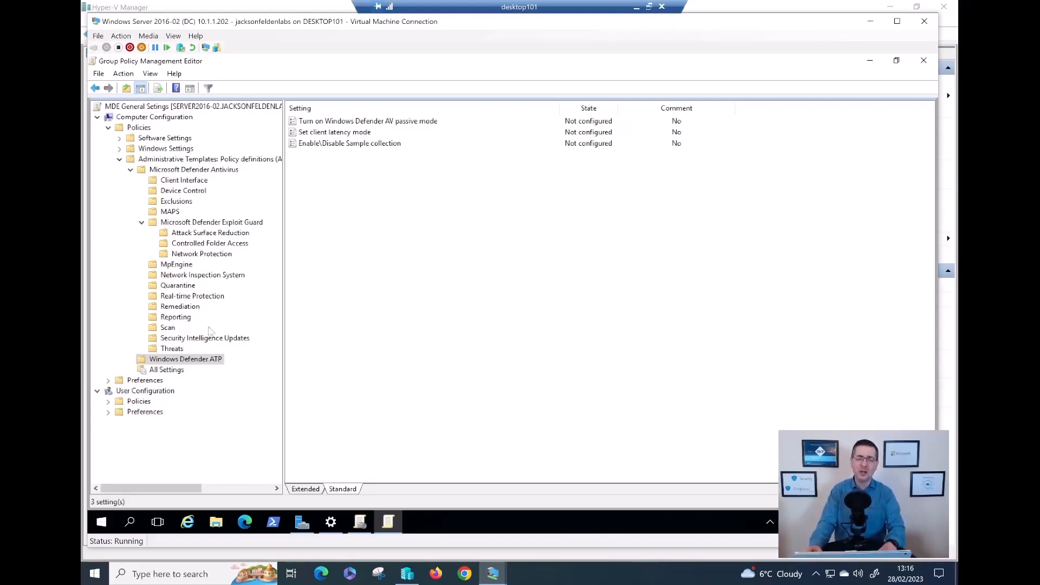
click(355, 123)
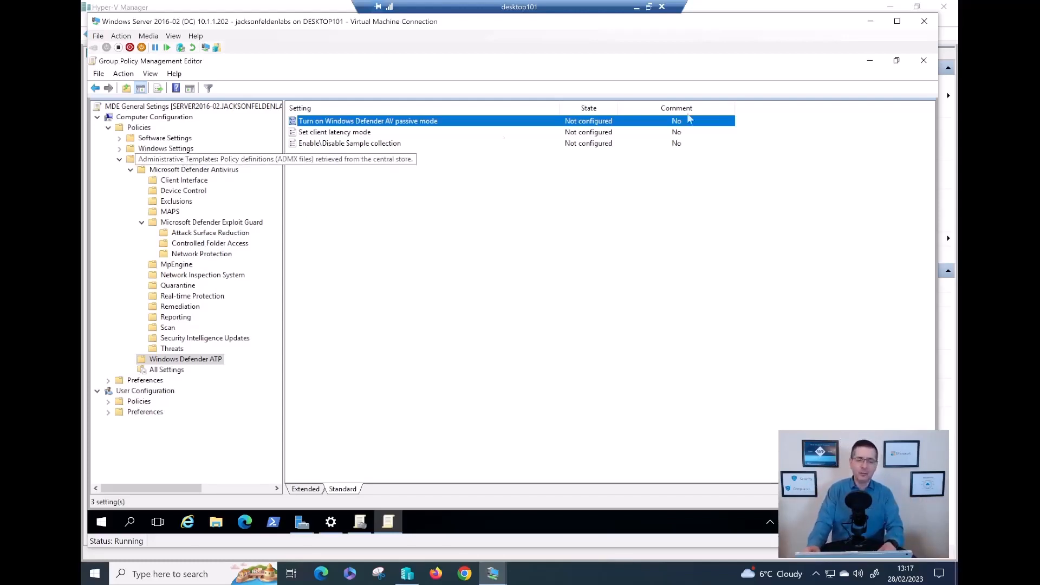
click(923, 62)
View the delegation of the ASR & PUA and General Settings policies under Corp Servers, and minimize the domain controller's virtual machine window.
click(201, 189)
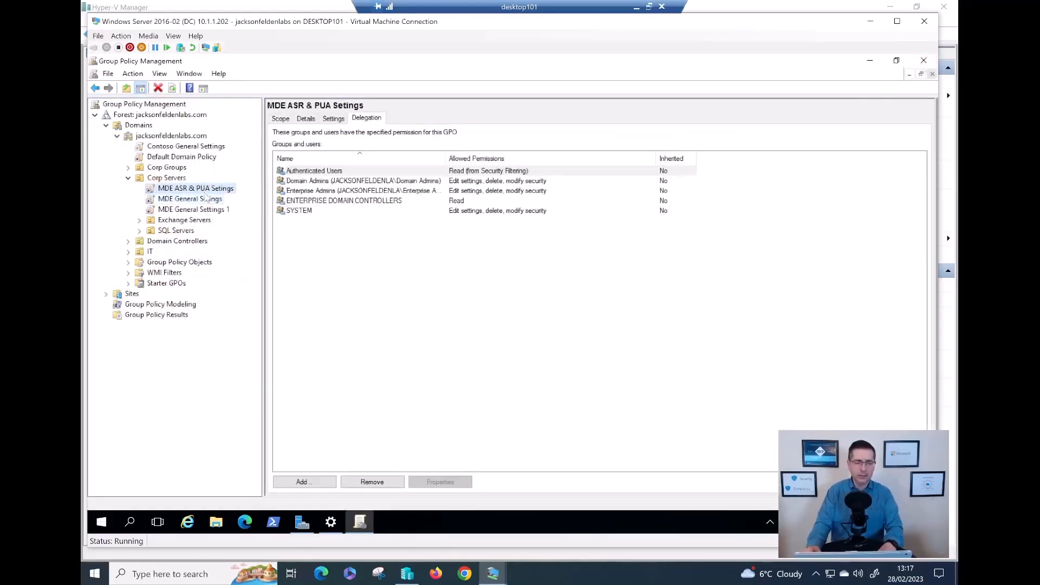
click(206, 199)
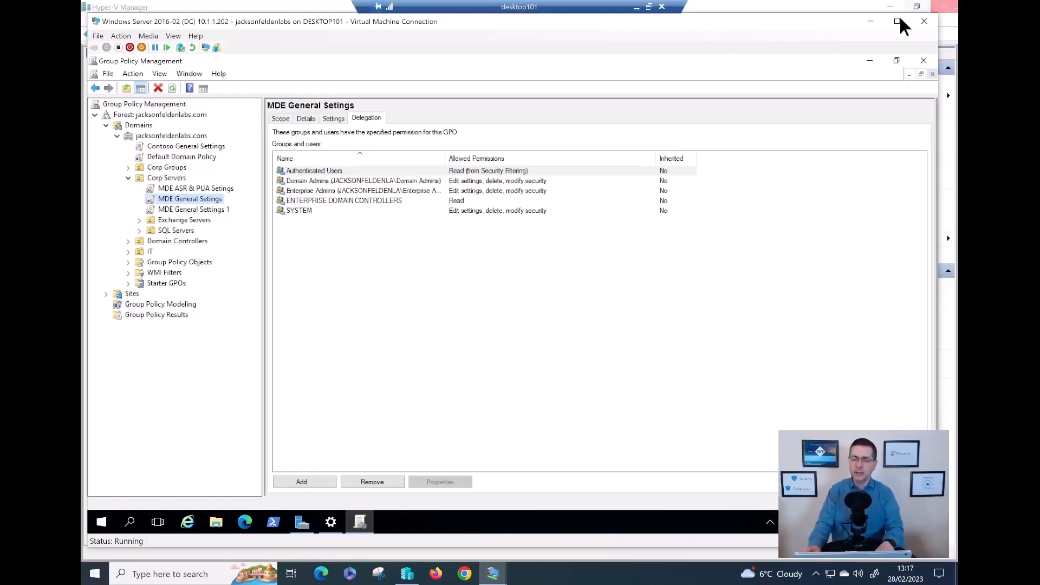
click(870, 21)
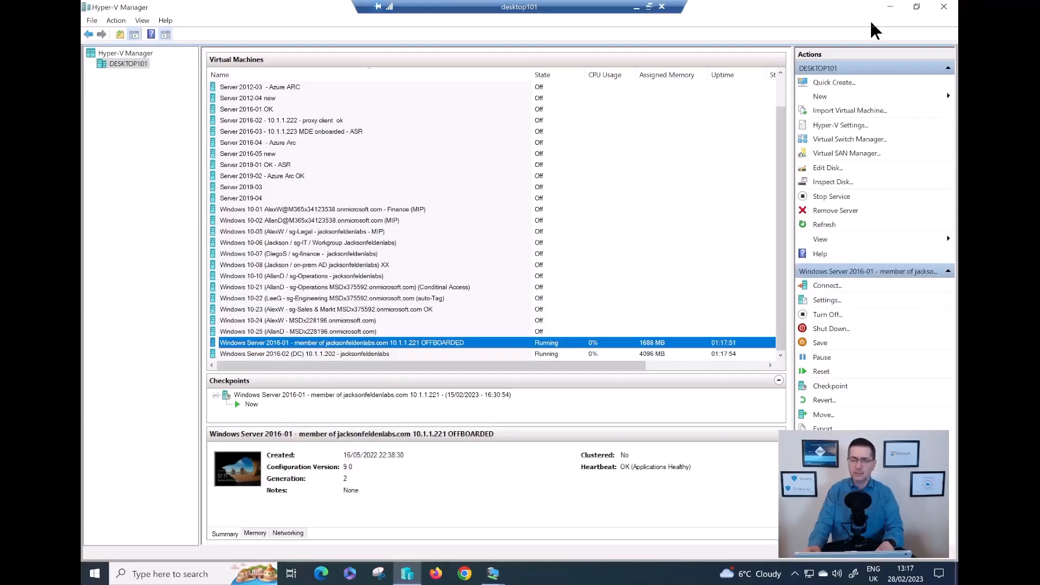
Switch to the PowerShell console in the Windows Server 2016-01 member server's virtual machine and ready its prompt.
click(493, 573)
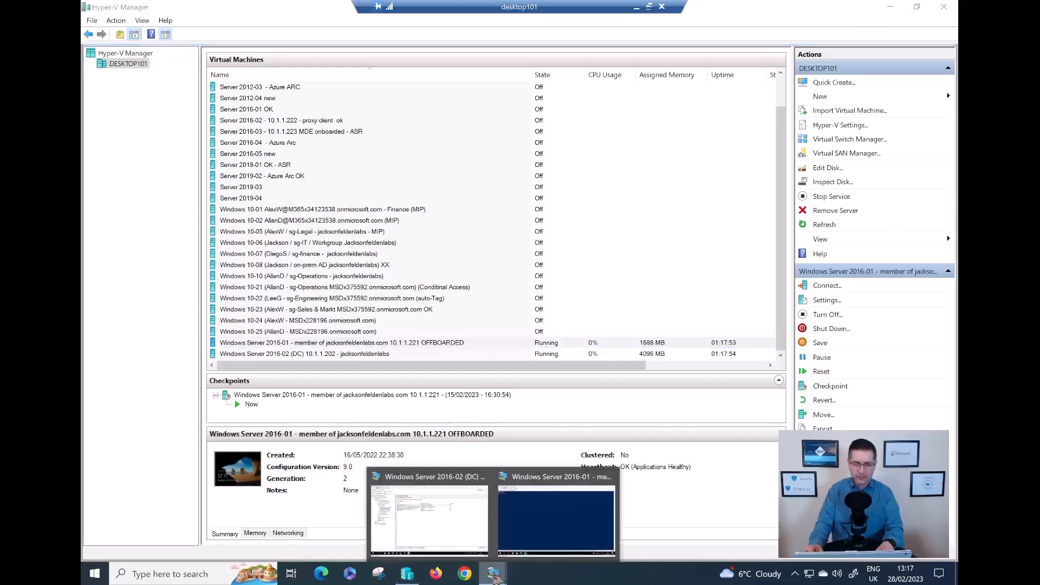
click(548, 529)
click(247, 182)
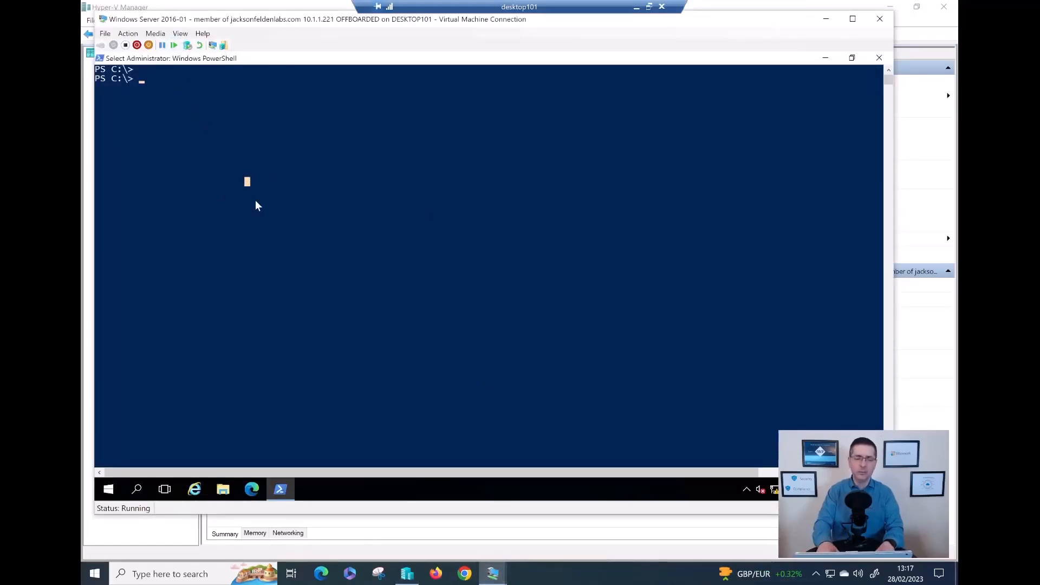
key(Return)
key(Return)
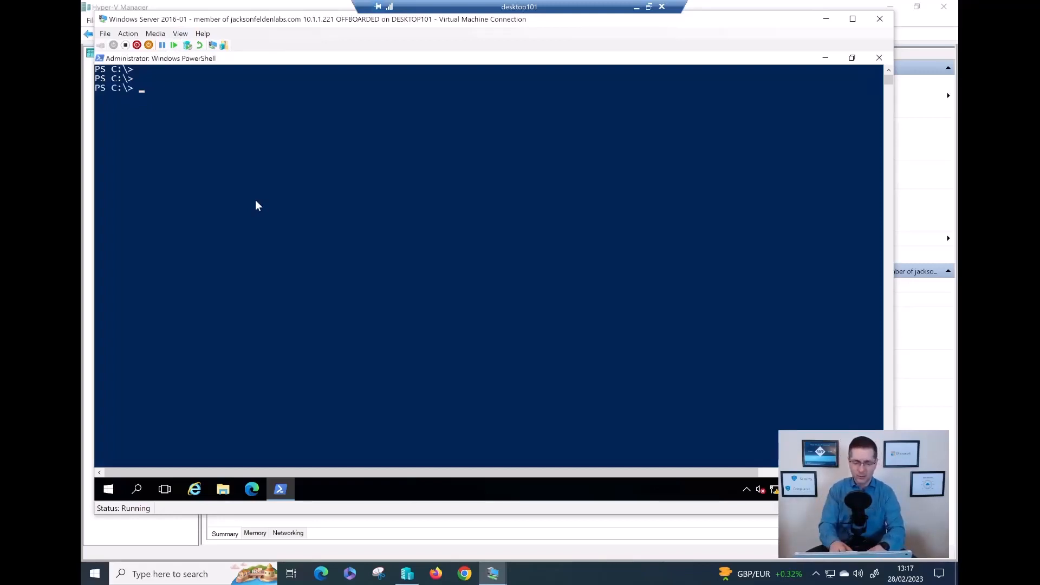
Force a full Group Policy update on the member server with gpupdate /force.
text(gpupdate )
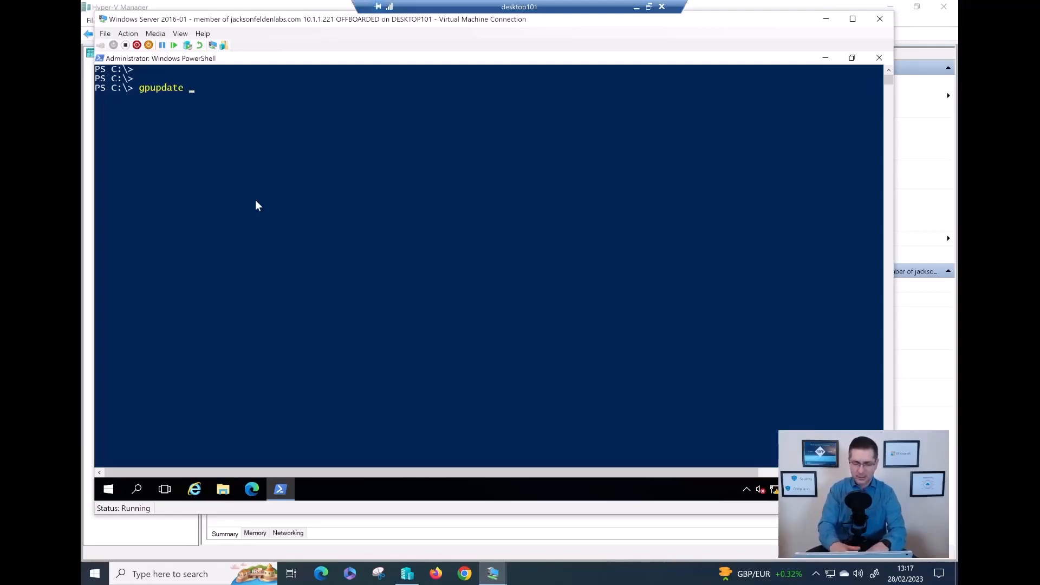
text(/foce)
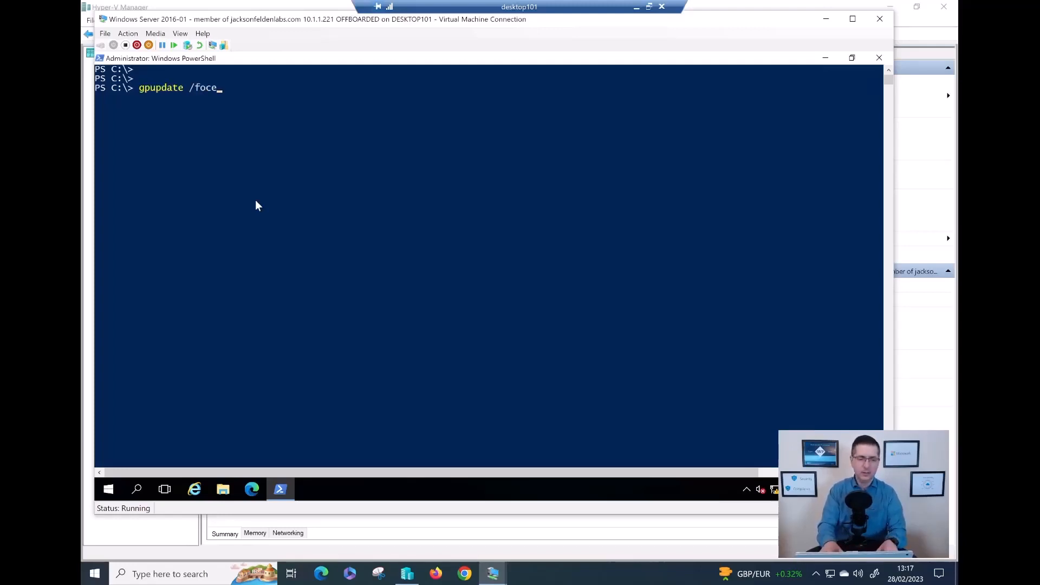
key(Return)
key(Up)
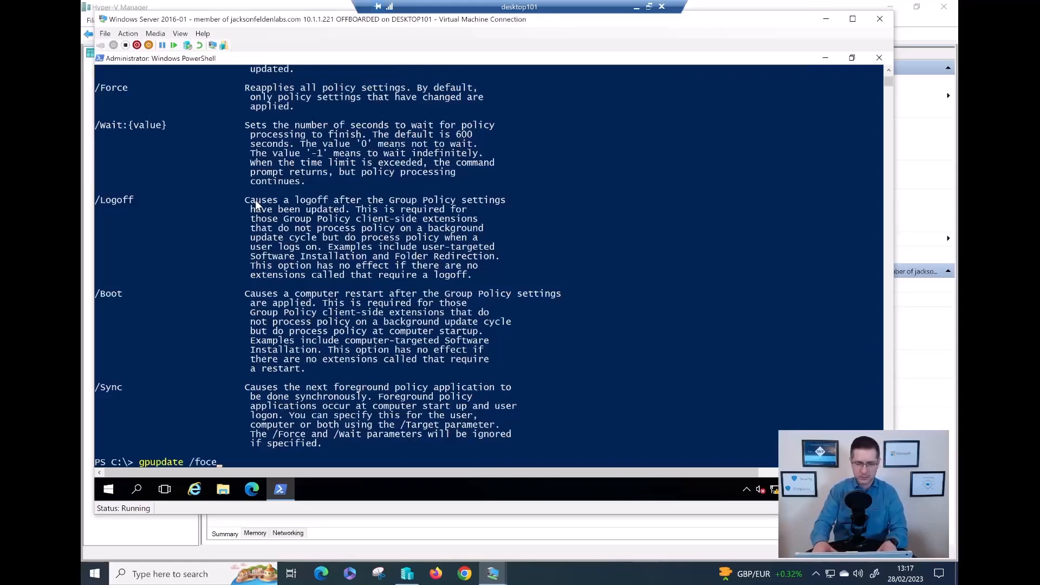
key(BackSpace)
key(BackSpace)
text(rce)
key(Return)
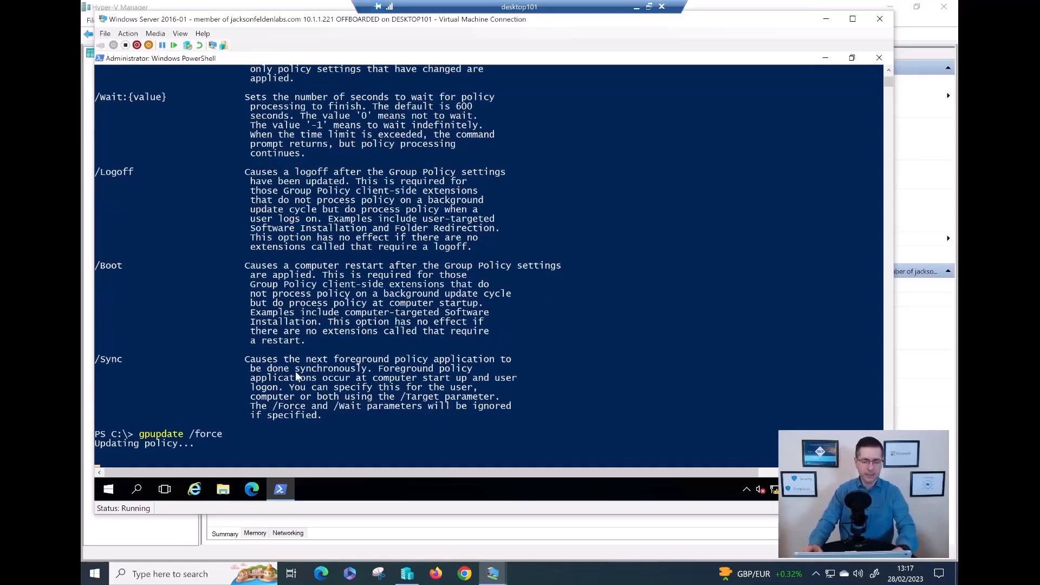
key(ctrl+1)
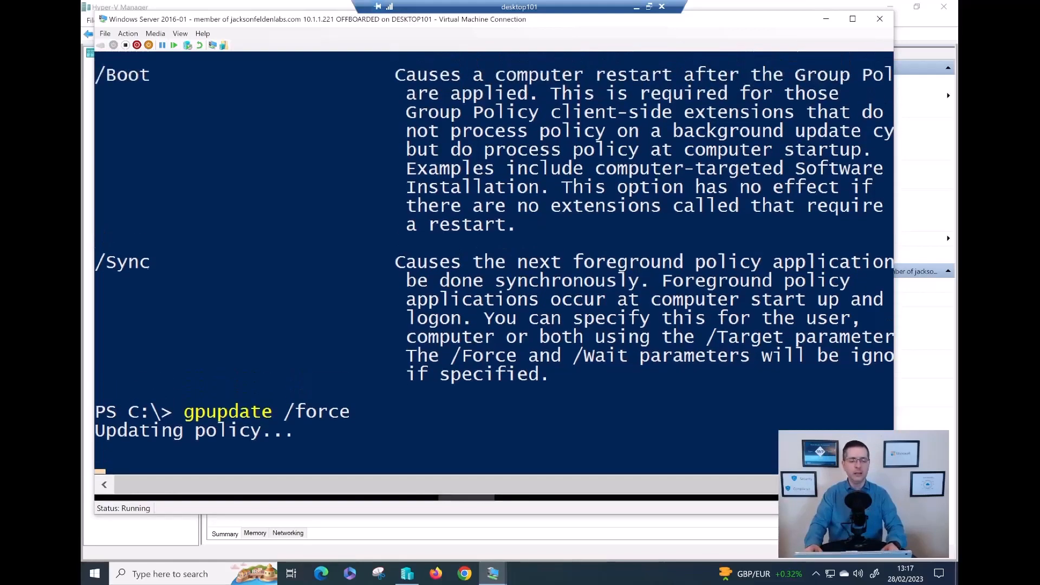
key(Escape)
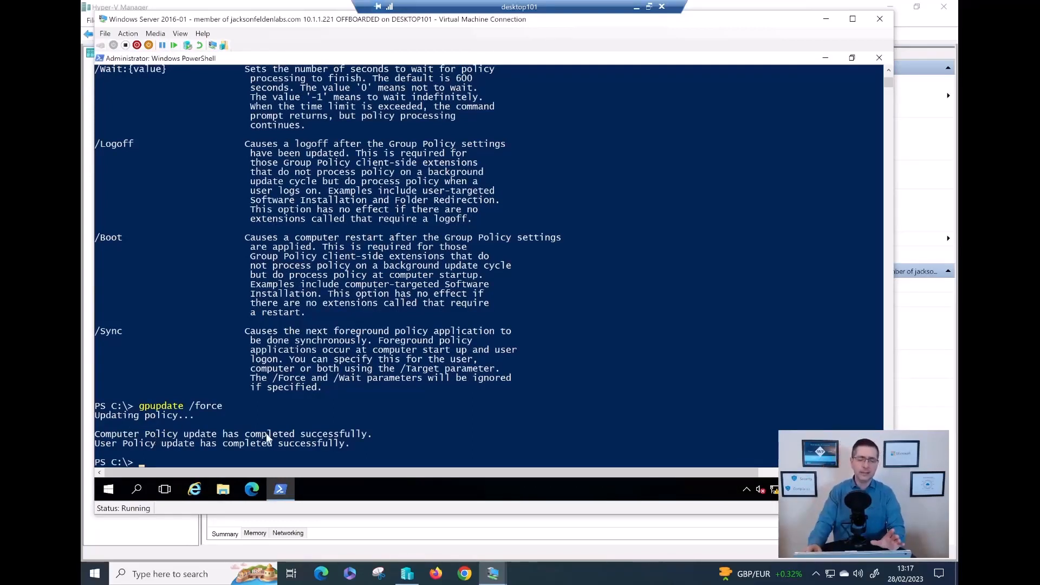
Clear the console and list the server's Defender preferences with Get-MpPreference.
text(cls)
key(Return)
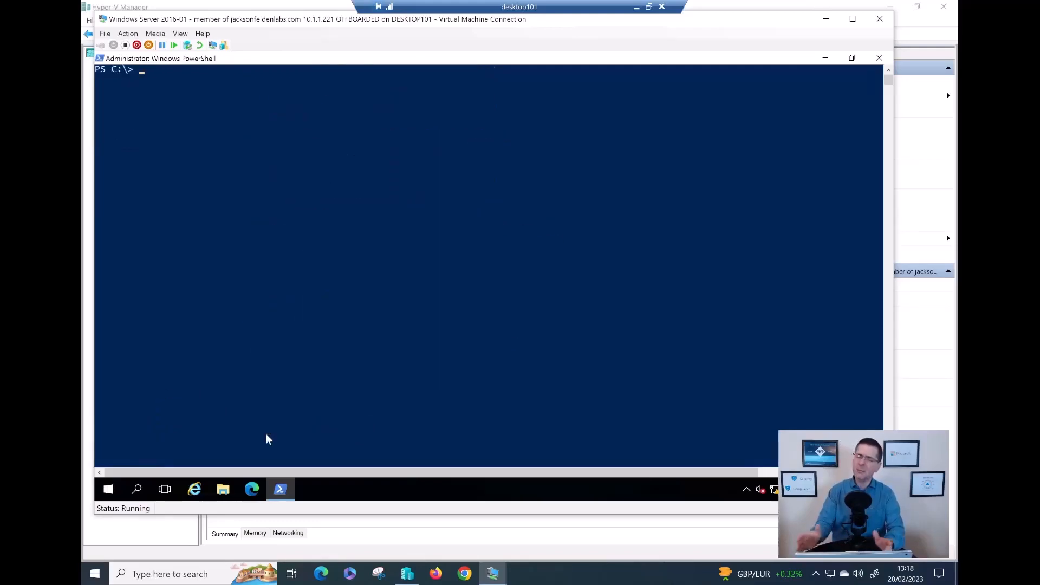
key(Return)
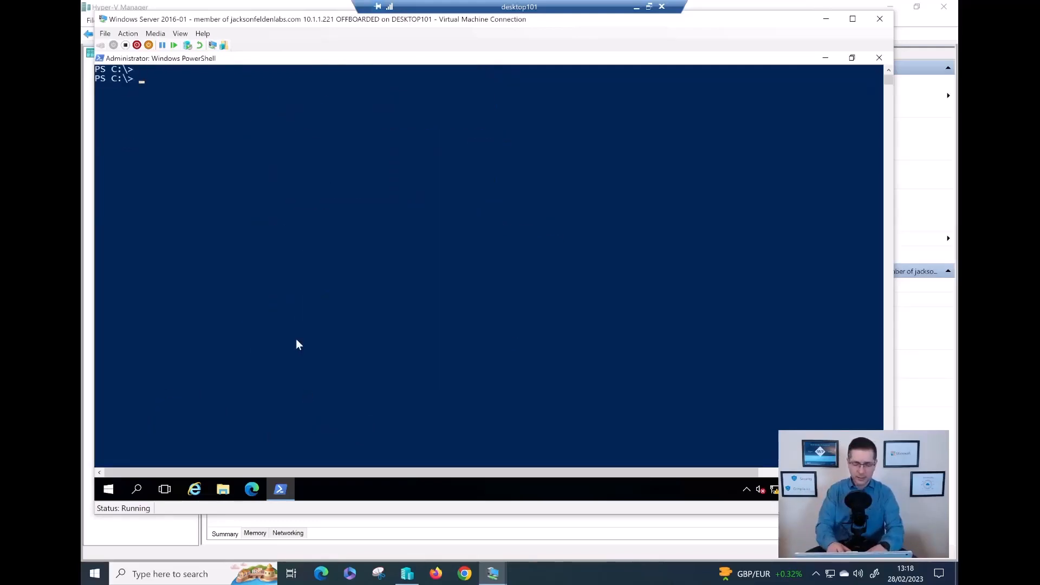
text(get-m)
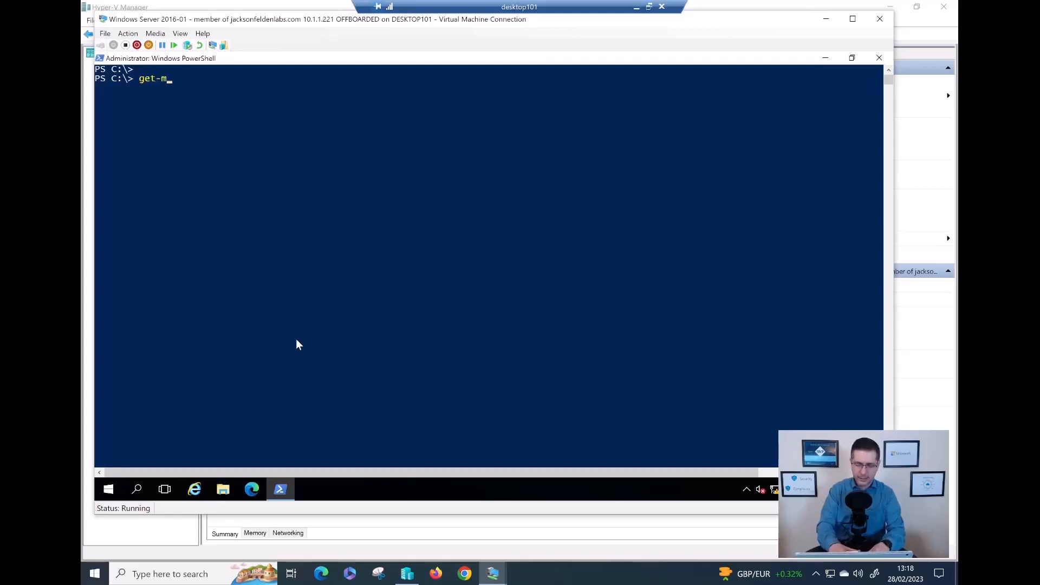
text(pref)
key(Tab)
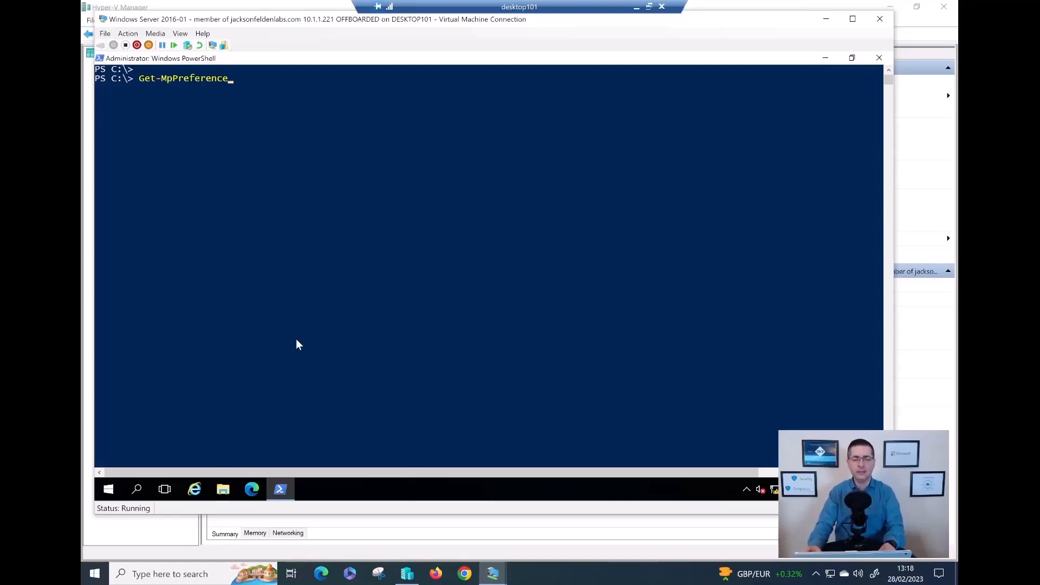
key(Return)
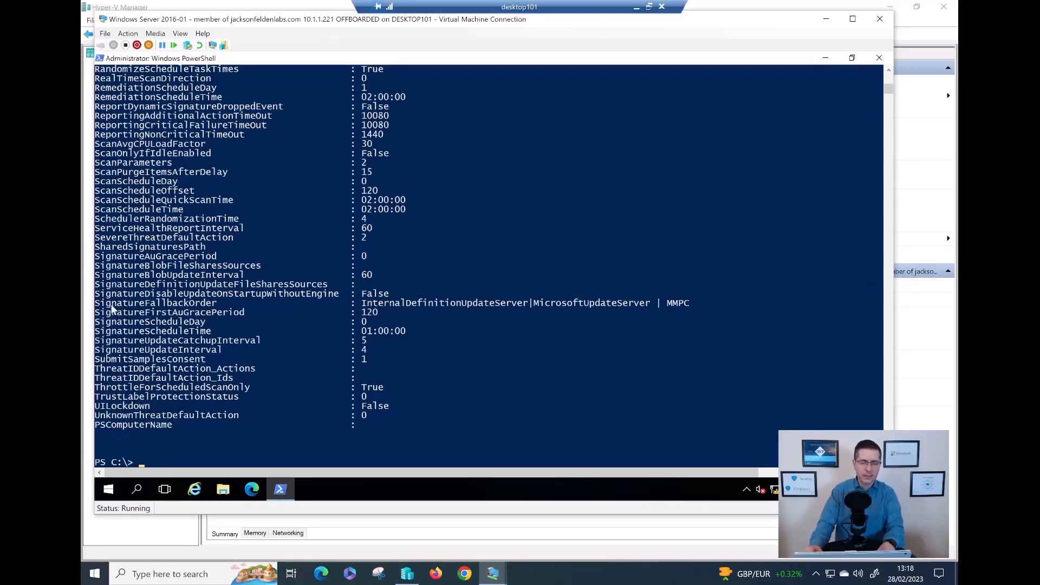
Examine the SignatureFallbackOrder sources and the ExclusionPath and ExclusionProcess entries in the Defender preferences output.
drag(102, 306, 302, 306)
drag(397, 310, 443, 304)
click(442, 313)
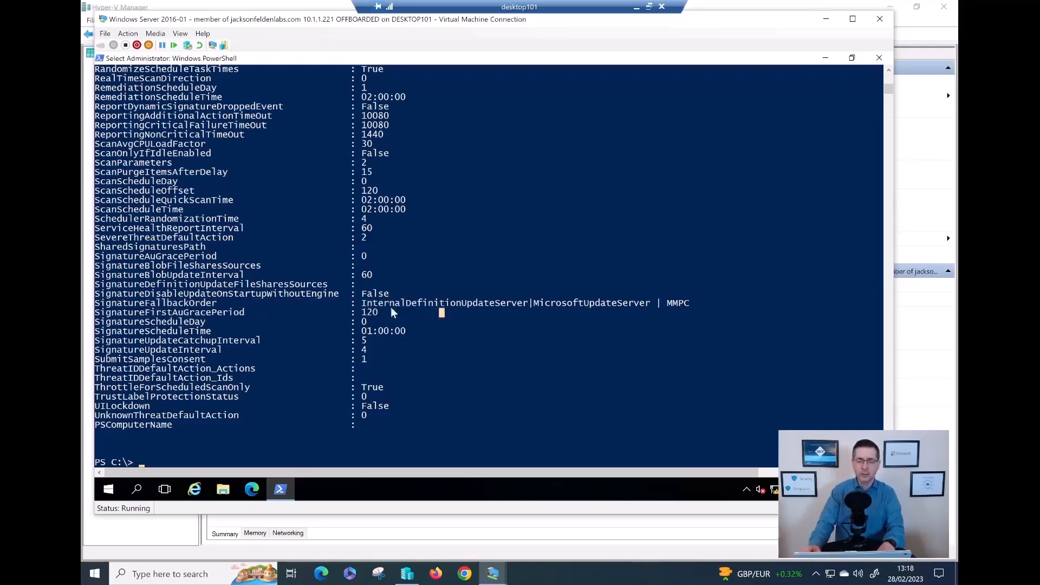
click(360, 303)
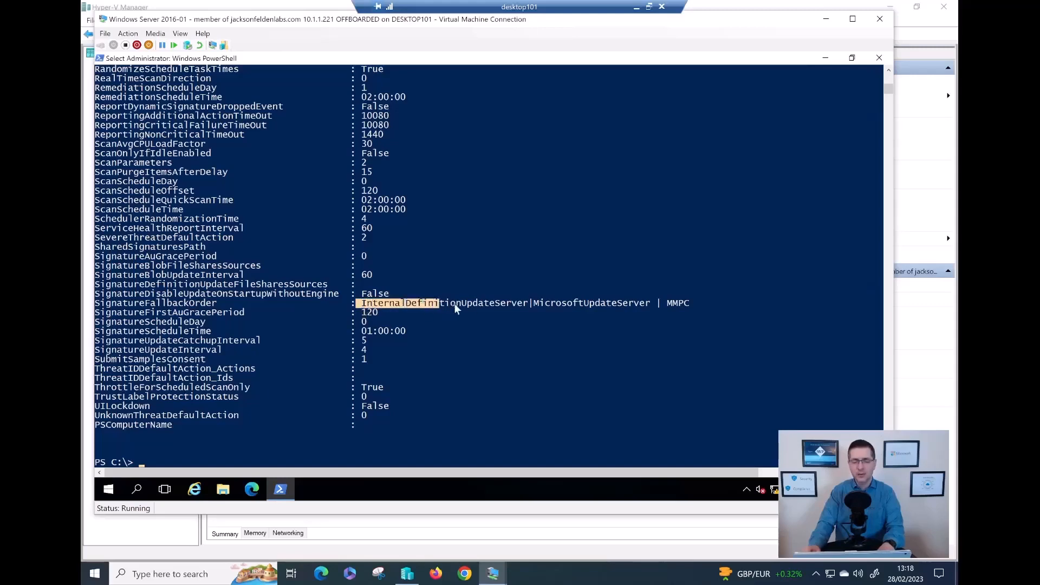
drag(509, 306, 640, 312)
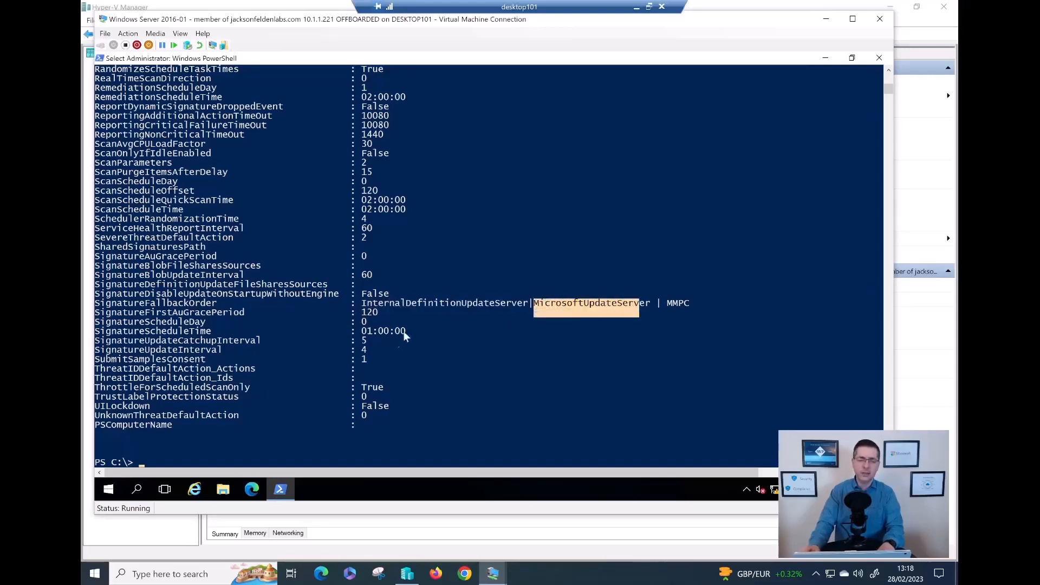
scroll(391, 341, up, 9)
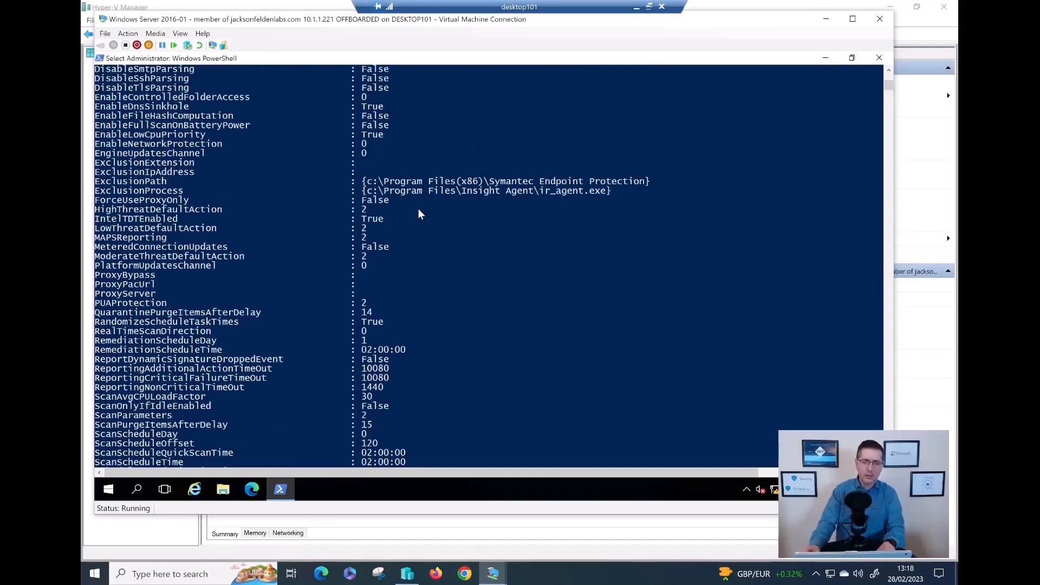
drag(366, 182, 644, 186)
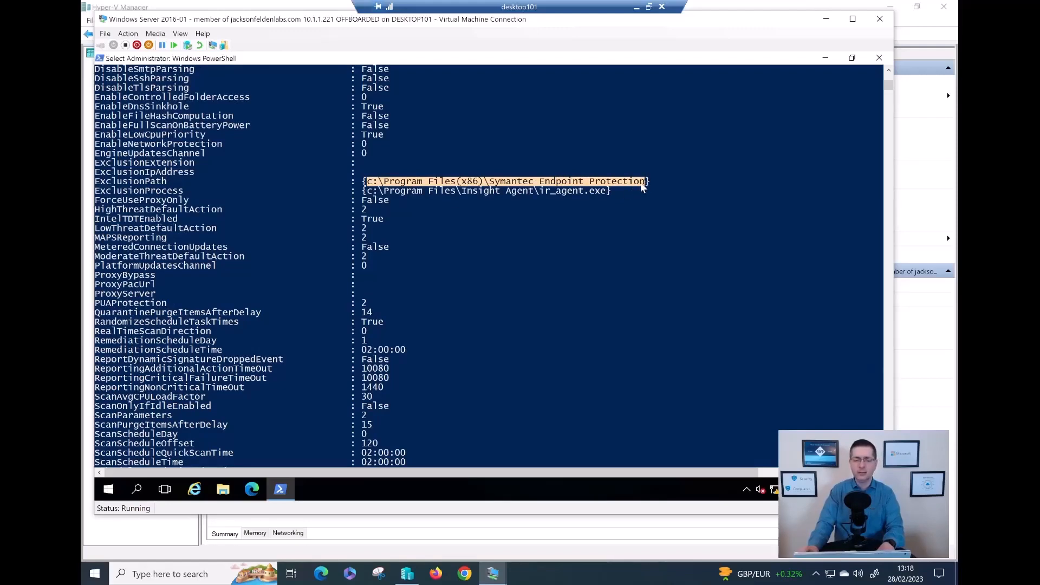
drag(603, 191, 535, 190)
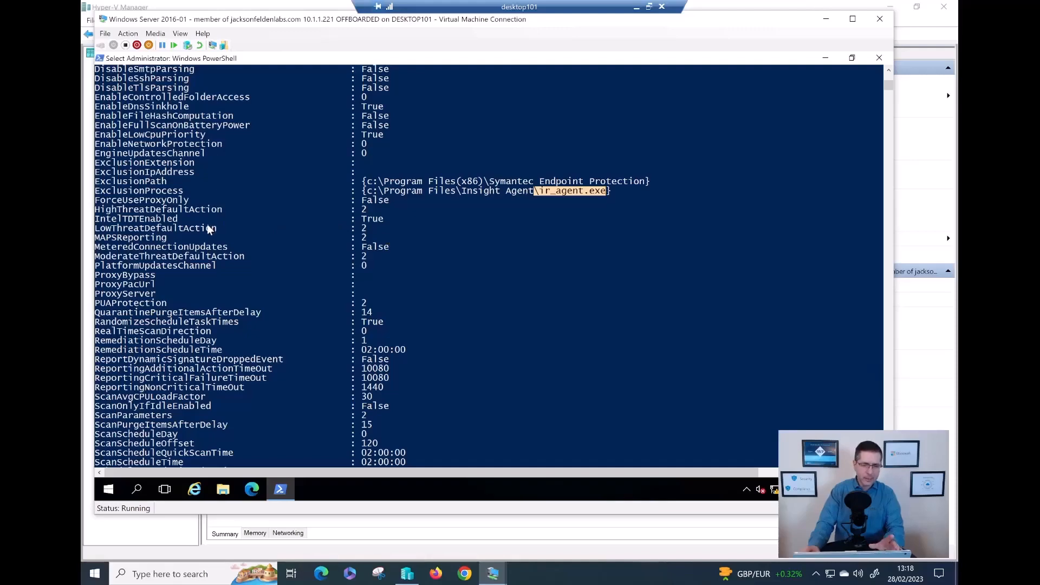
Examine AttackSurfaceReductionRules_Actions and AttackSurfaceReductionRules_Ids near the start of the Get-MpPreference output.
scroll(207, 224, up, 2)
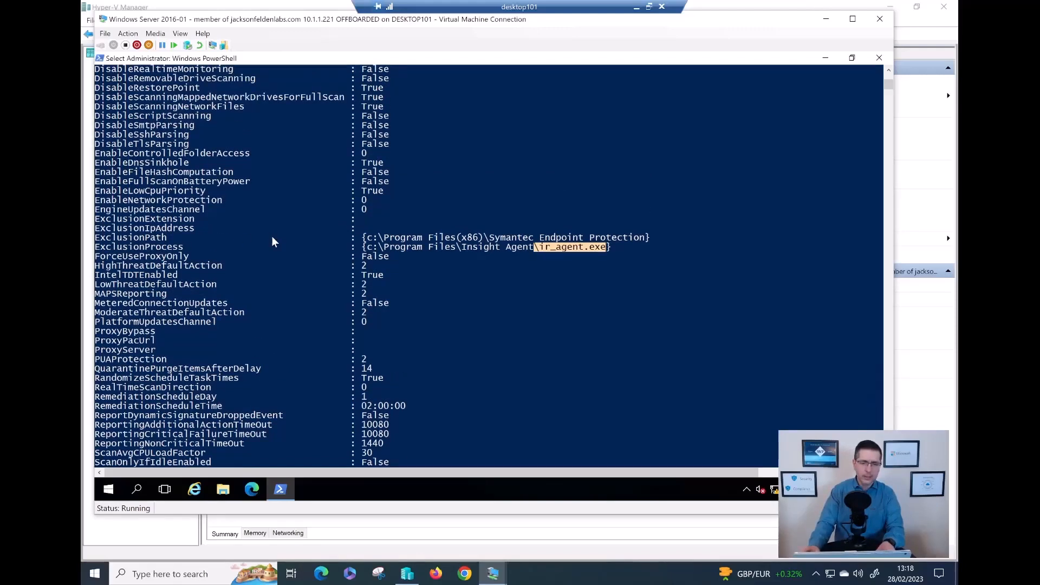
scroll(273, 238, up, 8)
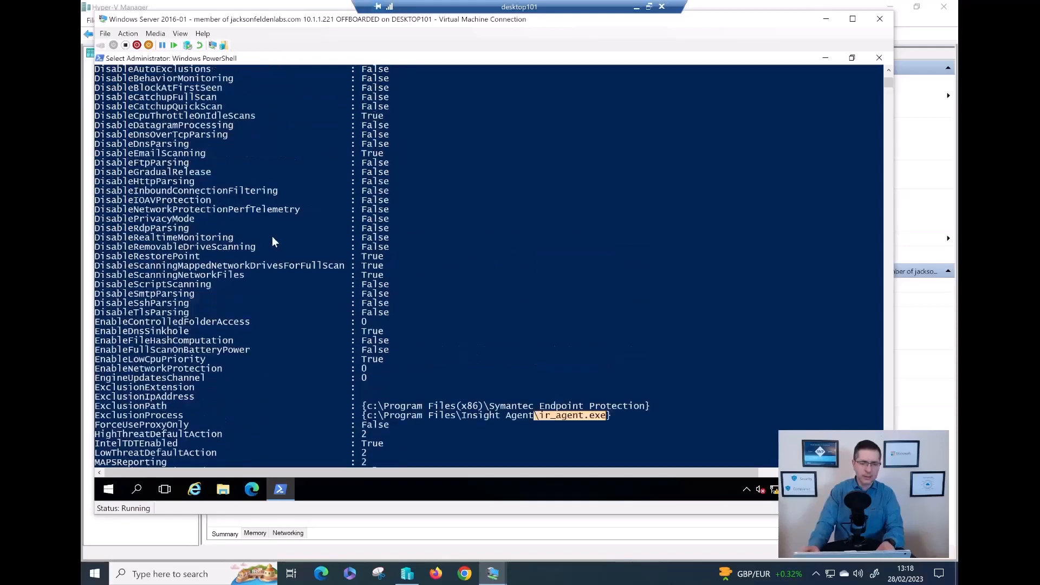
scroll(274, 233, up, 5)
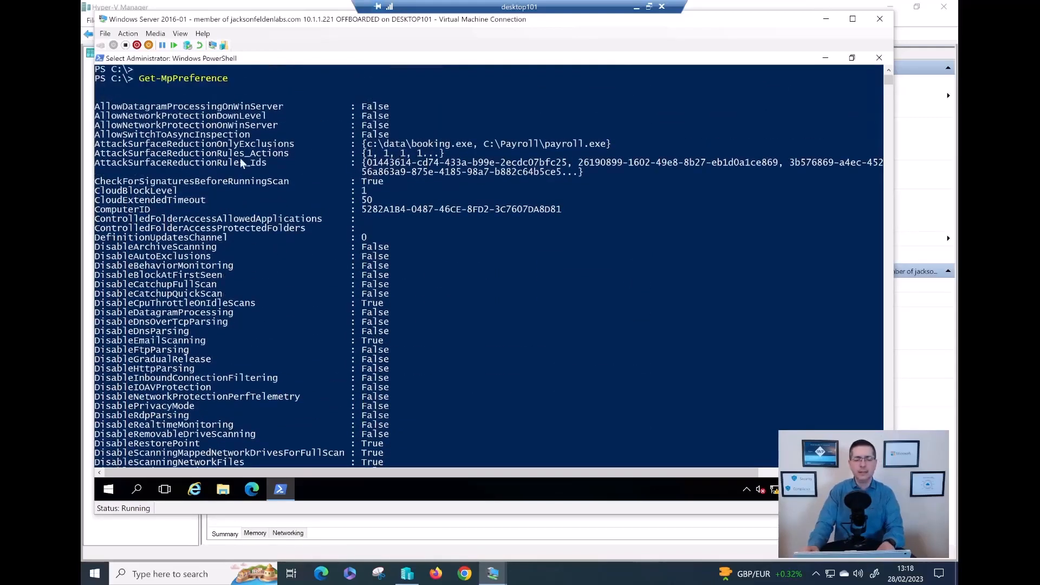
drag(95, 154, 271, 155)
drag(363, 154, 435, 154)
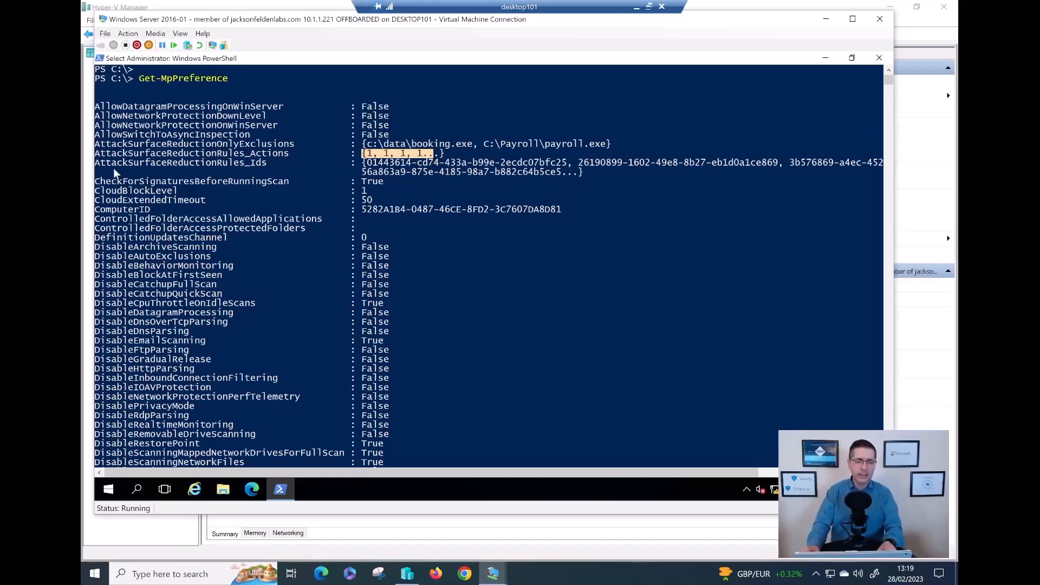
drag(112, 164, 277, 165)
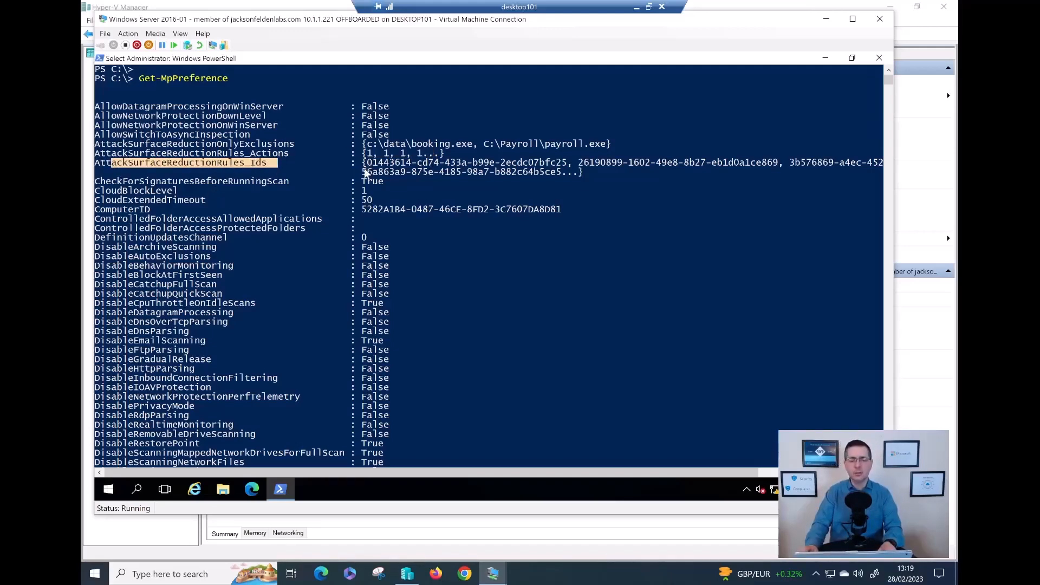
drag(366, 164, 563, 164)
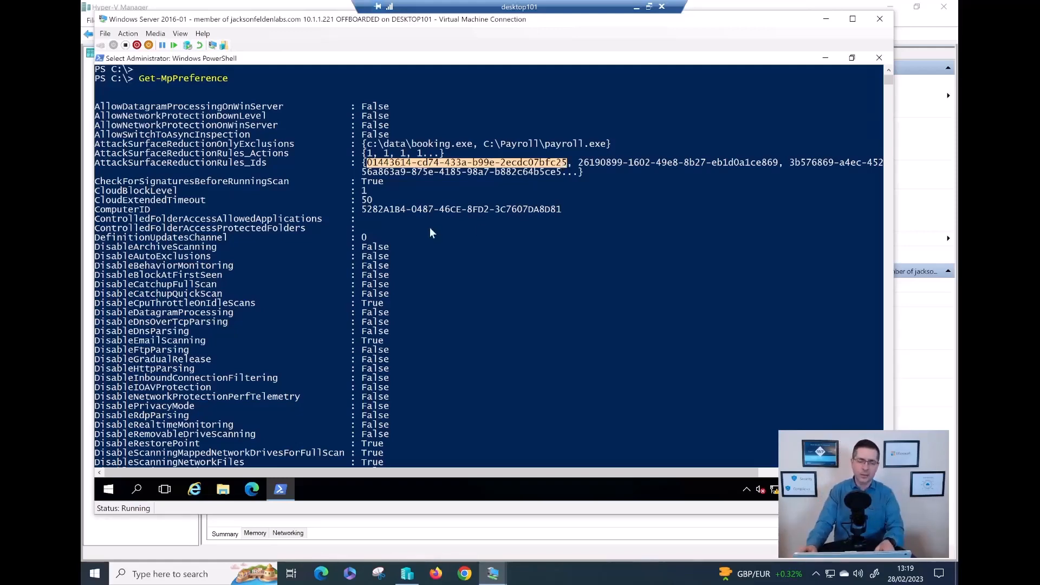
scroll(431, 226, down, 5)
scroll(435, 232, down, 1)
scroll(434, 232, up, 6)
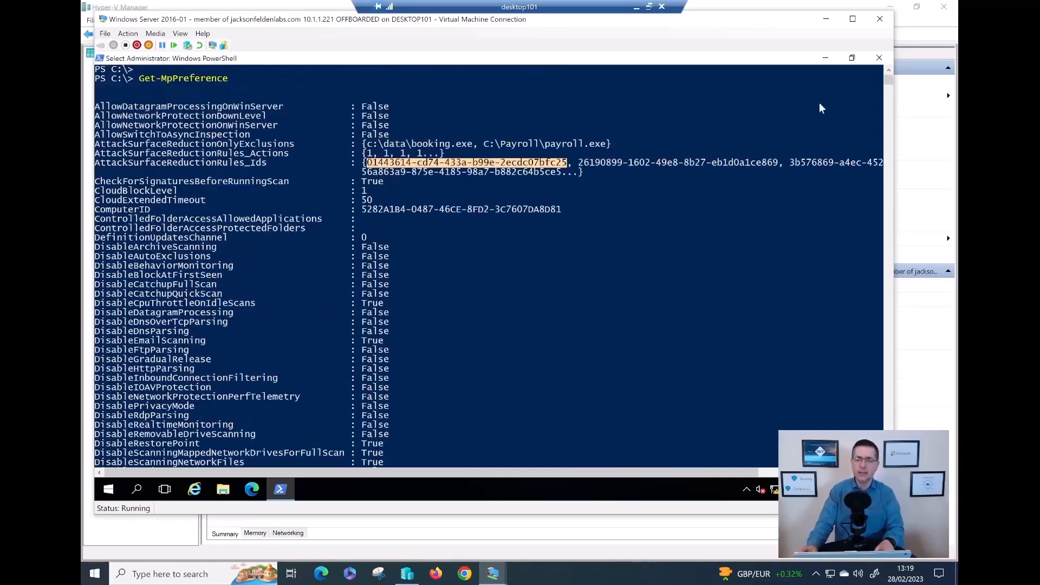
Minimize PowerShell and open the Resultant Set of Policy console with rsop.msc.
click(825, 58)
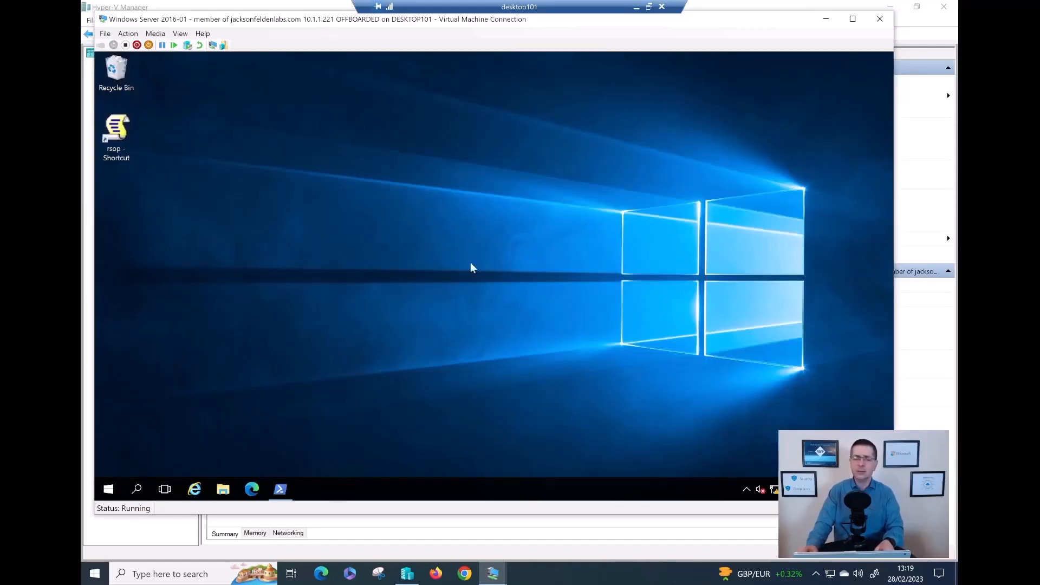
click(108, 490)
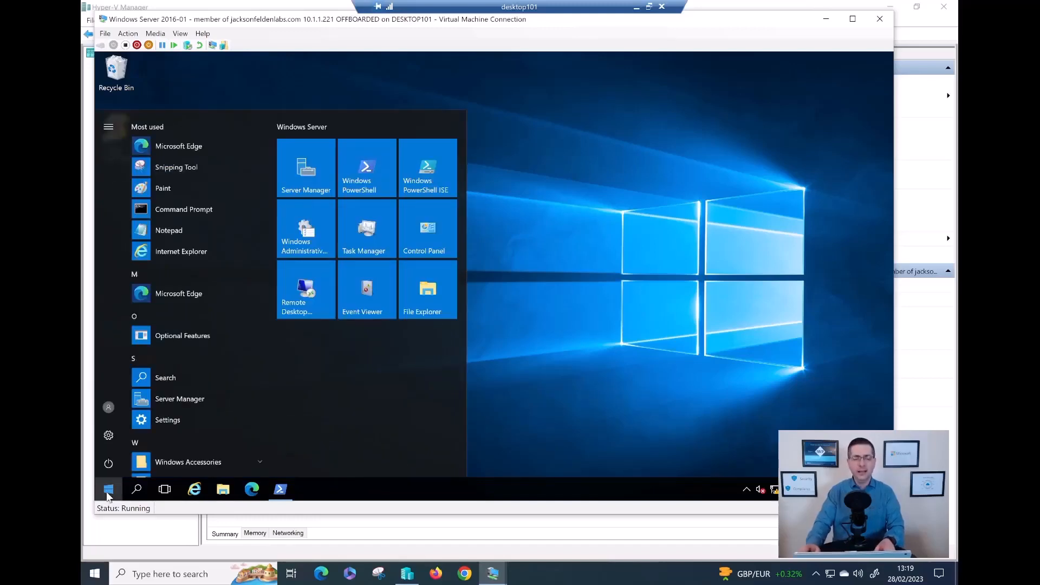
text(rs)
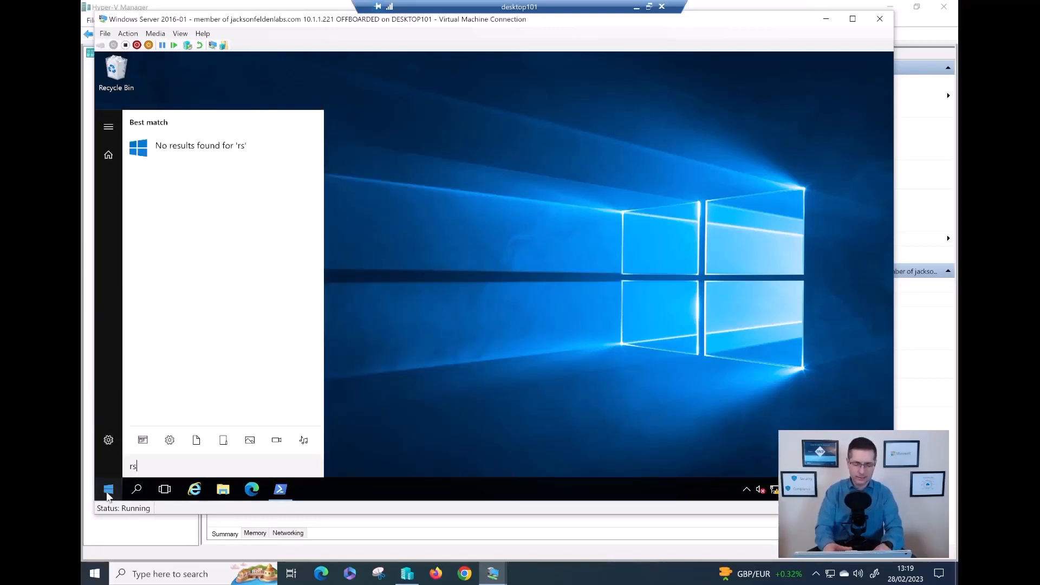
text(op.msc)
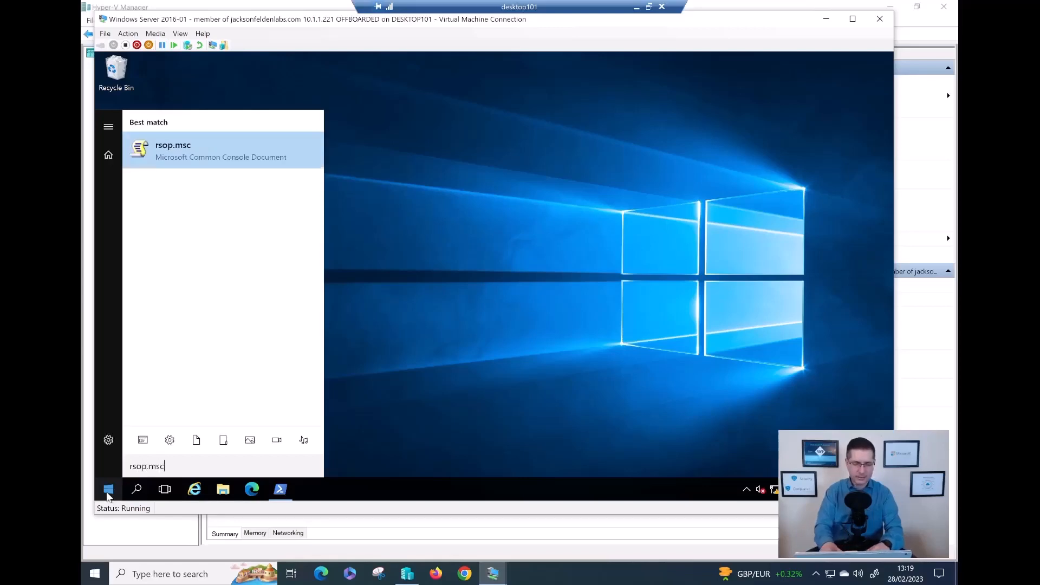
key(Return)
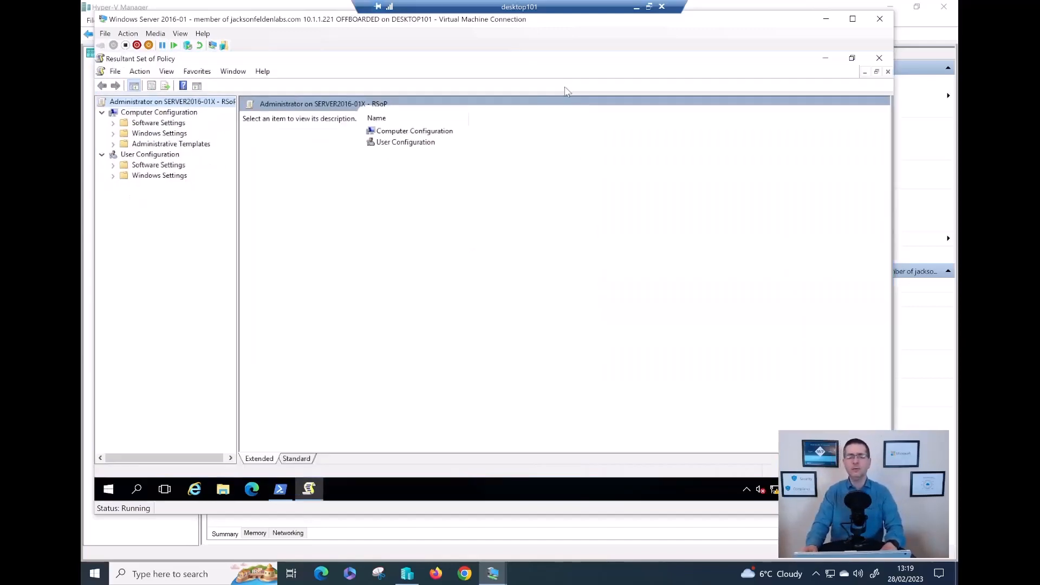
Show the standard view, widen the console tree and expand Administrative Templates under Computer Configuration.
click(560, 77)
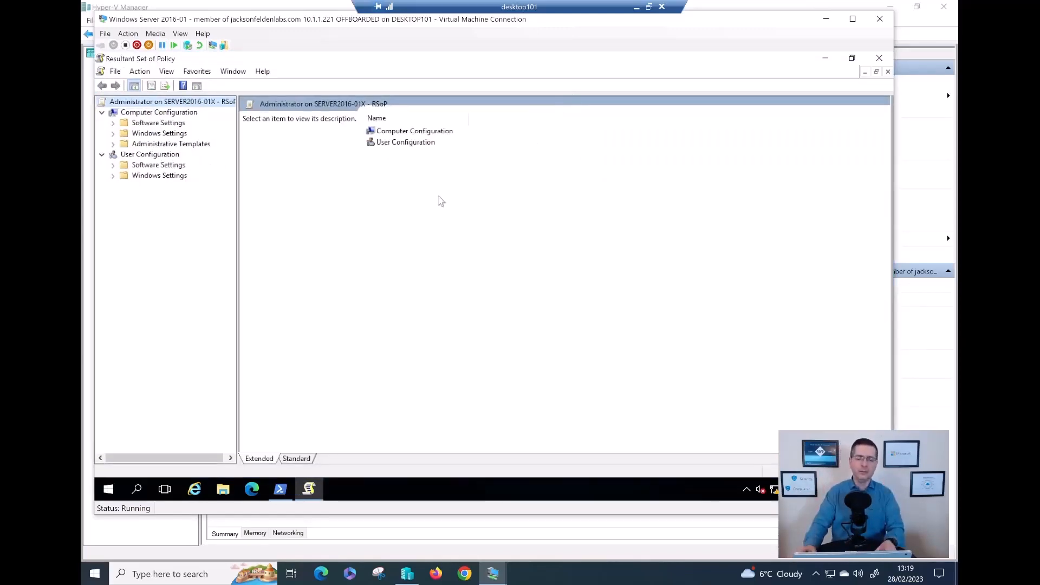
click(295, 460)
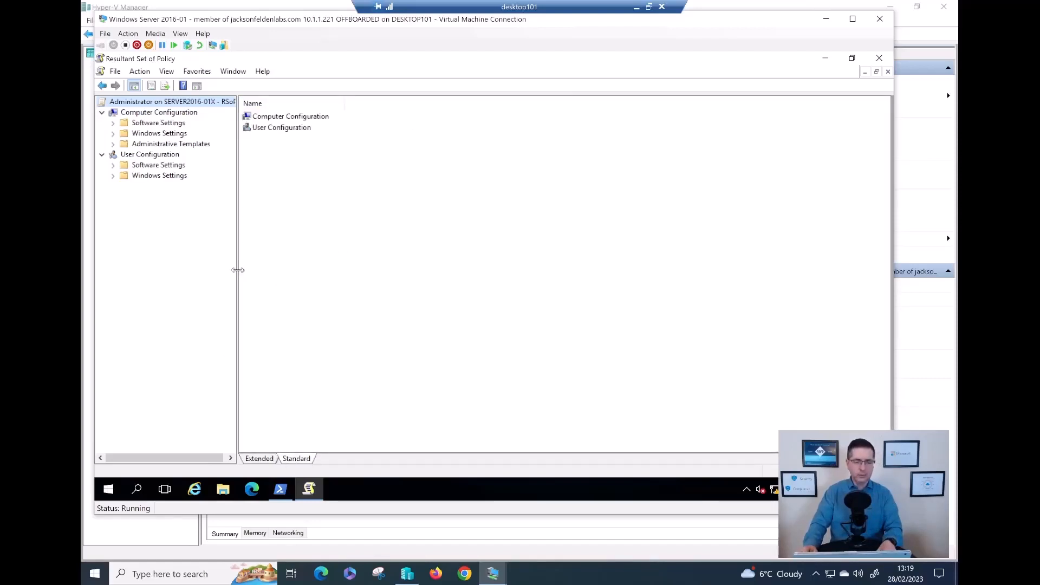
drag(237, 270, 323, 269)
double_click(194, 142)
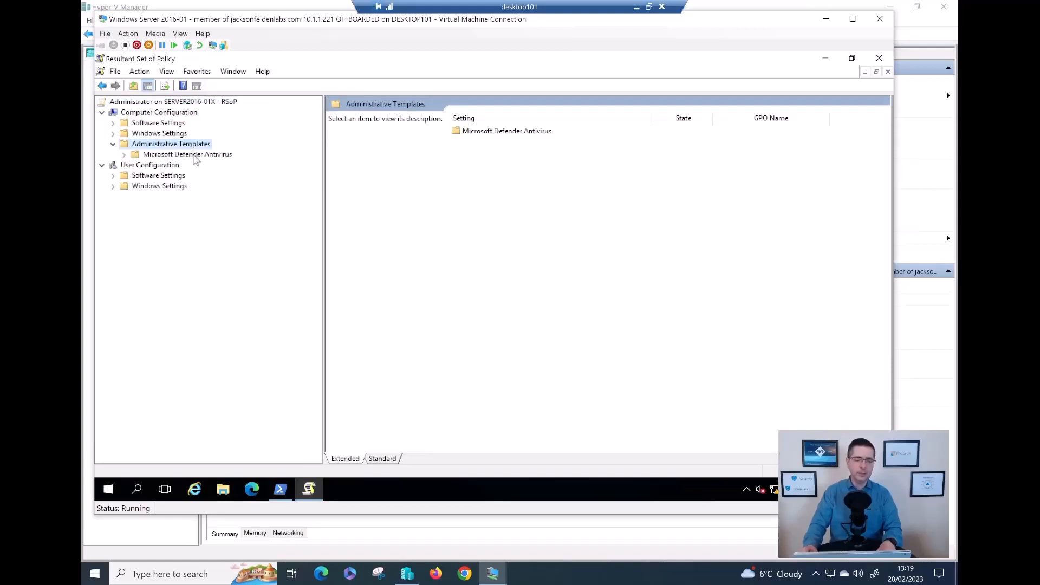
Expand Microsoft Defender Antivirus and examine the state and source GPO of the "Turn off Microsoft Defender Antivirus" setting.
double_click(195, 156)
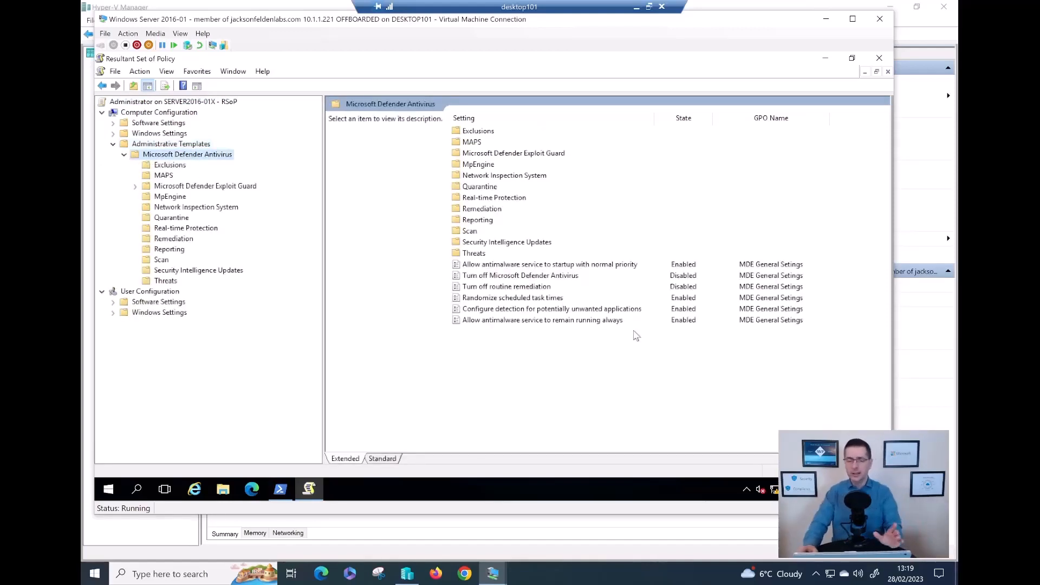
click(481, 278)
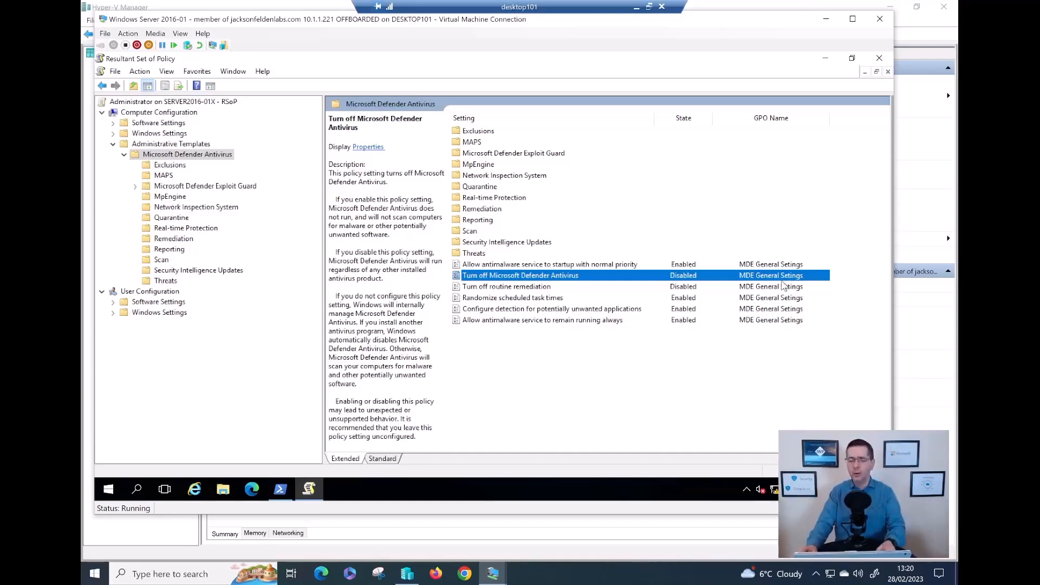
click(681, 285)
click(680, 279)
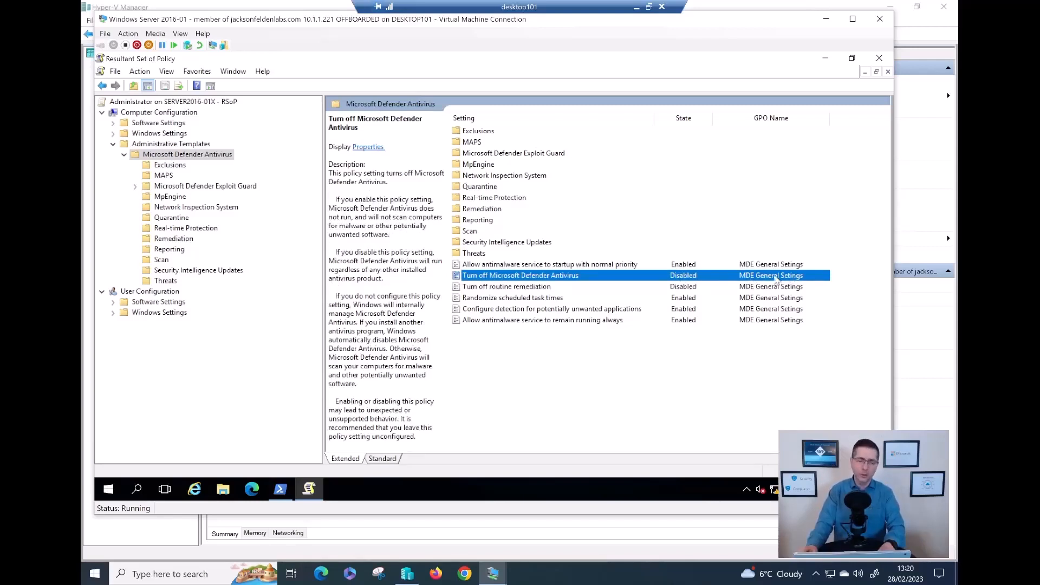
Inspect the rule IDs, values and source GPO in the Configure Attack Surface Reduction rules setting under Microsoft Defender Exploit Guard, then close its dialogs.
double_click(210, 187)
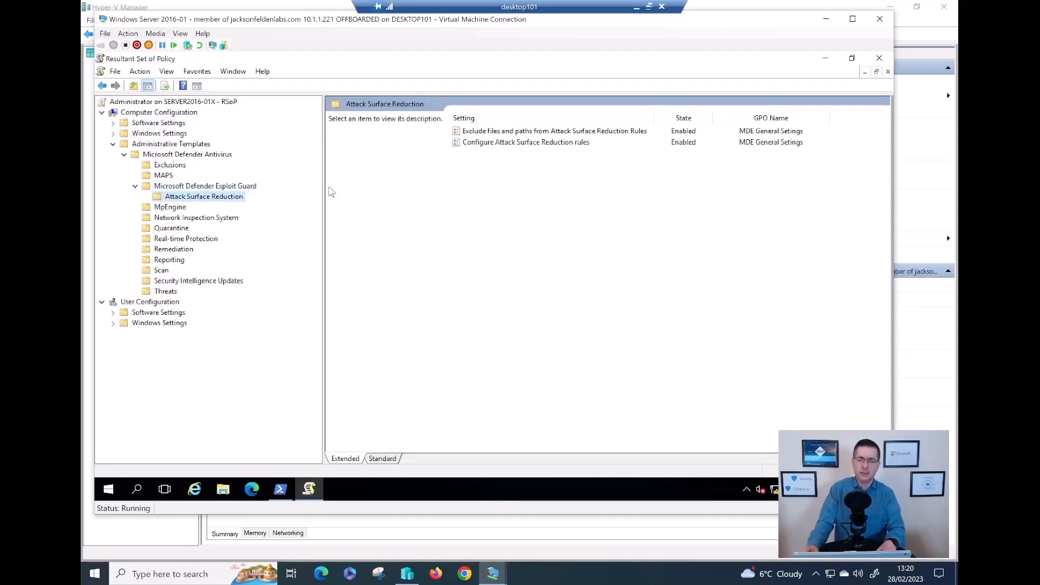
double_click(539, 145)
click(517, 245)
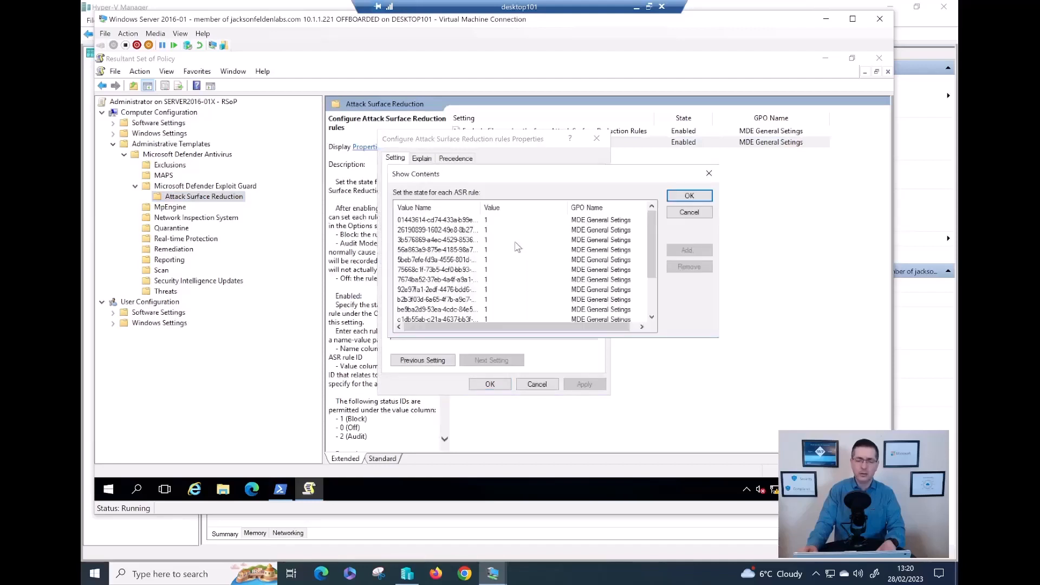
drag(480, 207, 536, 207)
click(474, 231)
click(475, 258)
click(475, 270)
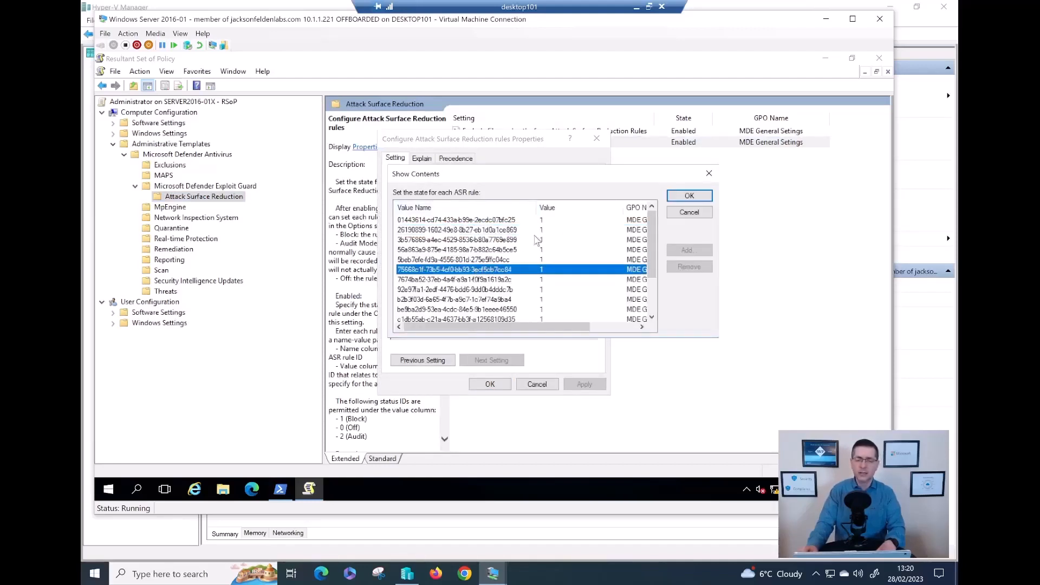
drag(520, 327, 564, 327)
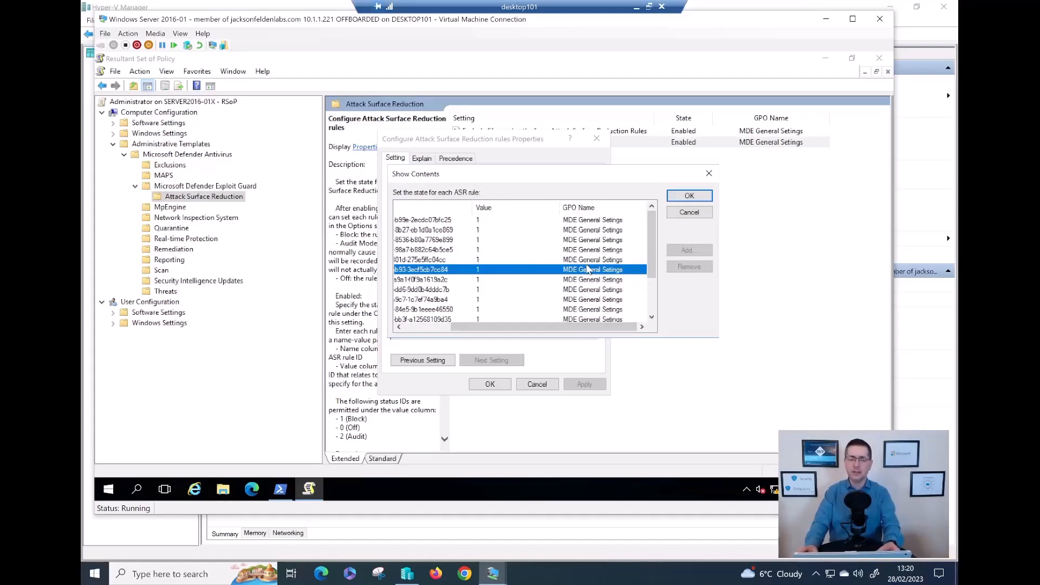
key(Escape)
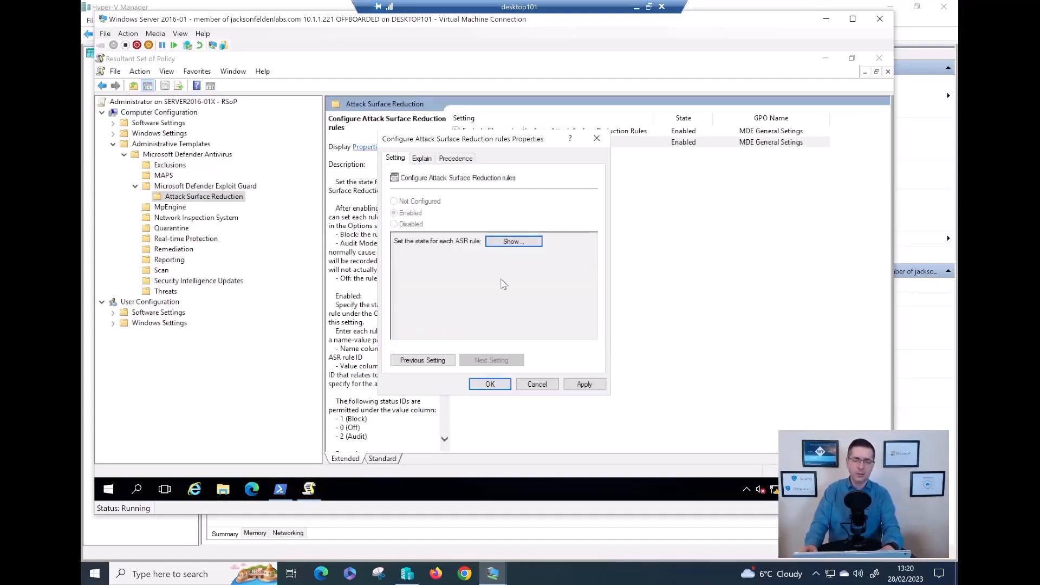
key(Escape)
Review the Scan policies, checking the descriptions of the maximum CPU utilization and daily quick scan time settings.
click(165, 270)
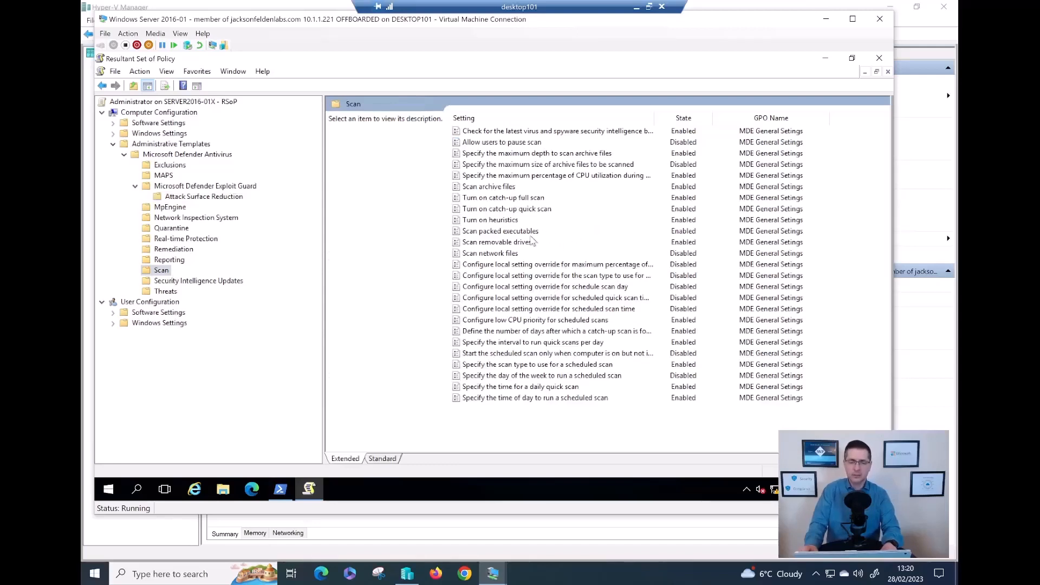
click(513, 177)
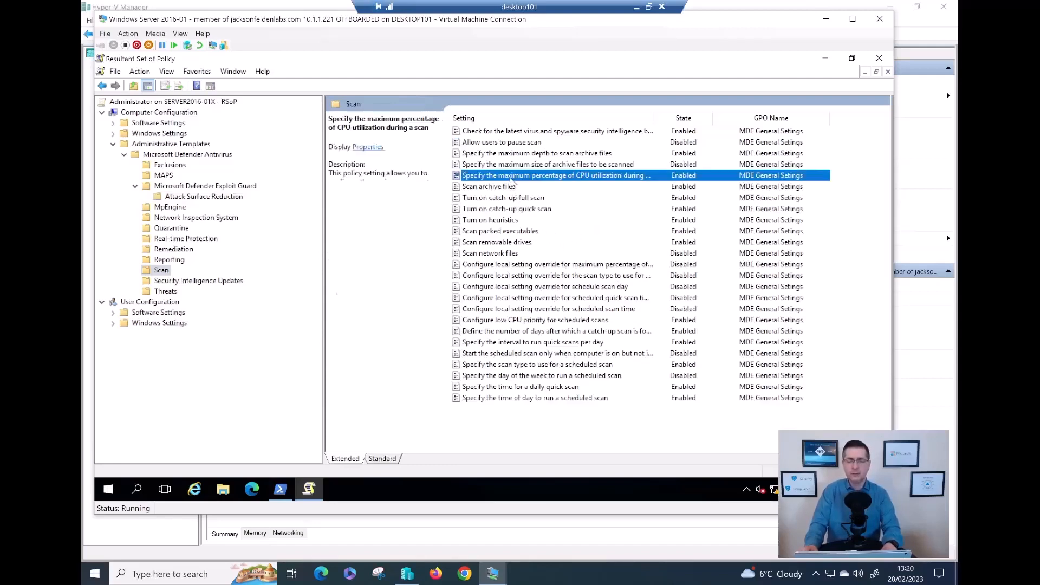
click(502, 390)
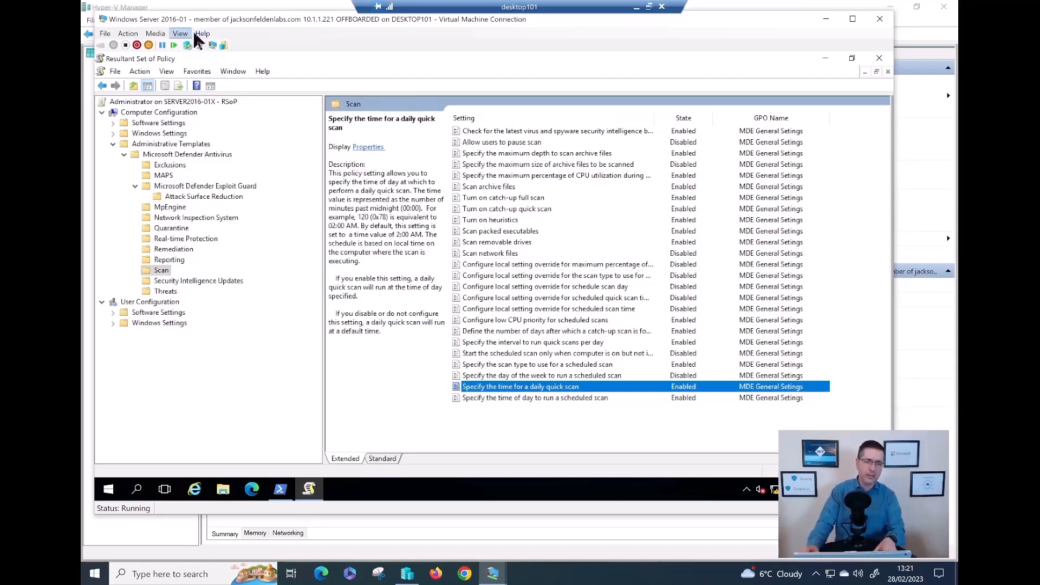
Check the server's Windows version with winver.
click(111, 492)
text(winver)
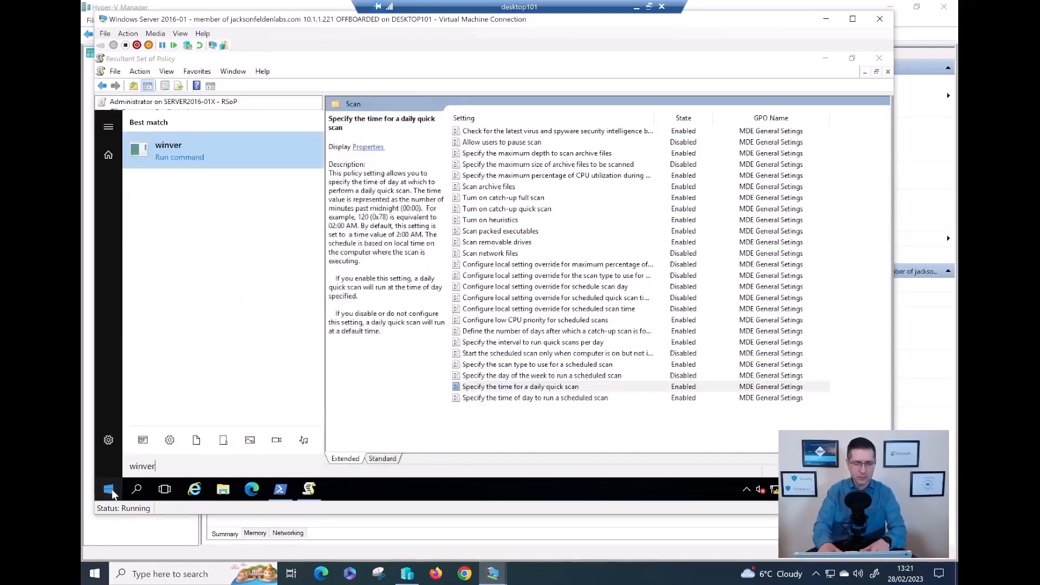
key(Return)
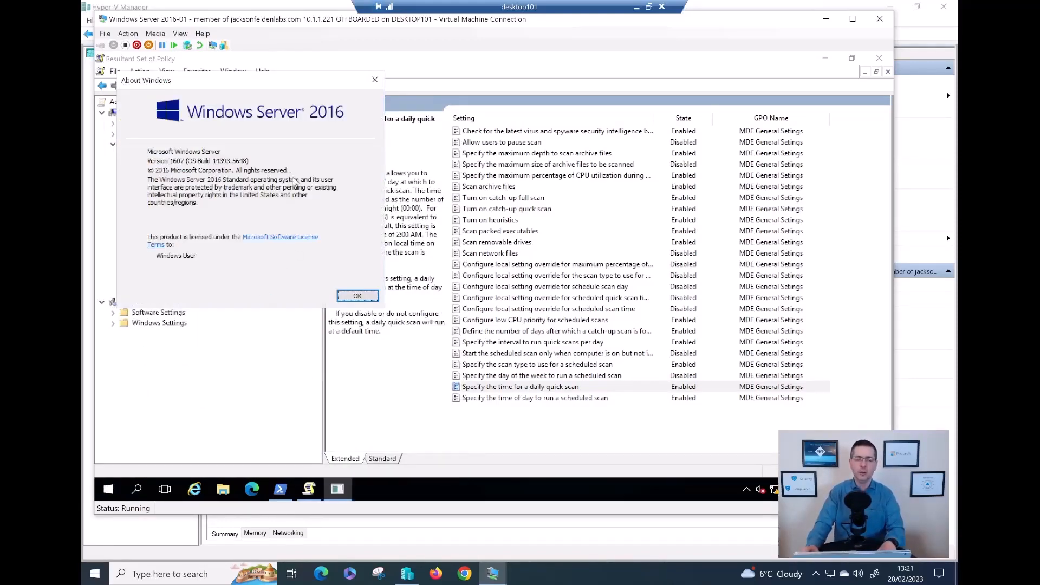
Minimize the remote desktop session, switch to the Central Store article in Edge and examine its title and Administrative Templates download links.
click(637, 8)
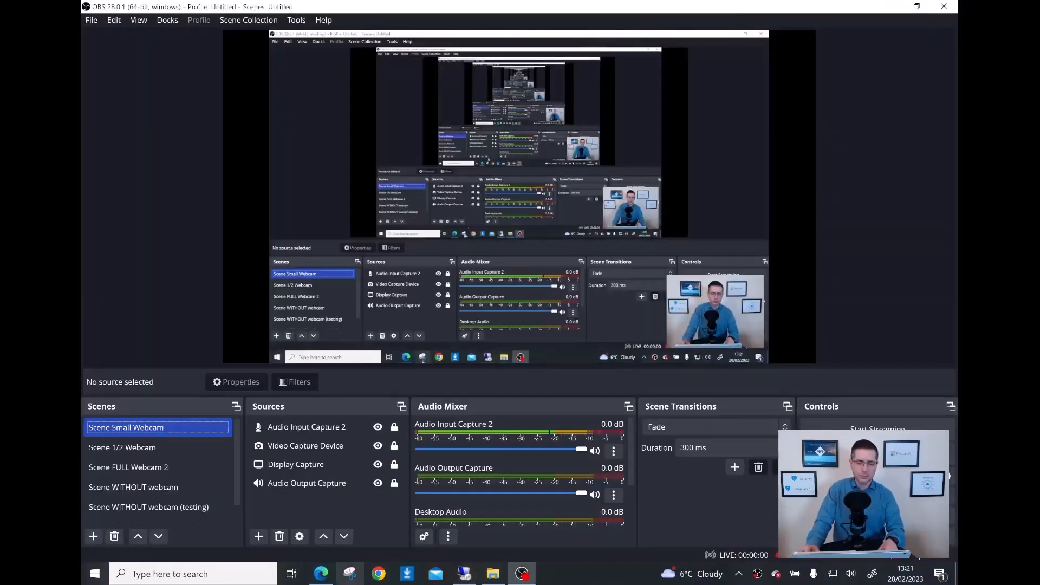
click(321, 573)
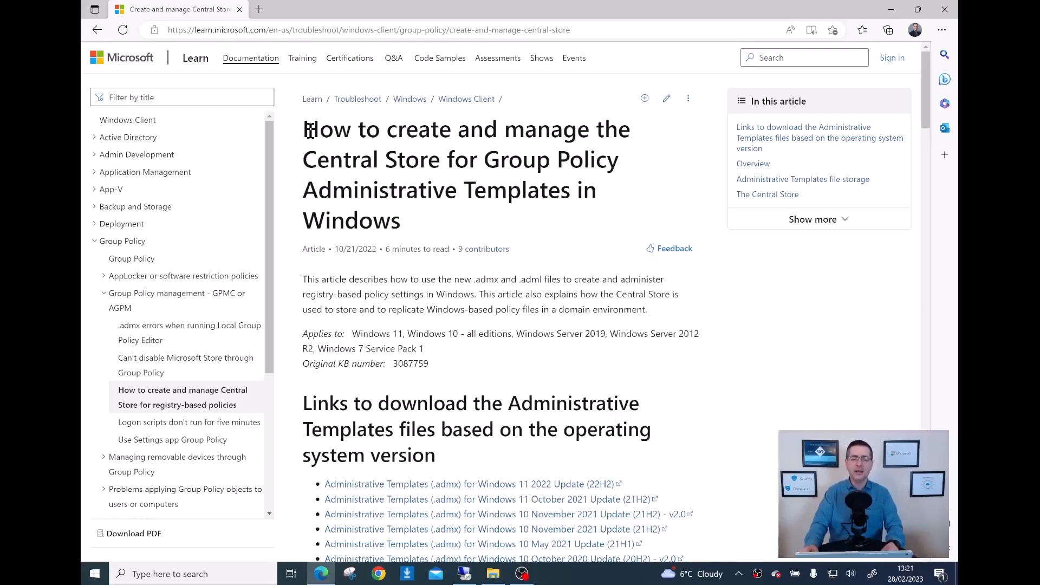
drag(310, 130, 399, 140)
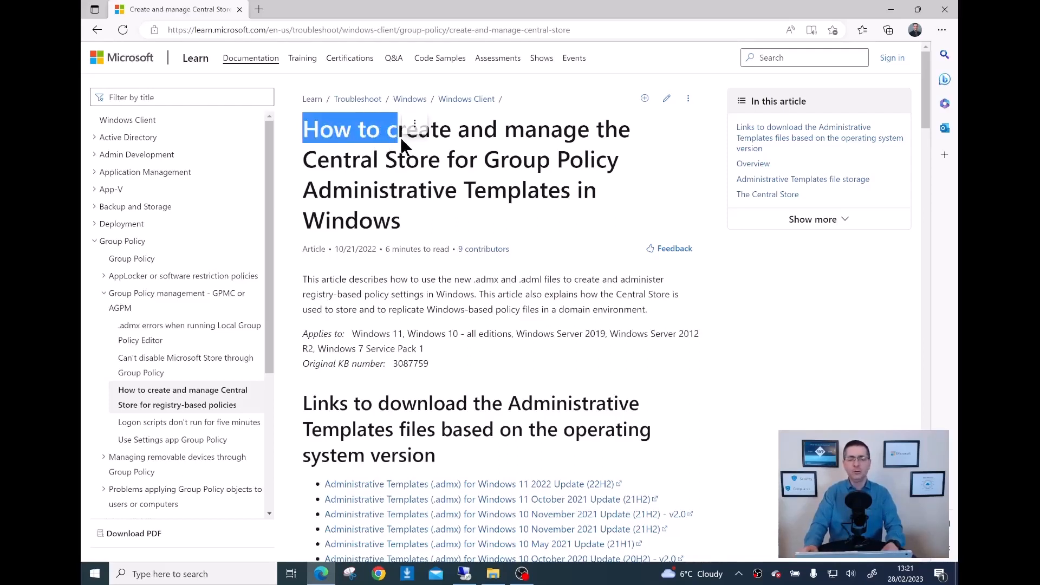
drag(319, 161, 406, 162)
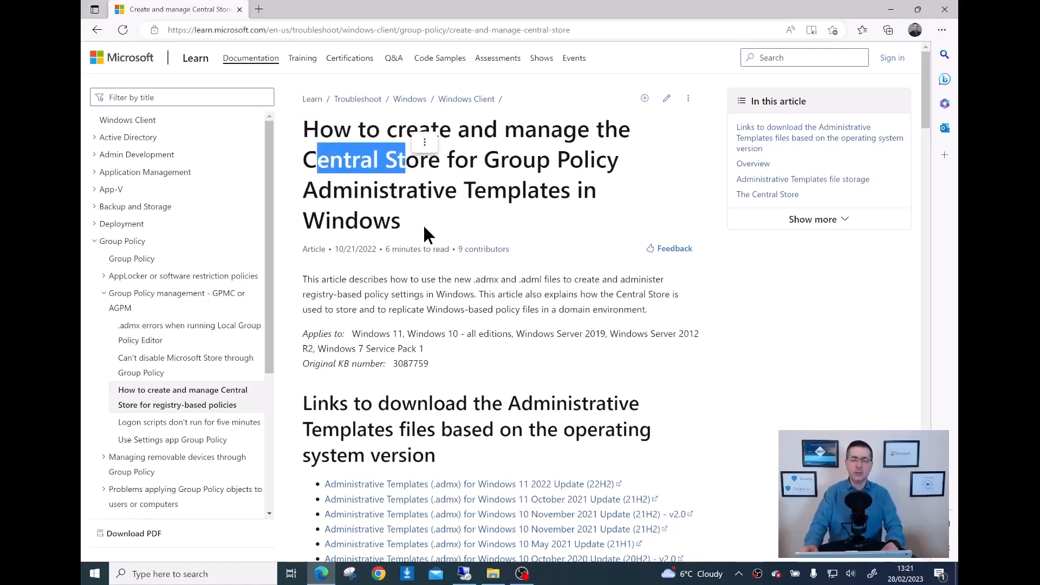
scroll(424, 233, down, 6)
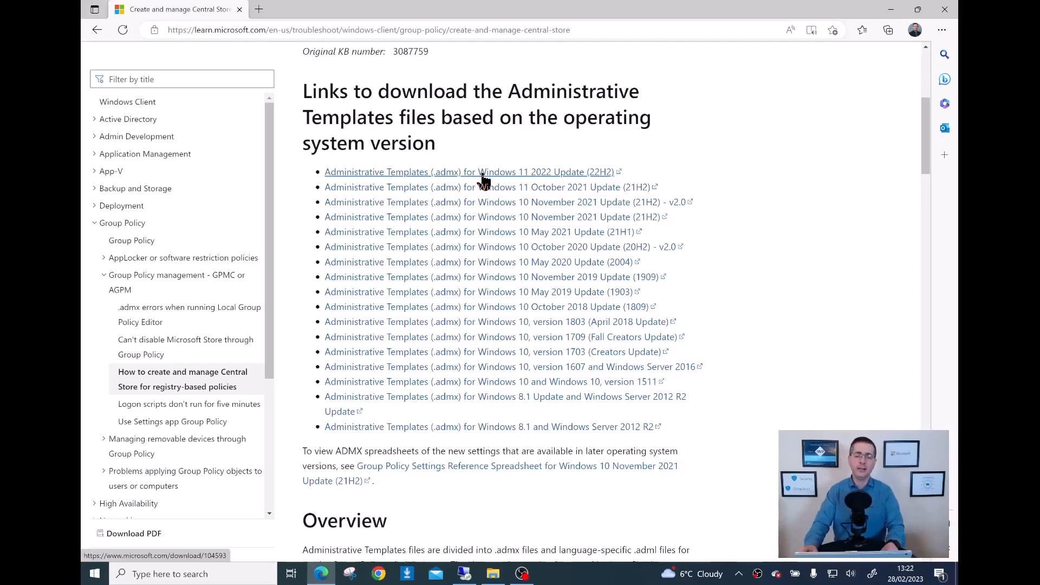
Read the article's Overview and Central Store sections, including the SYSVOL PolicyDefinitions path and the instructions for copying template files.
scroll(482, 179, down, 7)
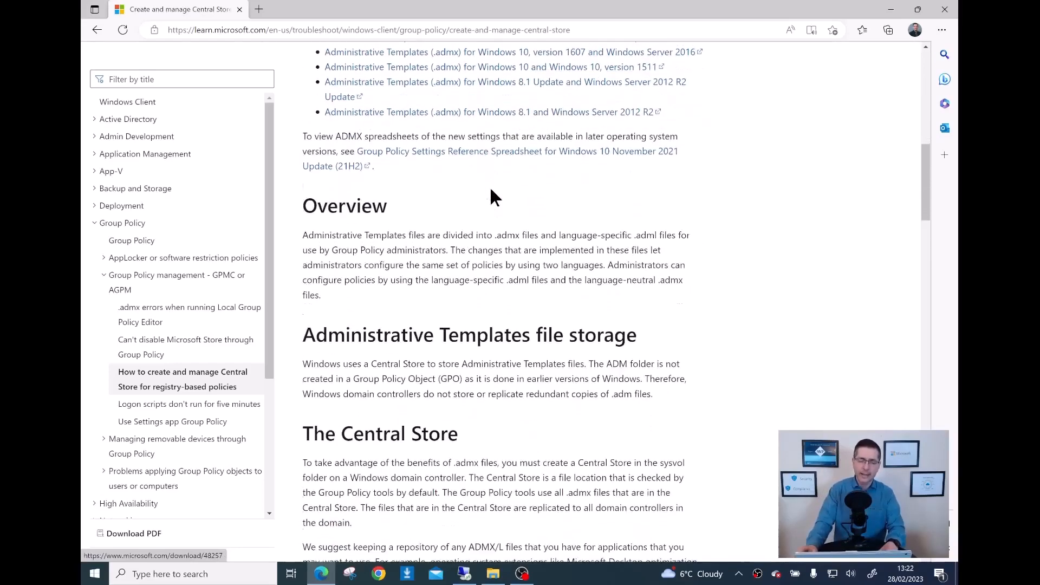
drag(347, 178, 395, 208)
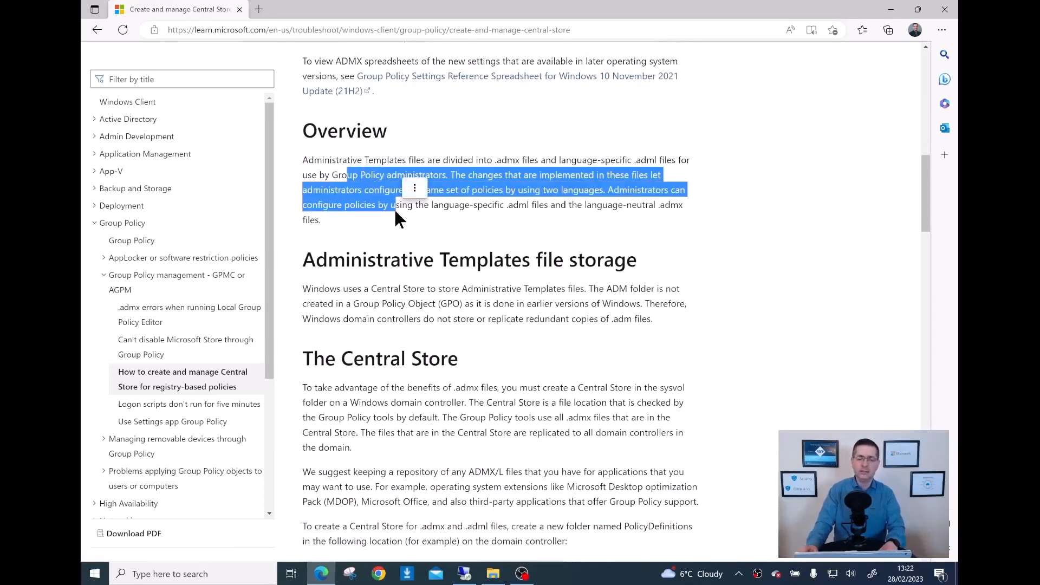
scroll(394, 209, down, 4)
scroll(396, 212, down, 3)
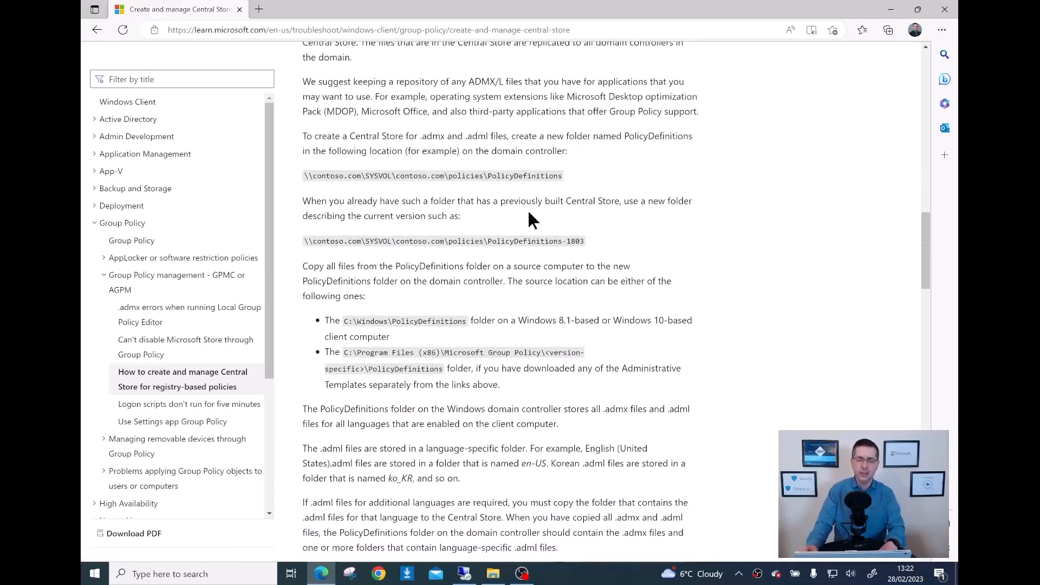
drag(562, 175, 309, 175)
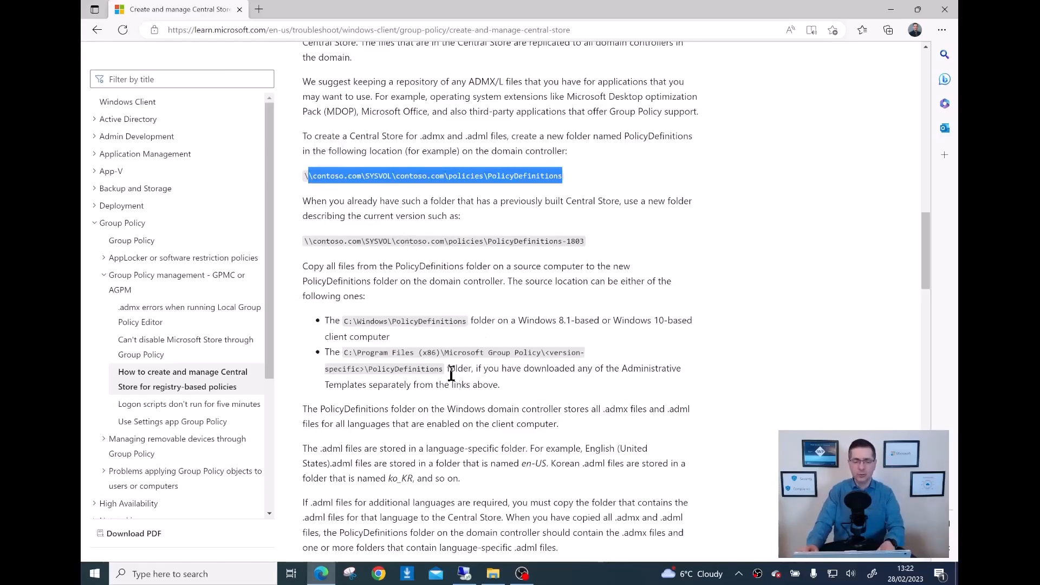
scroll(446, 352, down, 10)
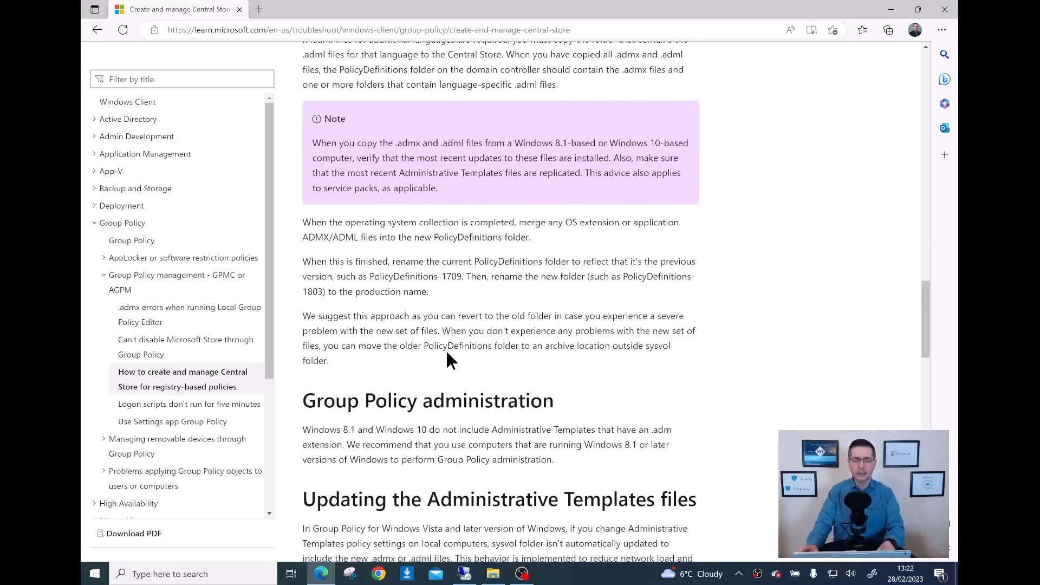
scroll(448, 359, up, 8)
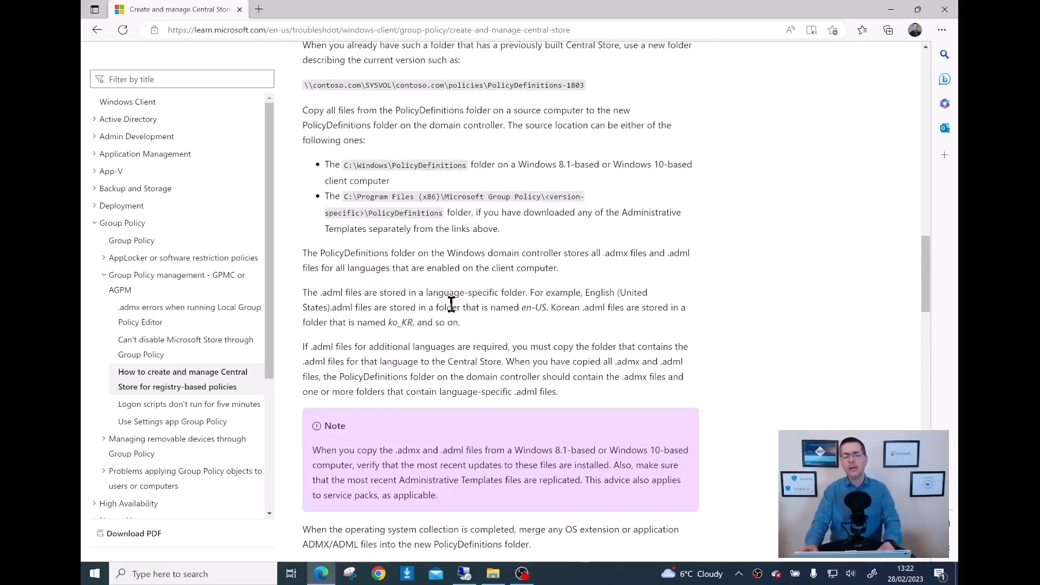